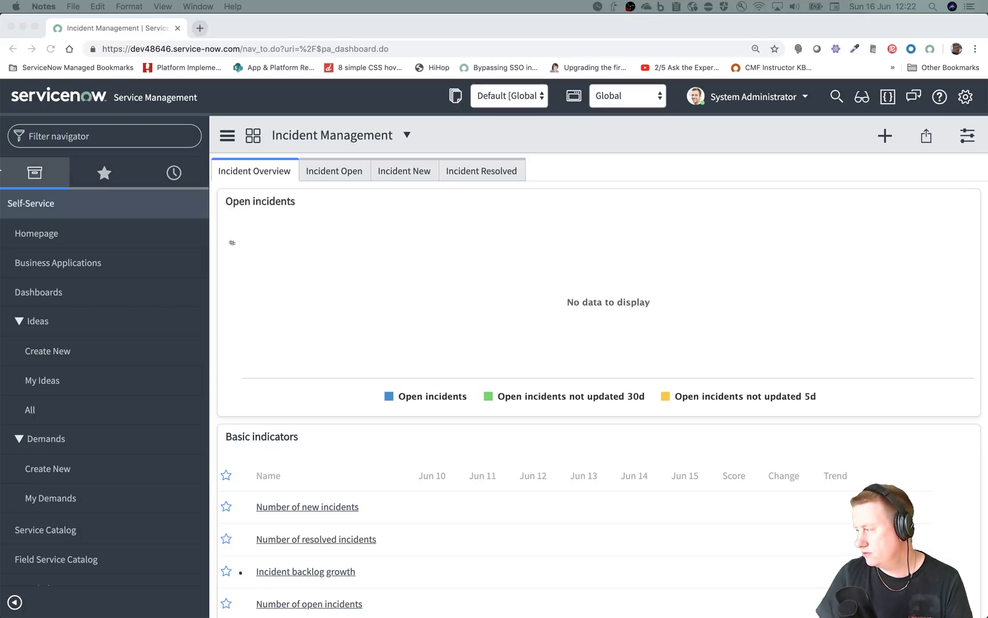
In the Developer system settings, switch the header's update set picker and application picker off and back on.
click(549, 198)
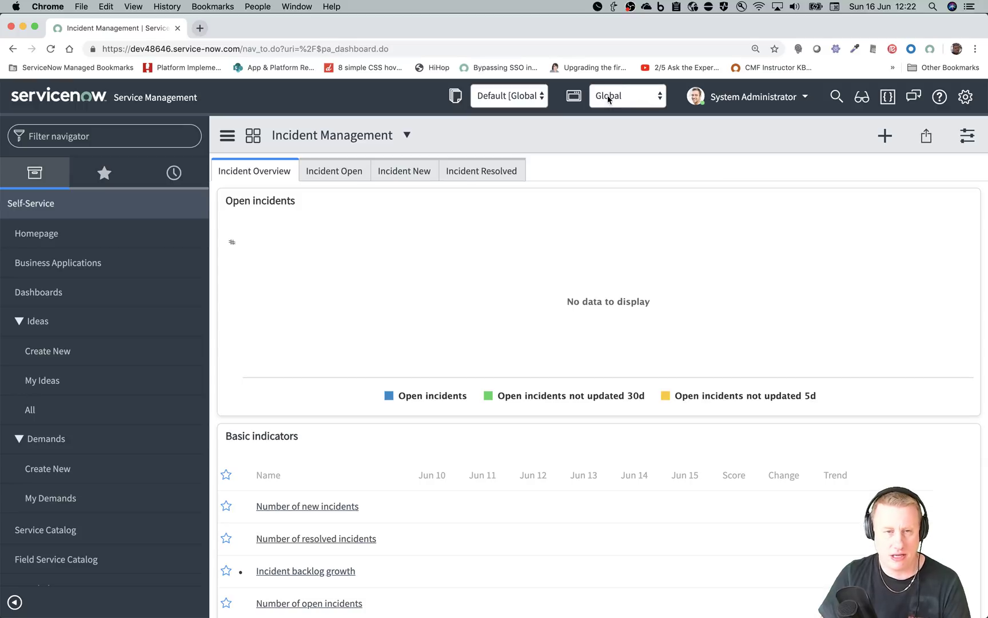
click(965, 97)
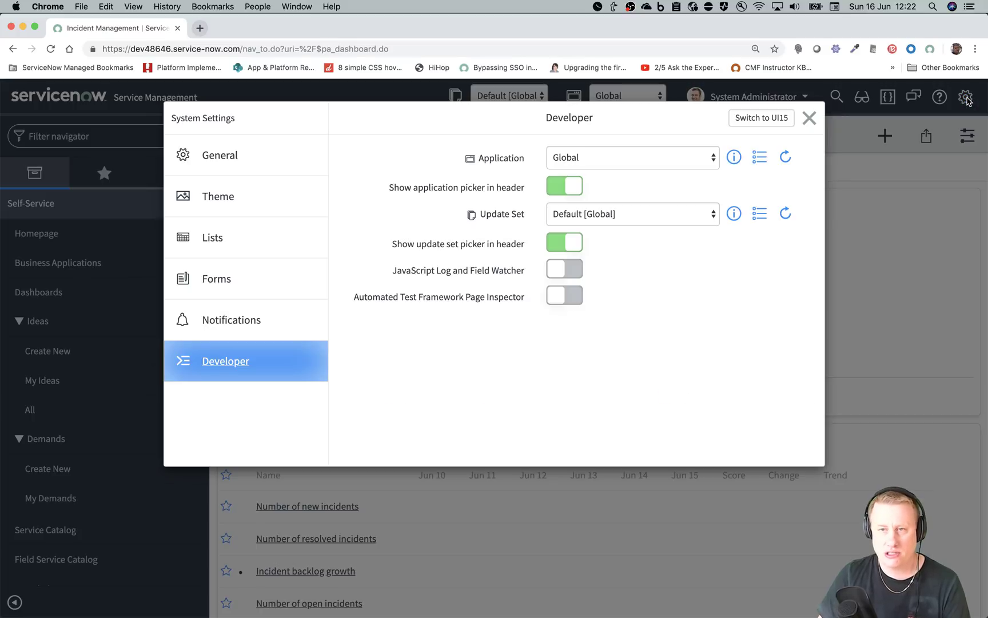
click(565, 244)
click(565, 243)
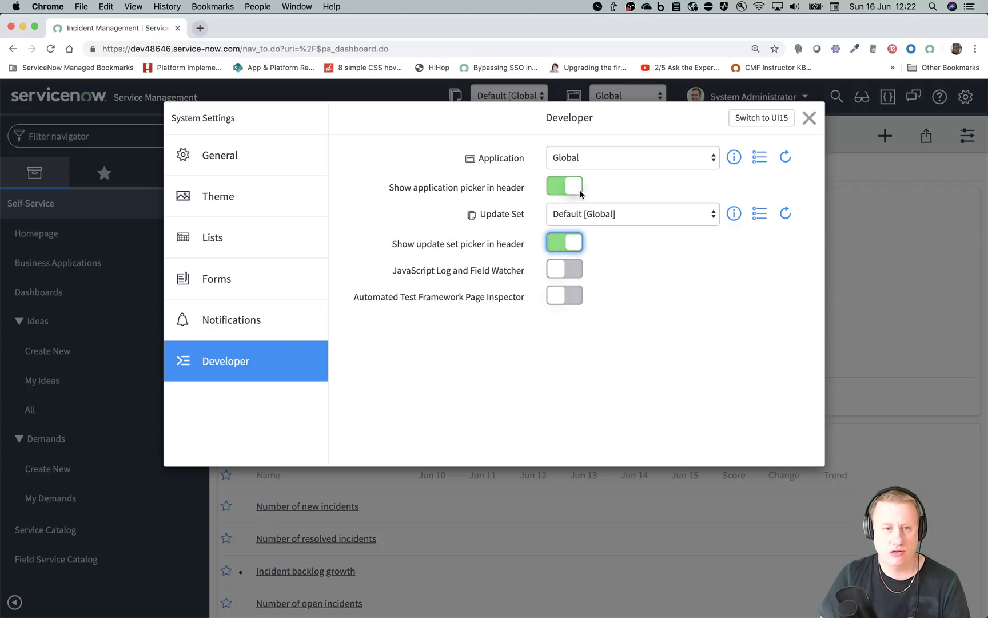
click(577, 189)
click(579, 193)
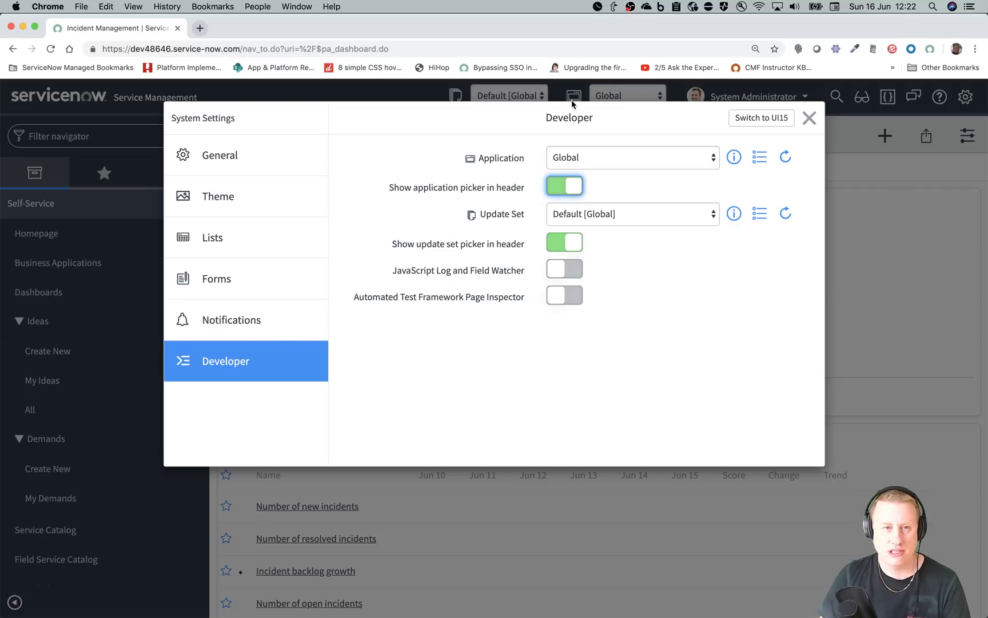
click(565, 184)
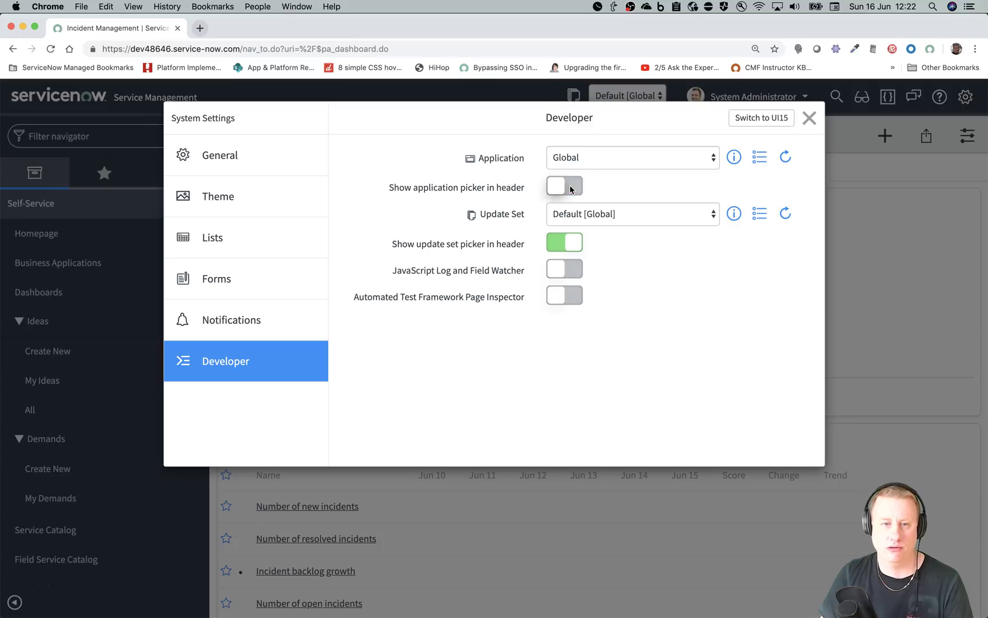
click(569, 191)
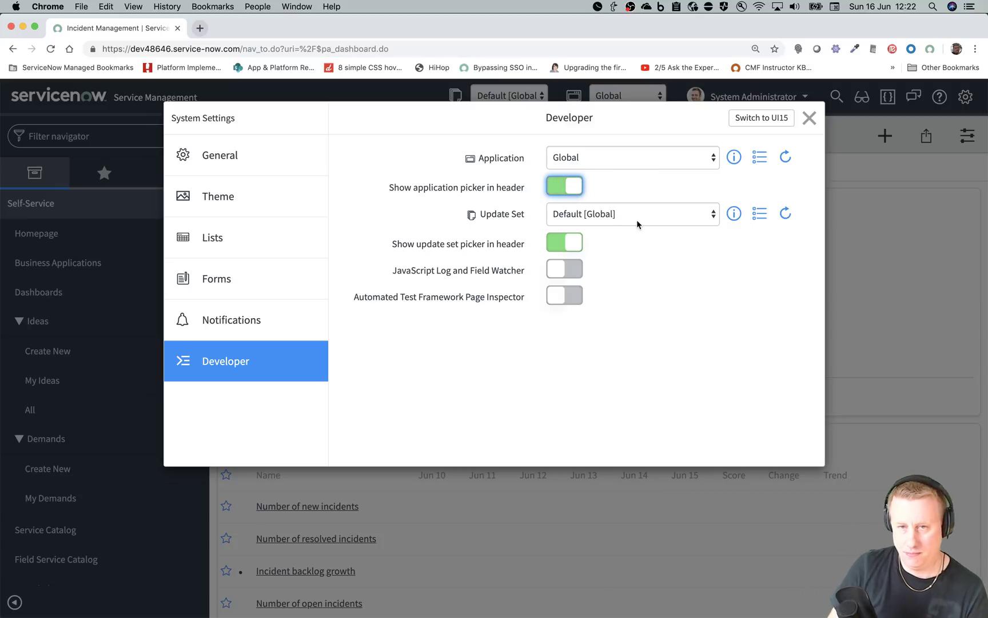
click(808, 118)
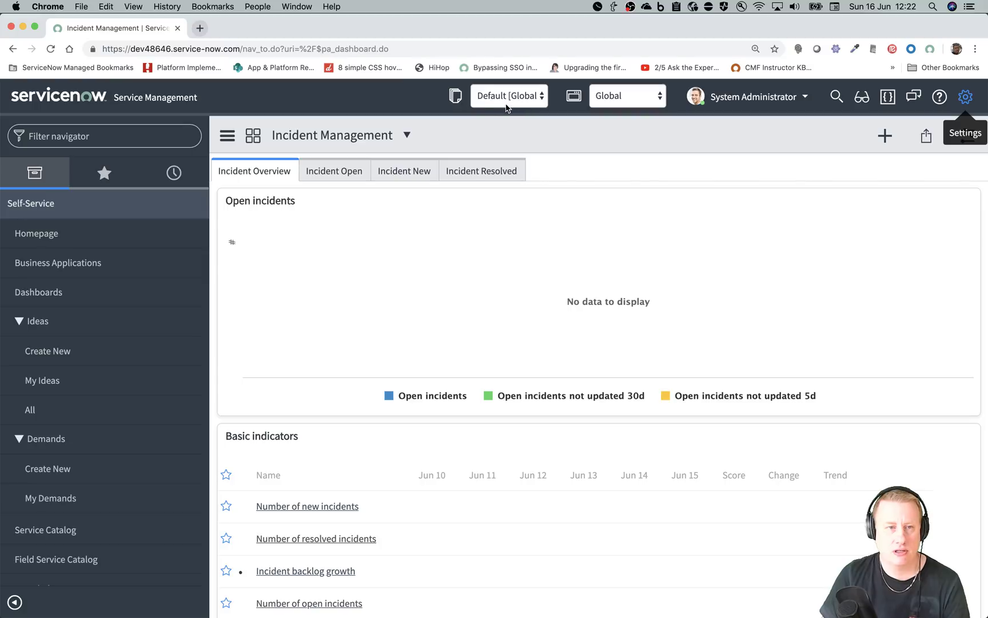
Open the current Default update set record and review its list of customer updates.
click(461, 101)
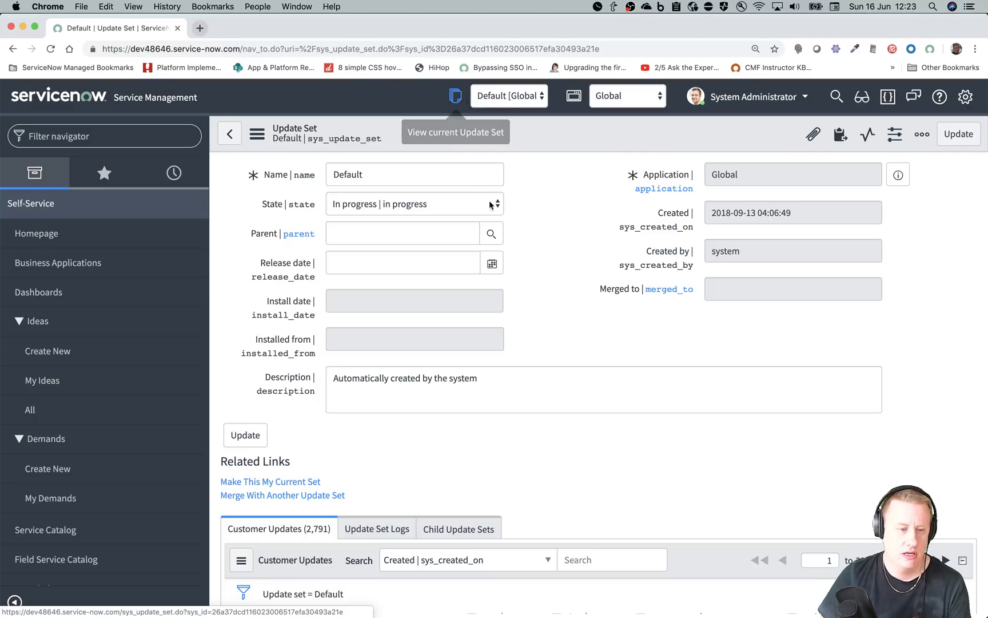
scroll(539, 308, down, 5)
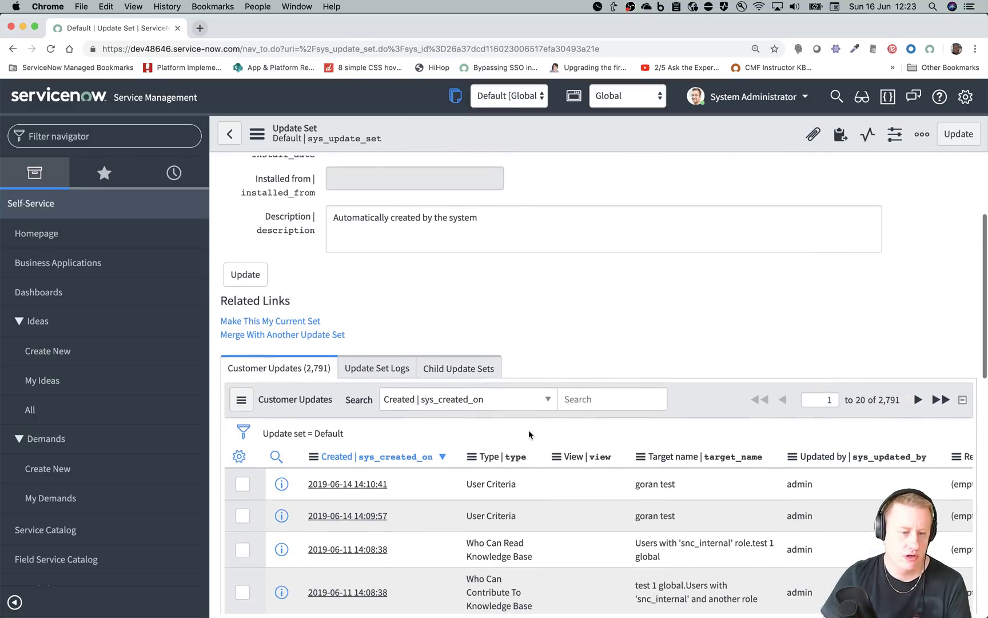
scroll(573, 489, down, 5)
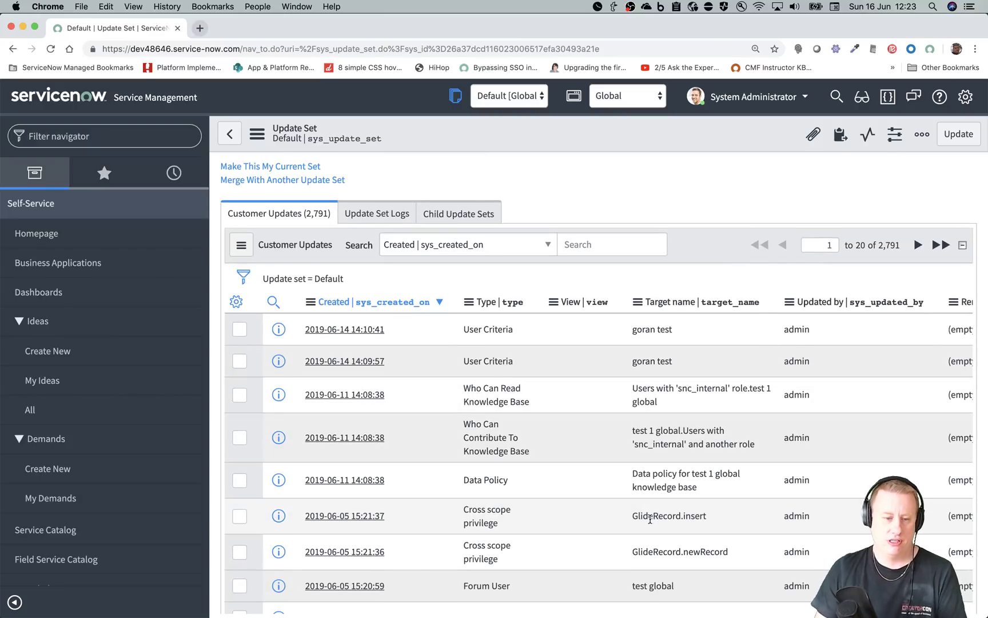
scroll(629, 457, down, 9)
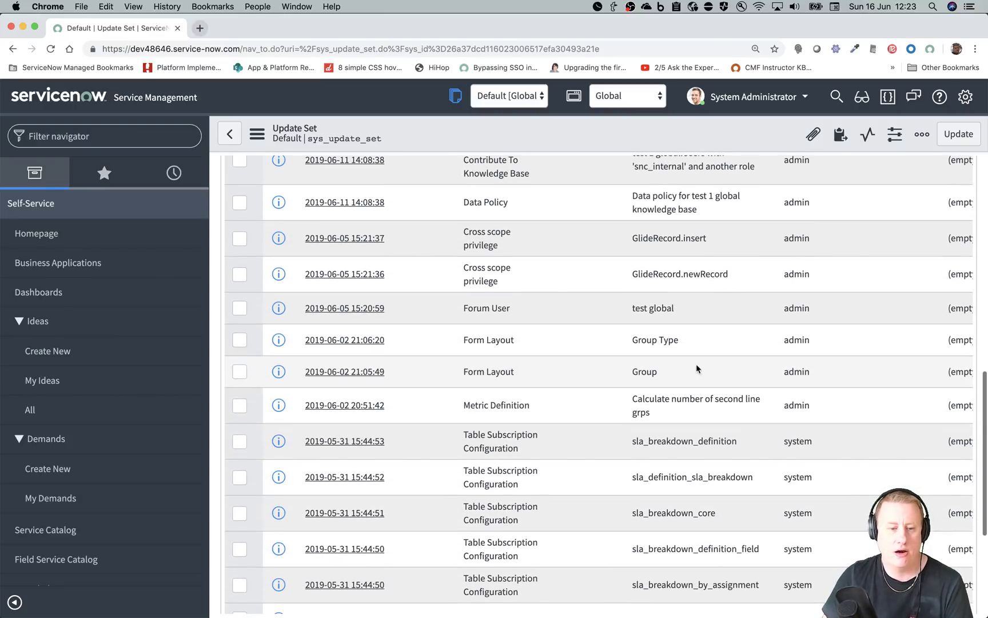
scroll(717, 428, down, 6)
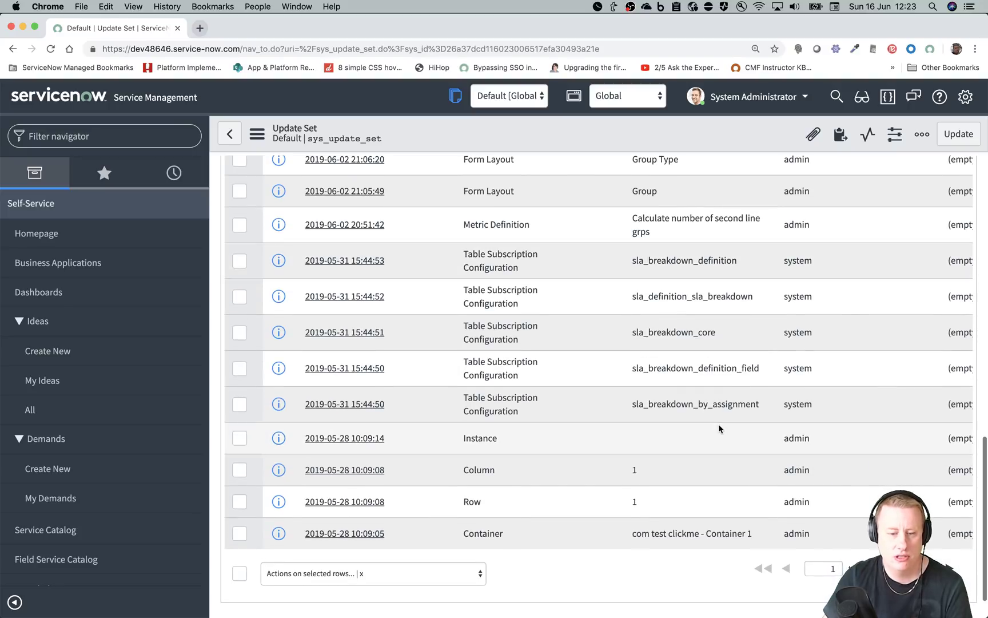
scroll(719, 426, up, 3)
scroll(719, 423, up, 14)
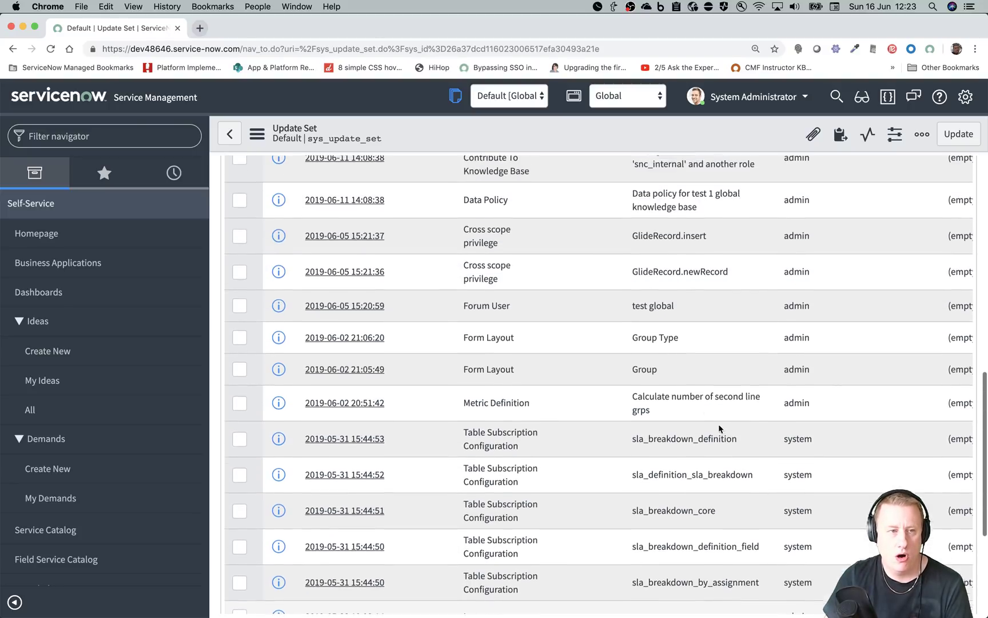
scroll(534, 312, up, 1)
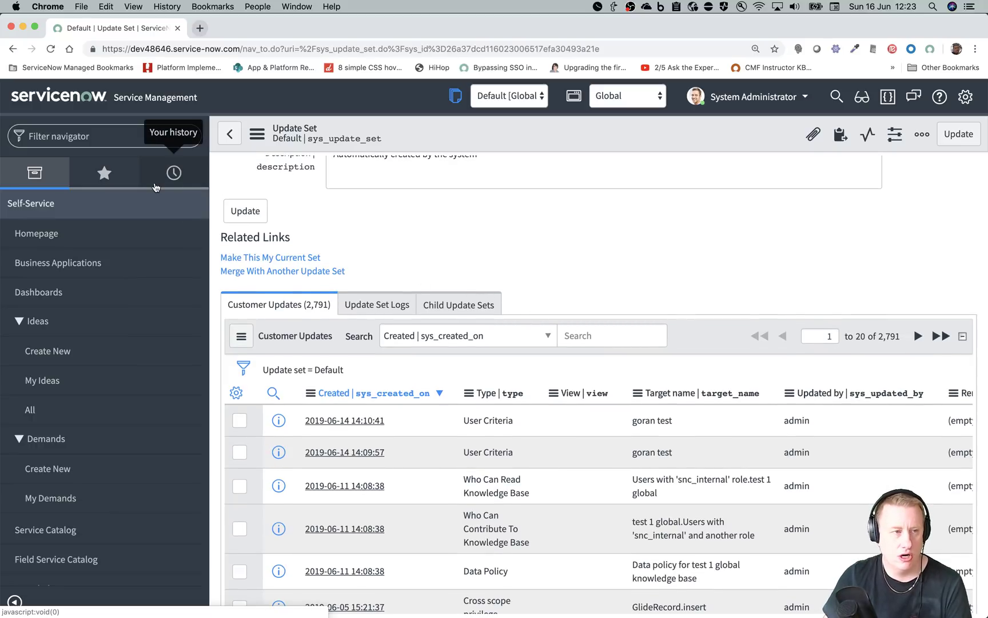
Enter sys_update_xml.list in the navigator filter.
click(166, 140)
text(sys)
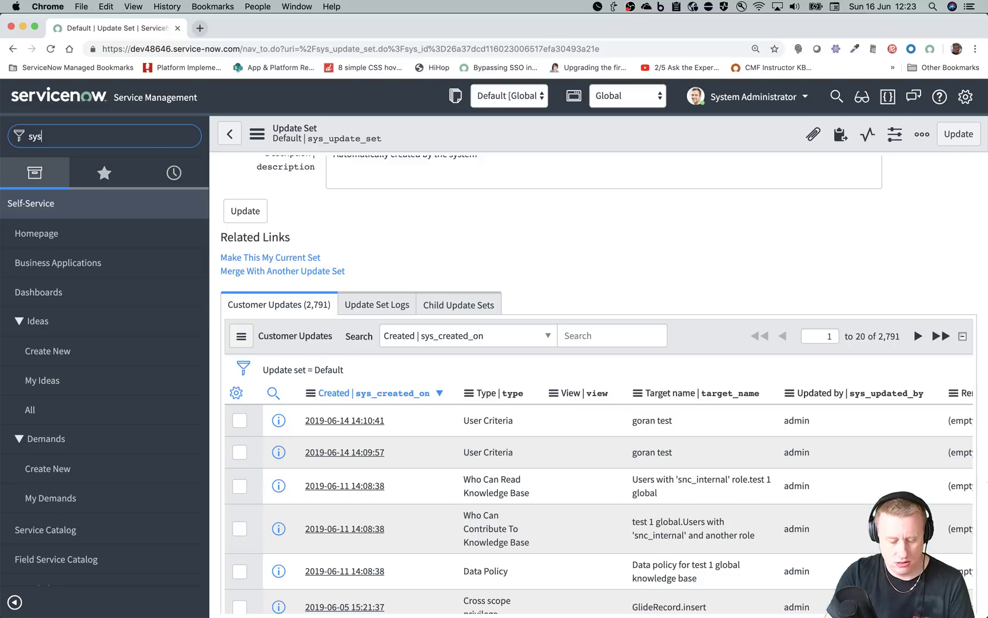
text(_update_xml.list)
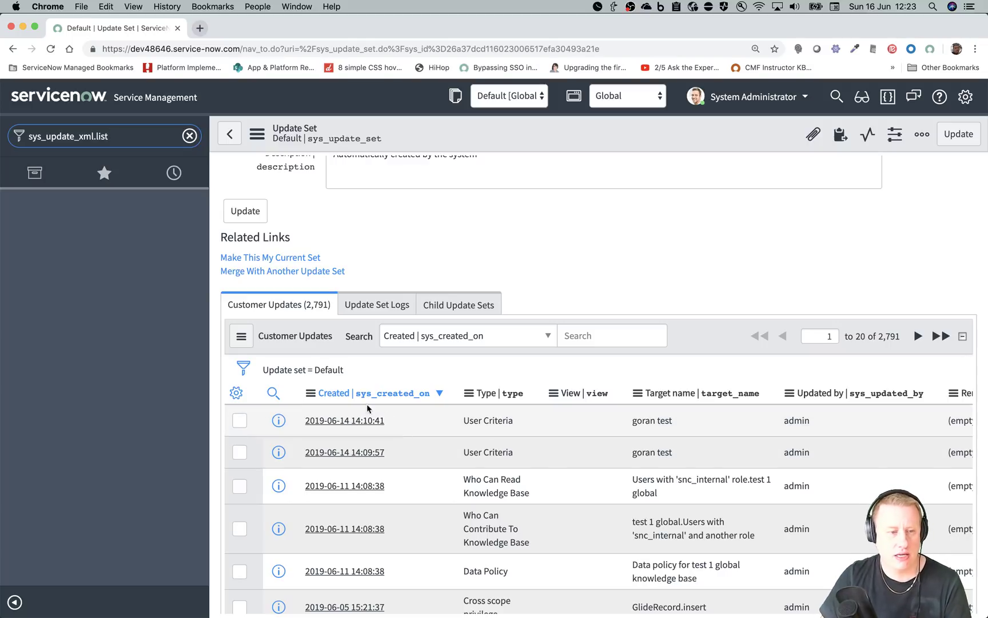
View the Default update set's customer updates as a full list in a new window, and close that window.
right_click(326, 372)
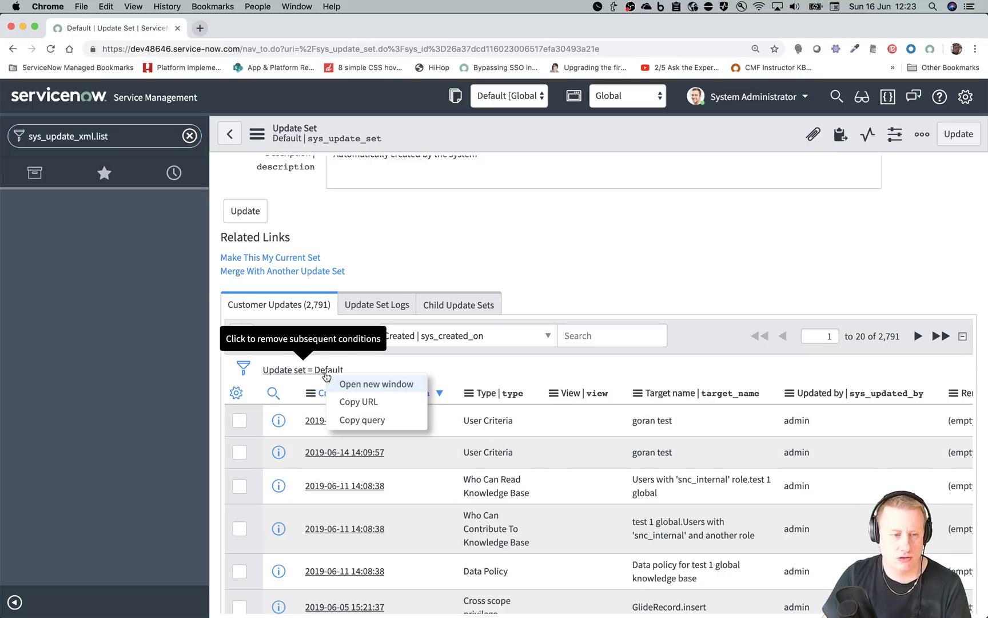
click(358, 383)
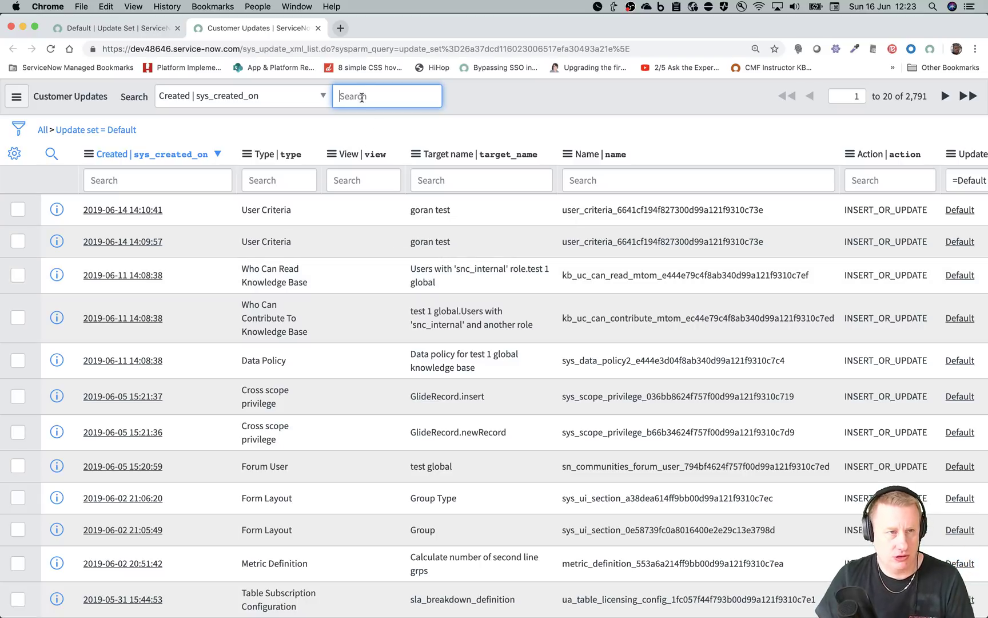
click(318, 29)
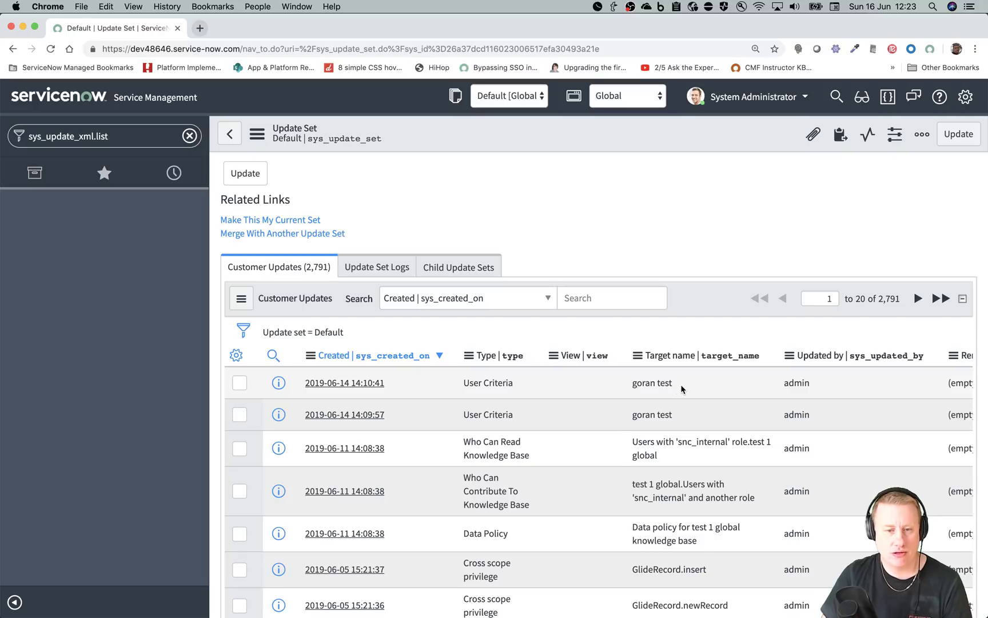
Check the Action column of the customer updates and filter out the INSERT_OR_UPDATE entries.
scroll(668, 385, right, 2)
scroll(656, 383, right, 8)
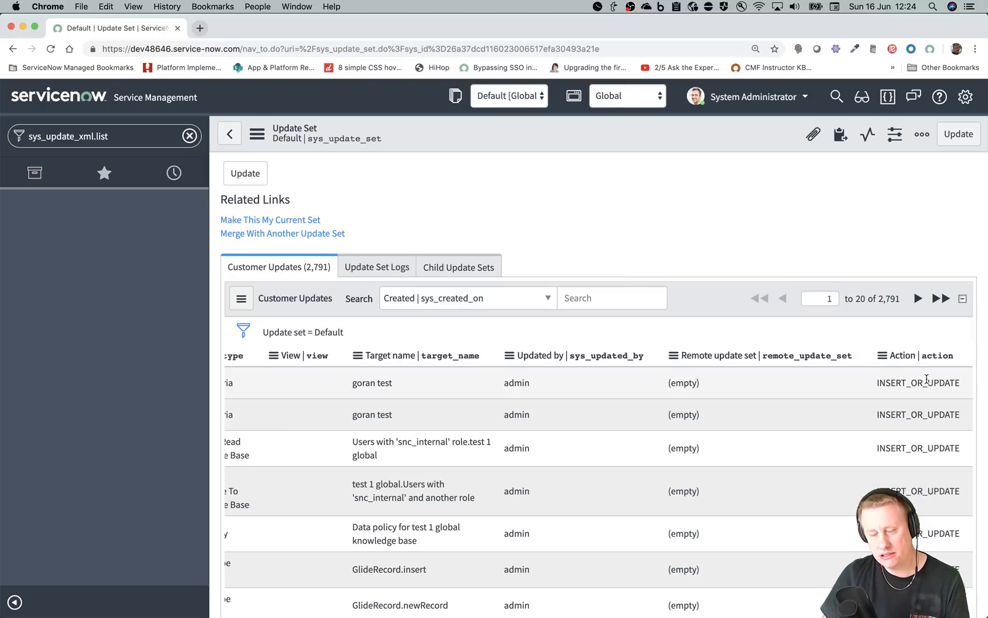
scroll(902, 400, down, 1)
scroll(902, 400, down, 10)
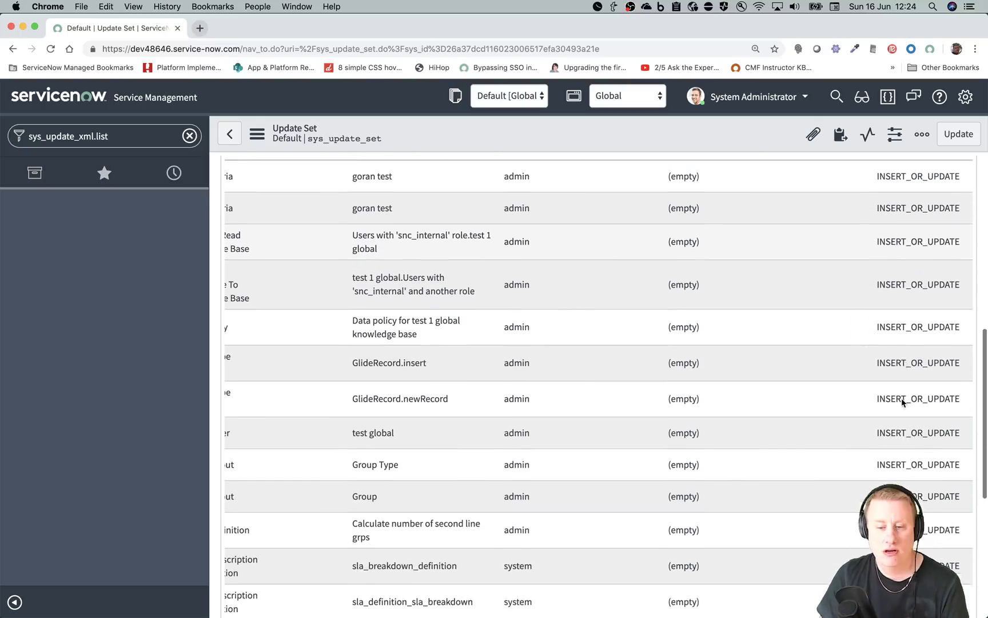
scroll(902, 400, up, 15)
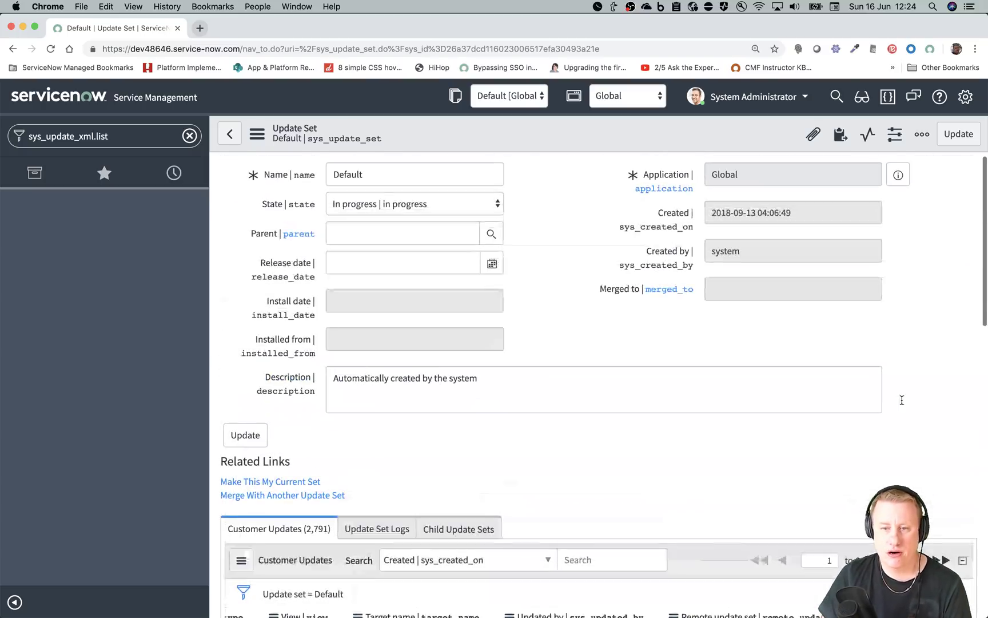
scroll(887, 454, down, 5)
right_click(890, 454)
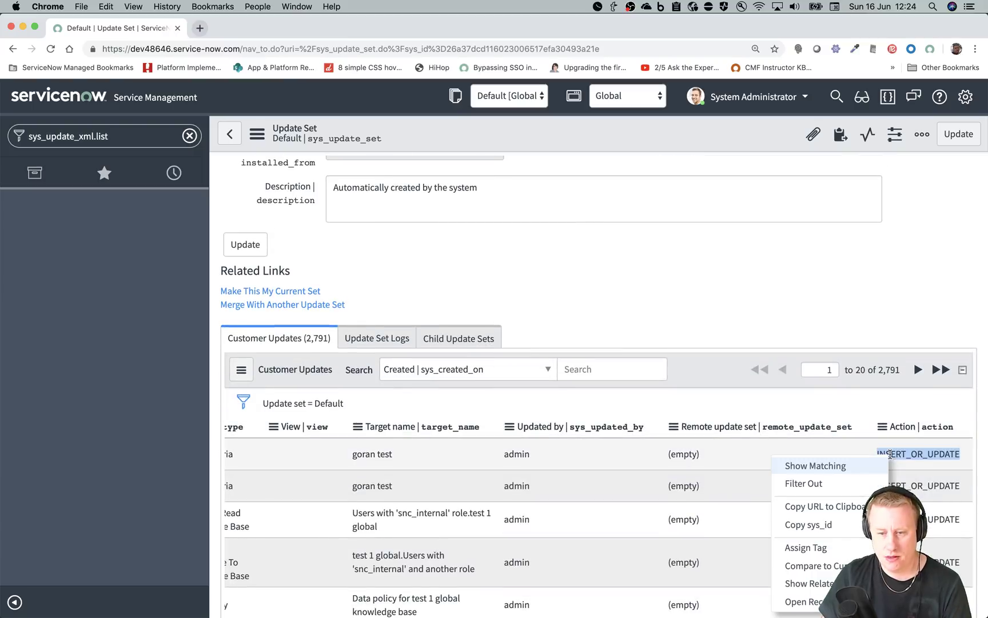
click(866, 484)
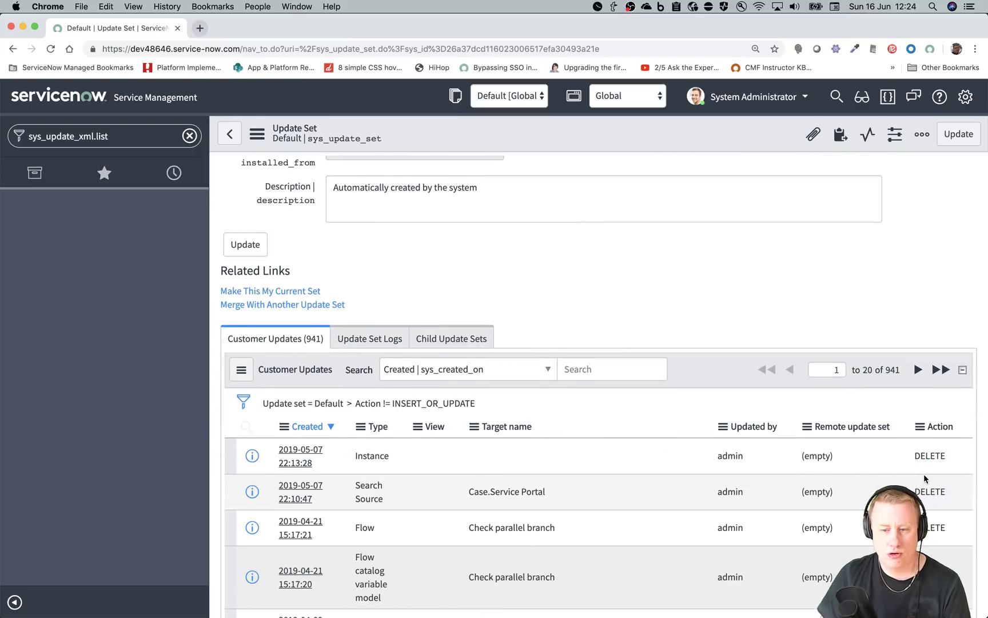
scroll(867, 483, down, 1)
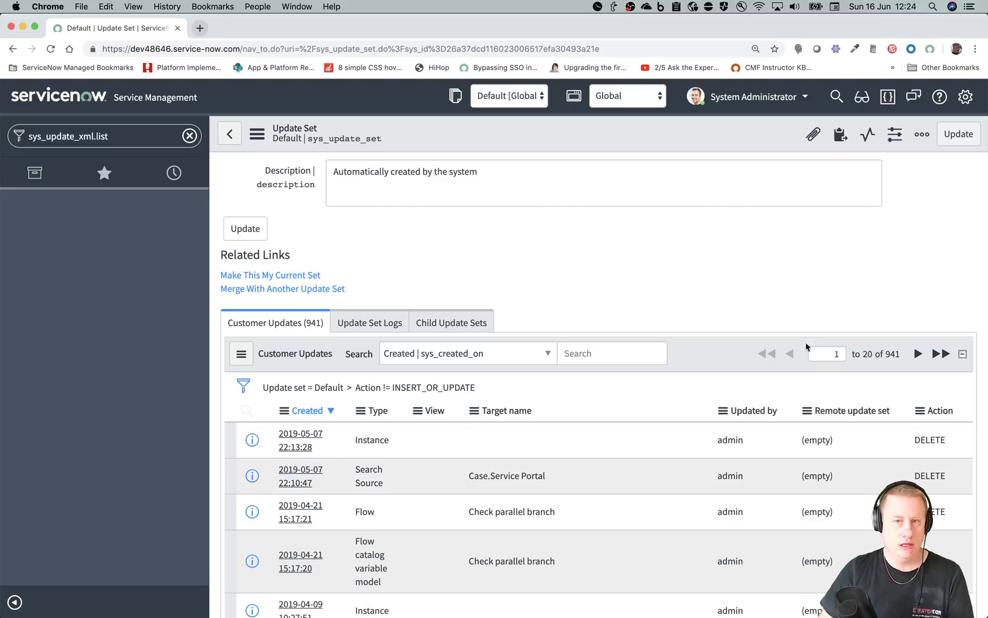
Create an update set named "Episode 21 - first update set" from the update sets list and make it current.
click(965, 96)
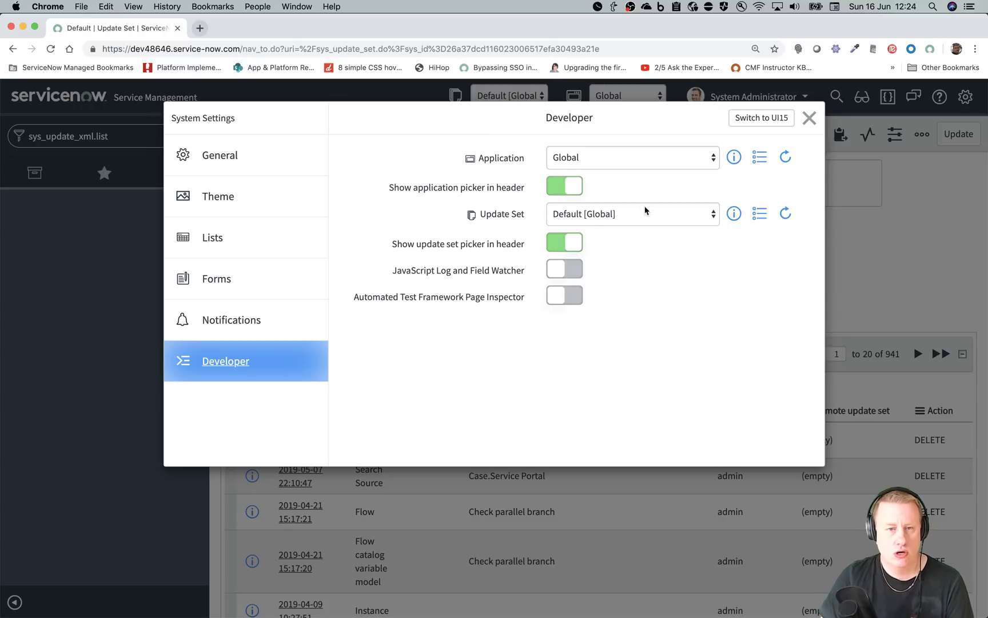
click(759, 213)
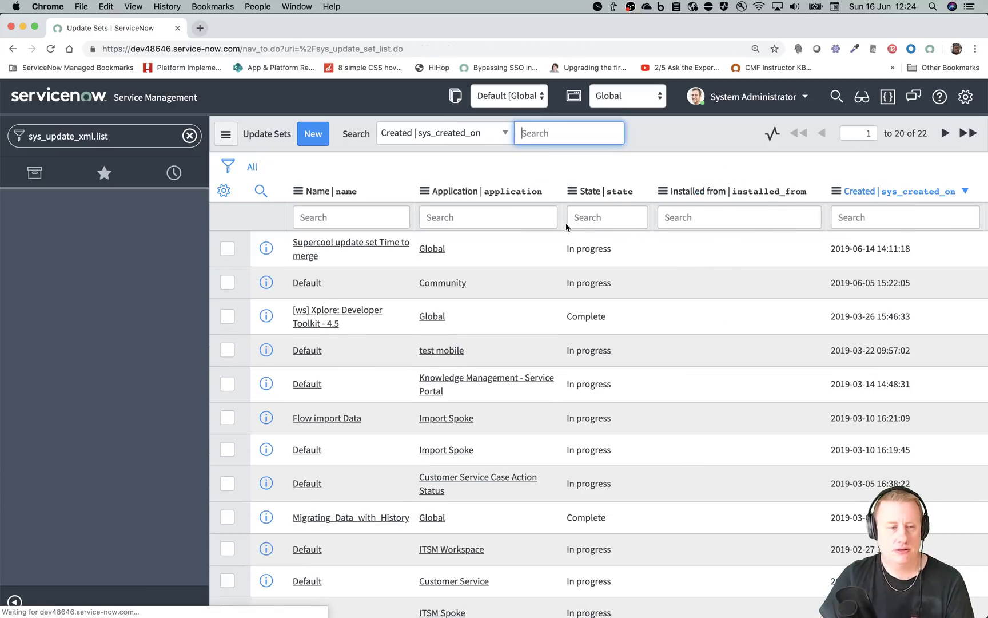
click(314, 134)
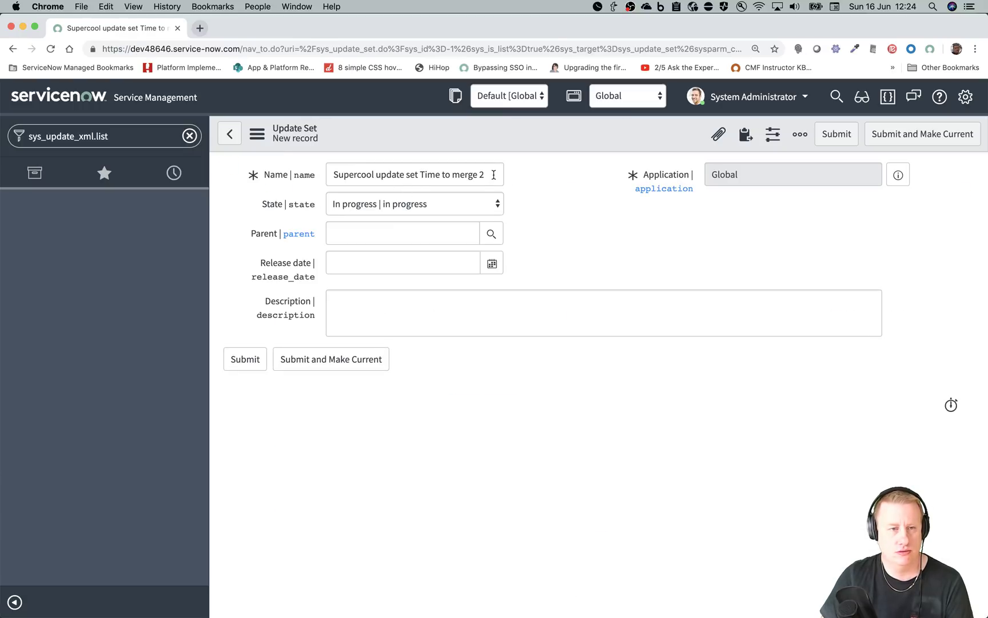
click(493, 174)
key(super+a)
key(BackSpace)
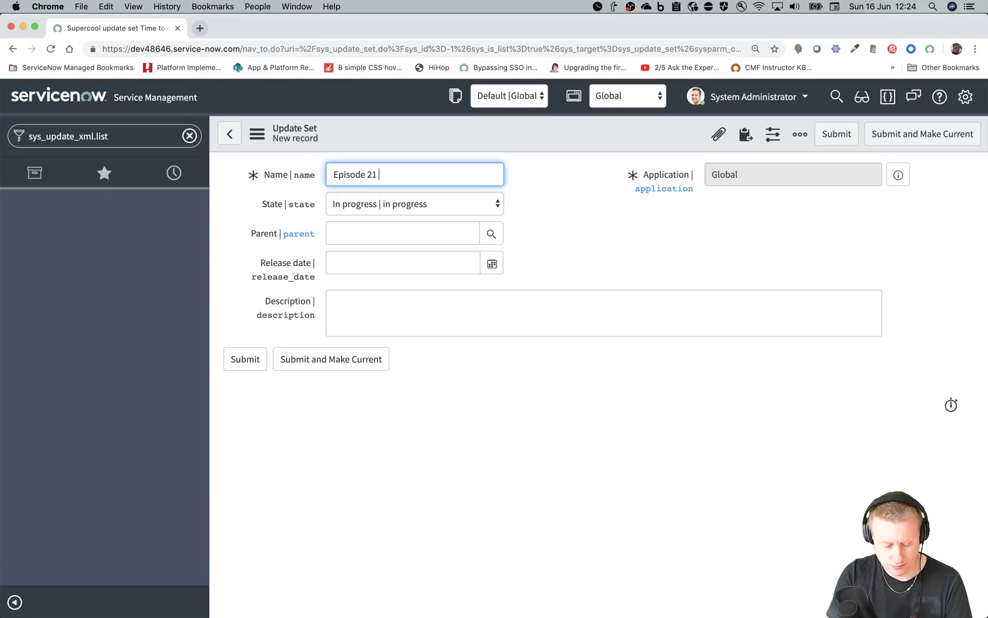
text(Episode 21 - first upda)
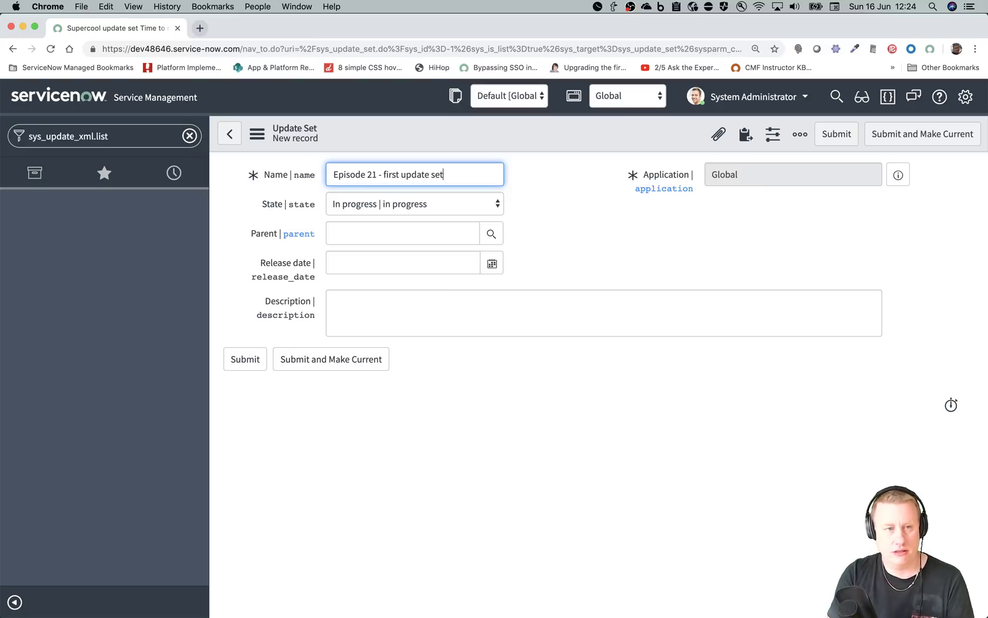
text(te set)
click(282, 363)
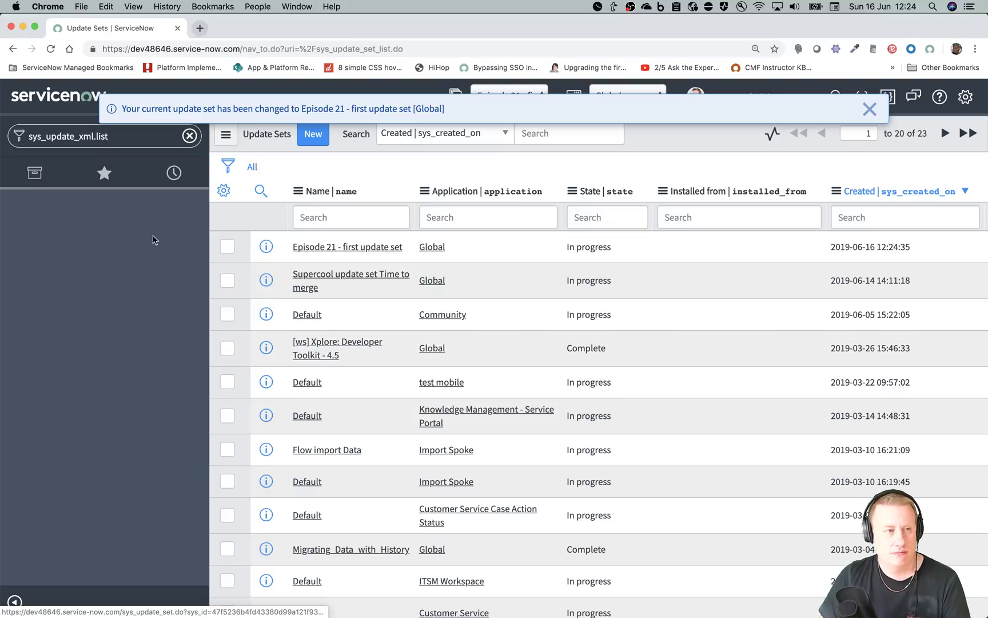
Create a user criteria record named "EP 21 - TEst" from Knowledge administration and submit it.
click(133, 137)
text(u)
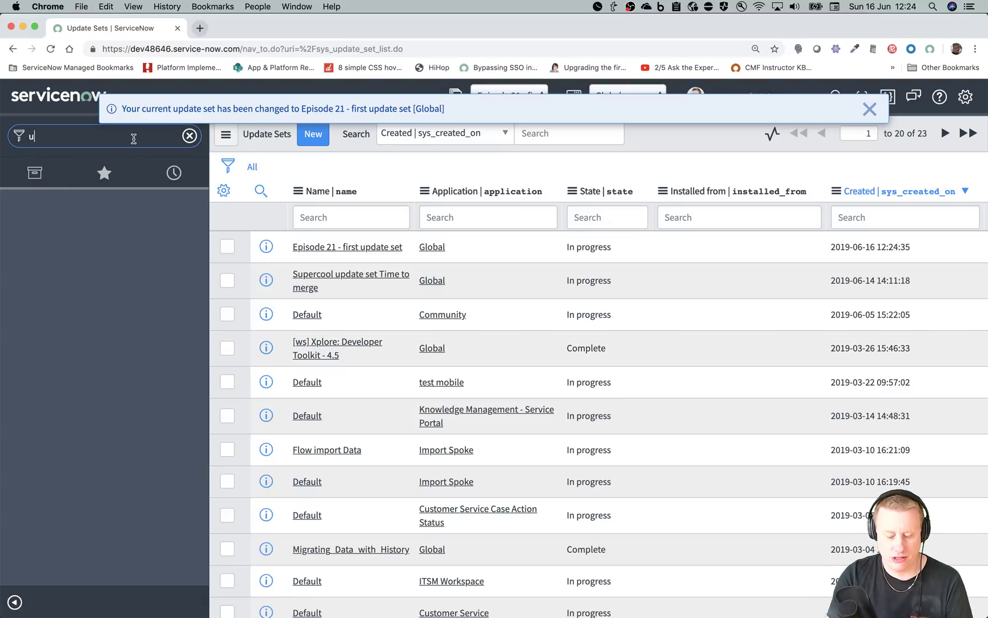
text(ser criti)
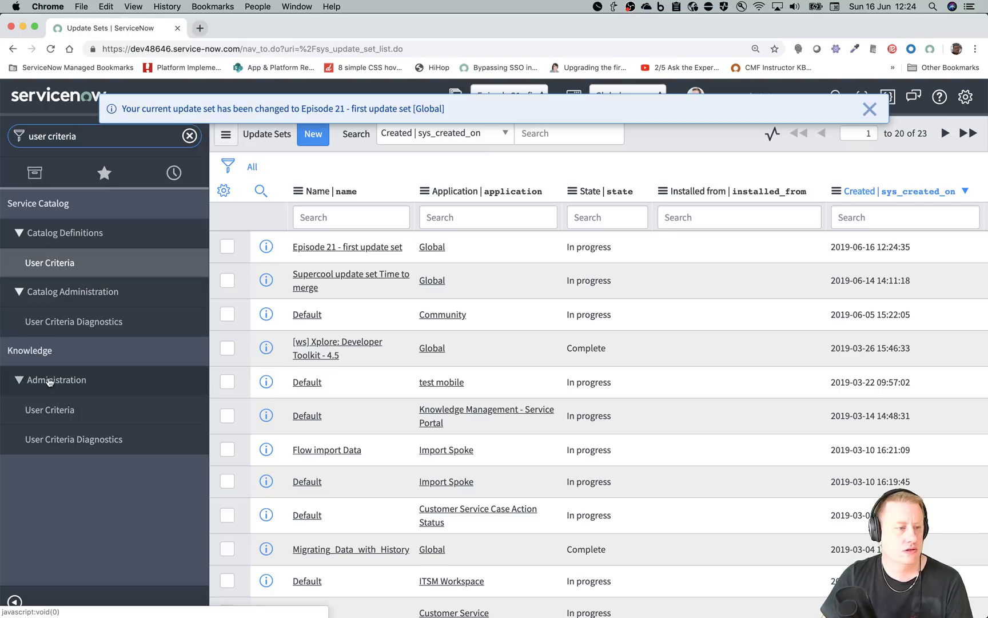
click(48, 408)
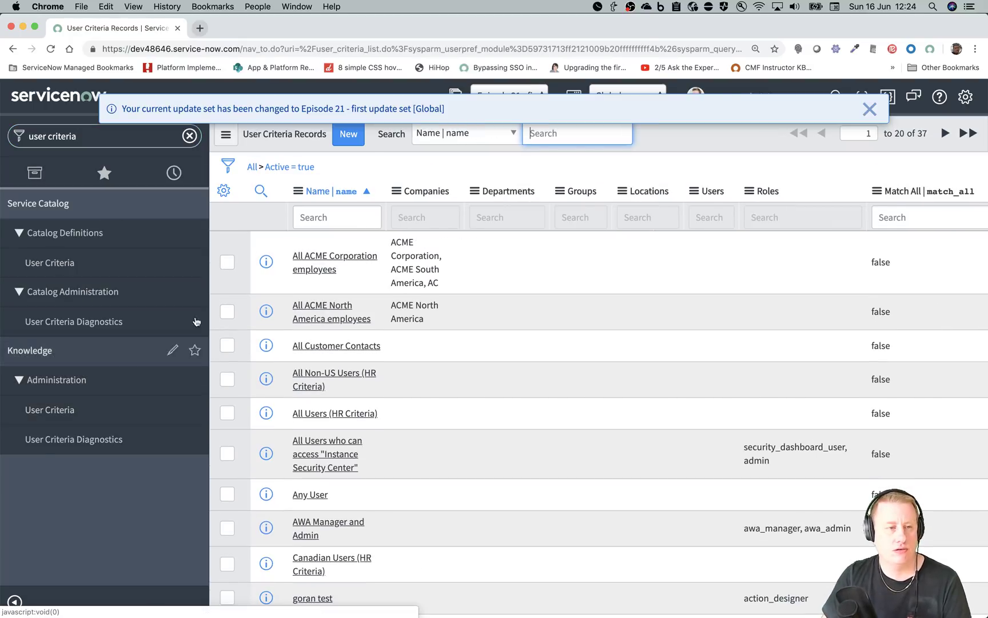
click(343, 144)
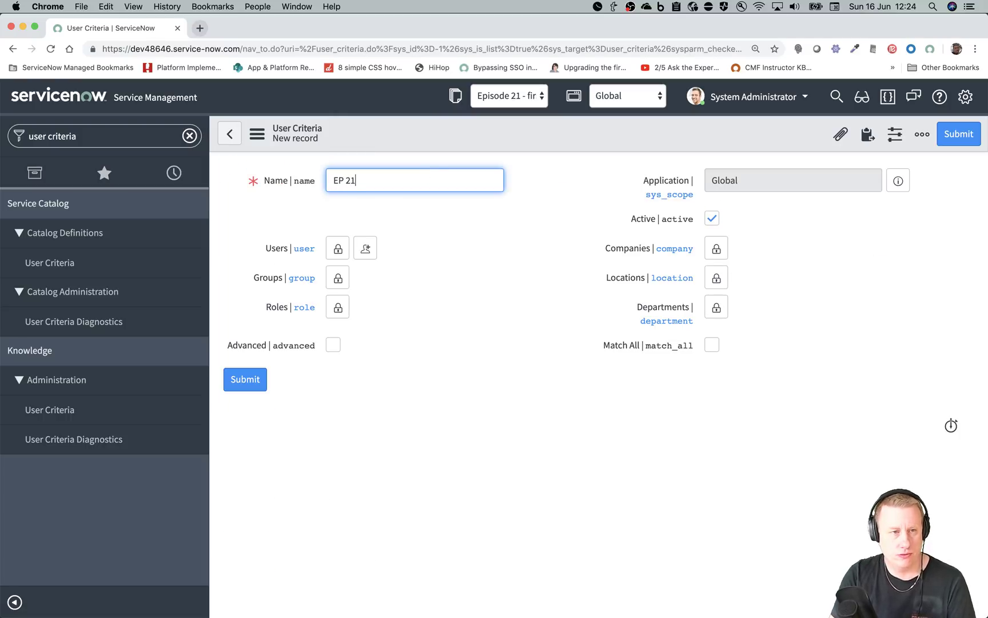
text(EP 21 - )
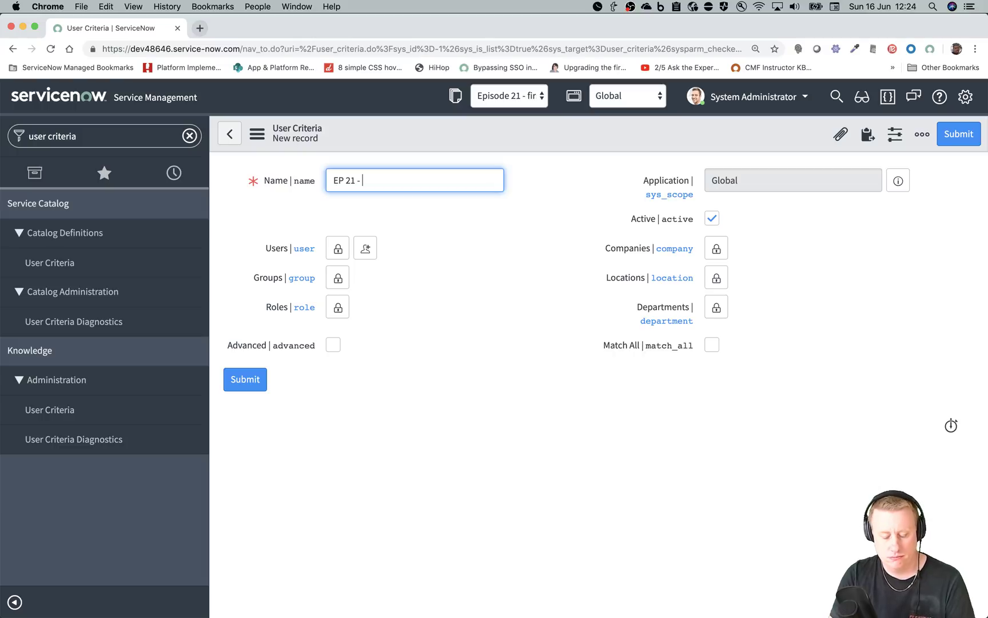
text(TEst)
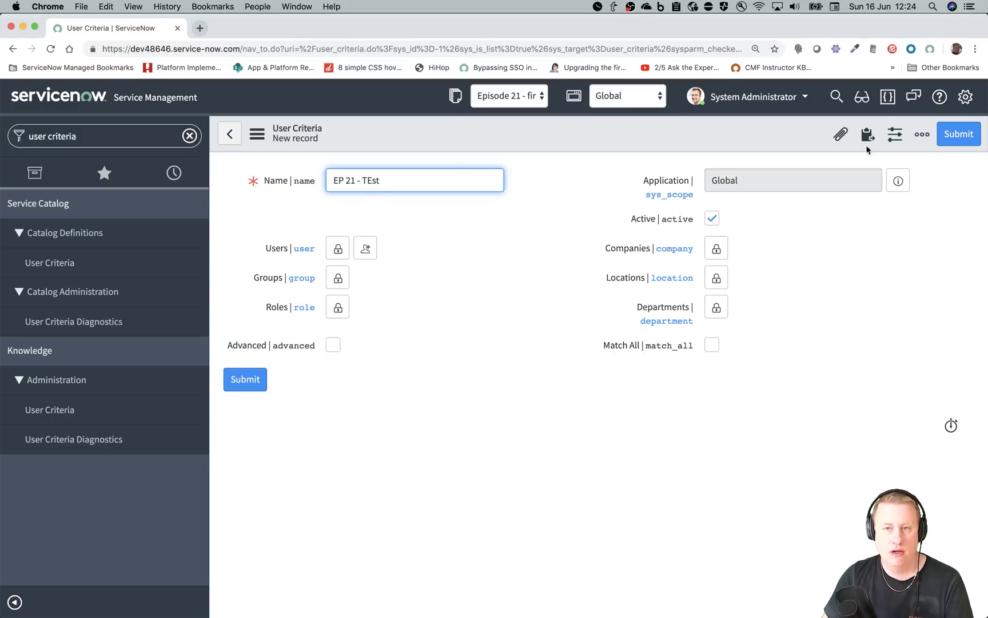
click(950, 139)
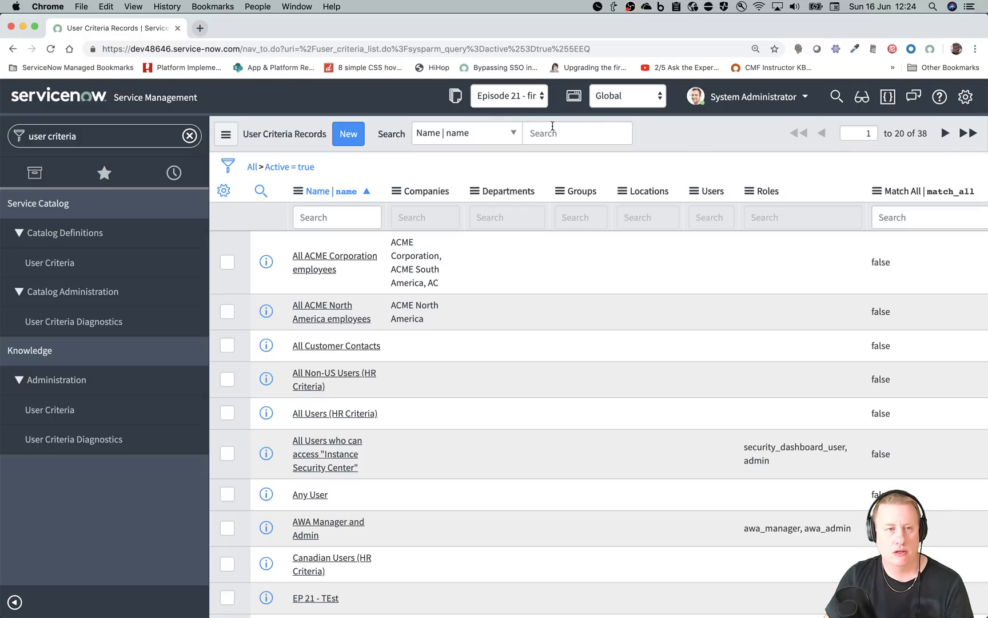
Inspect the current update set's captured customer update for the new user criteria, including its XML payload.
click(455, 96)
scroll(672, 331, down, 2)
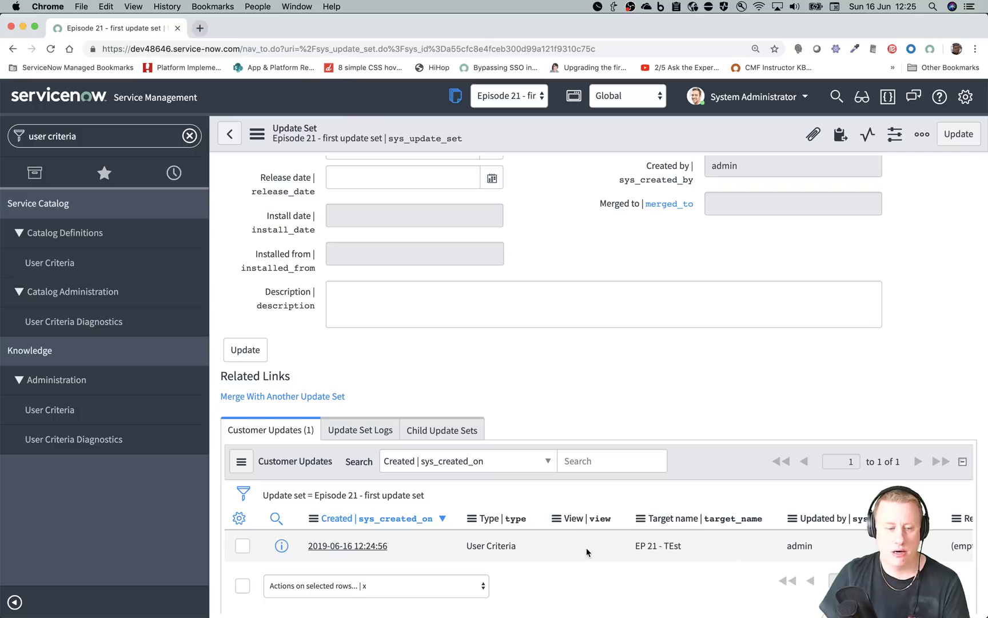
click(349, 546)
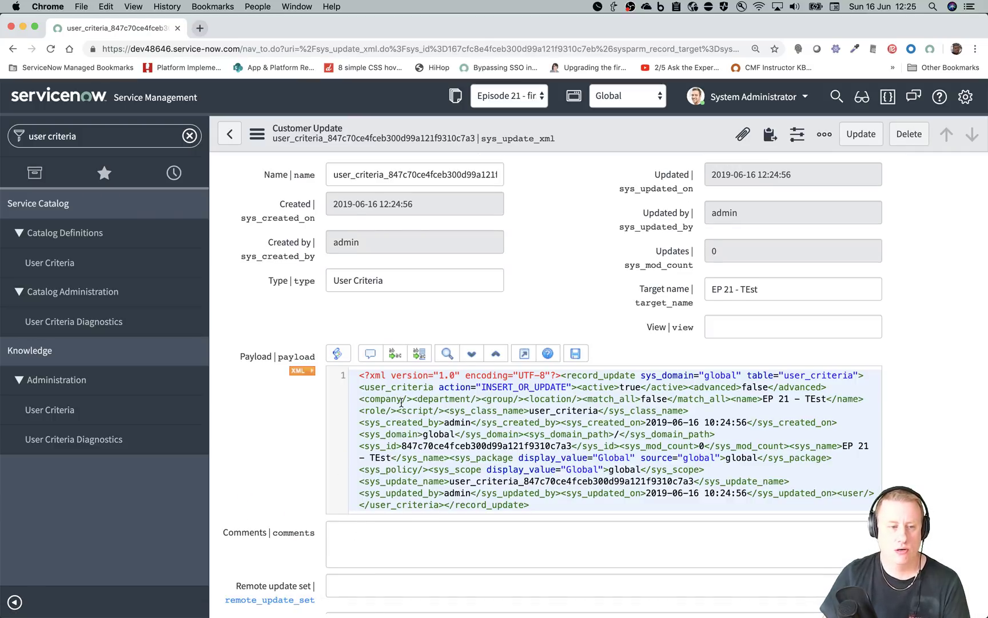
scroll(401, 402, down, 2)
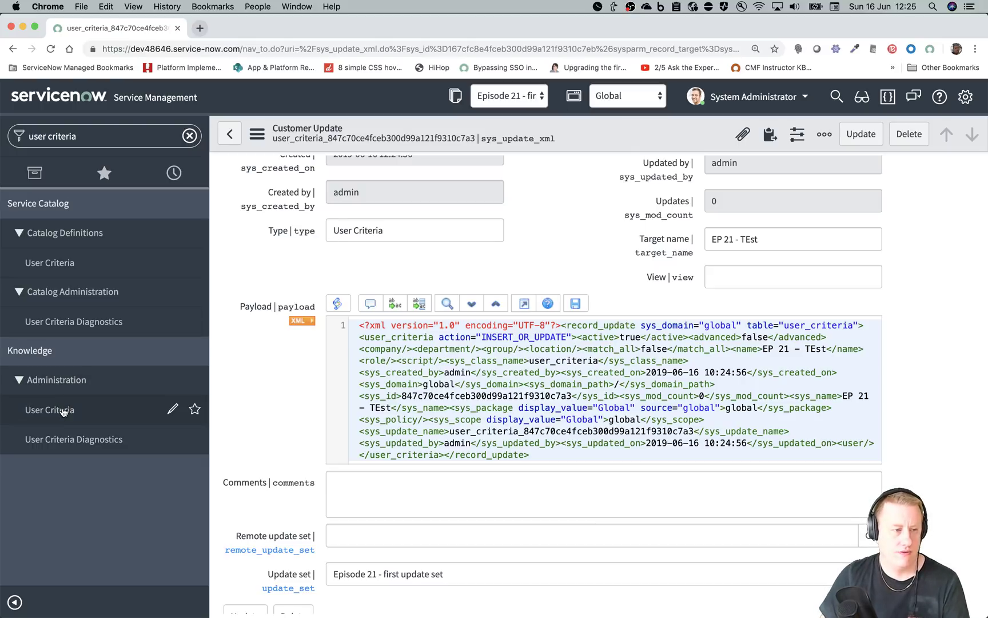
Filter the user criteria records by names starting with "ep" and open the "EP 21 - TEst" record.
click(38, 411)
click(354, 216)
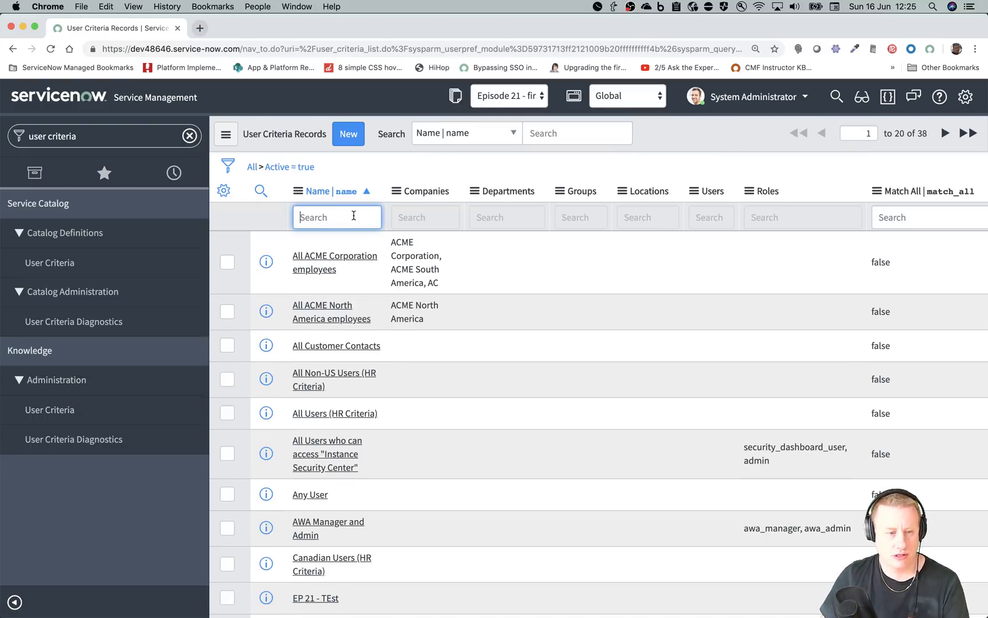
text(ep)
key(Return)
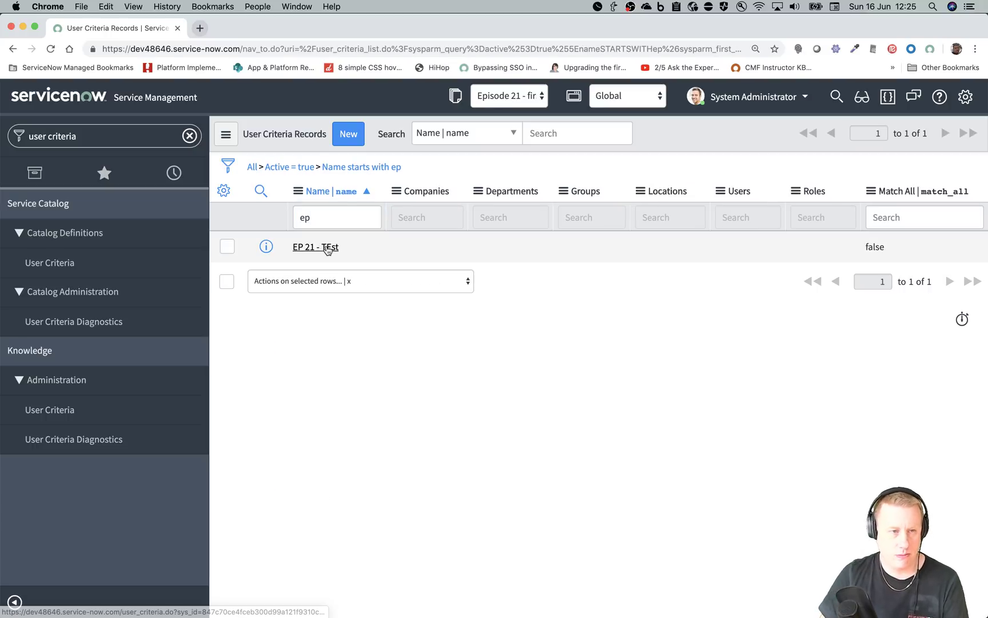
click(320, 246)
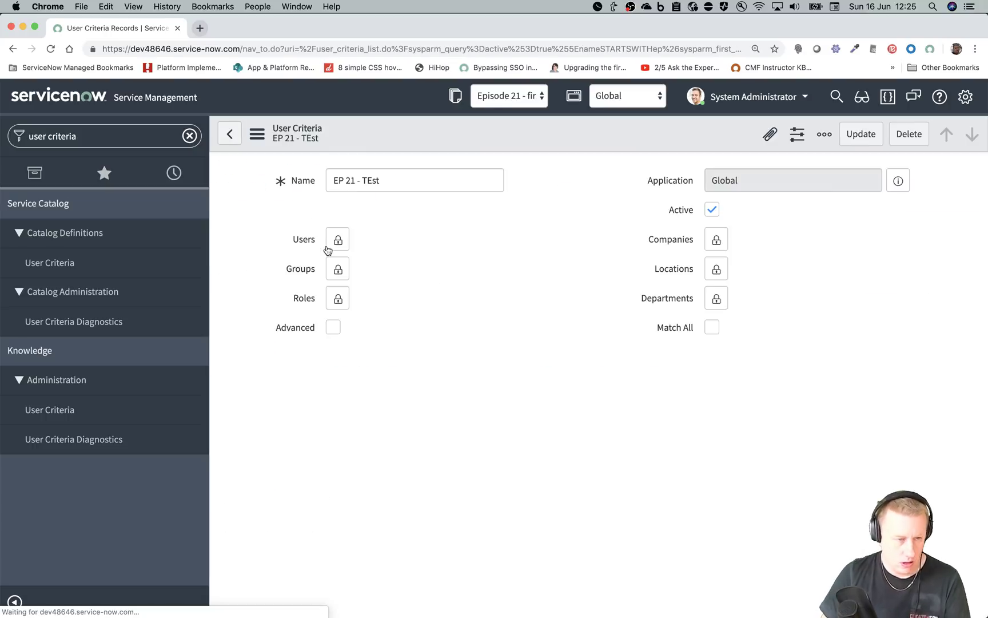
Rename the user criteria to "EP 21 - TEster", add the logged-in account to its users, and save the record.
click(402, 186)
text(er)
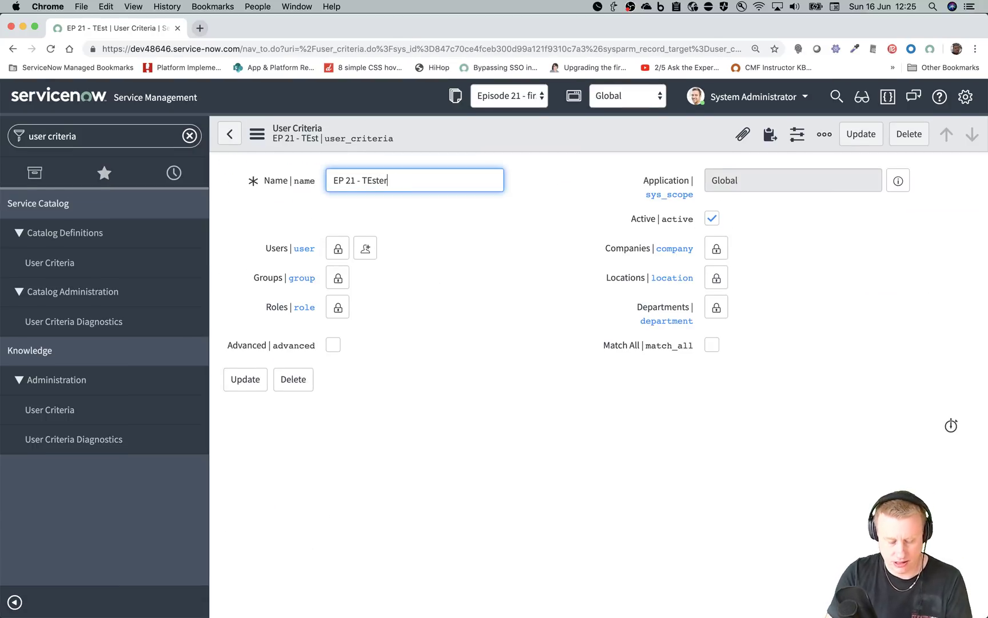
click(366, 249)
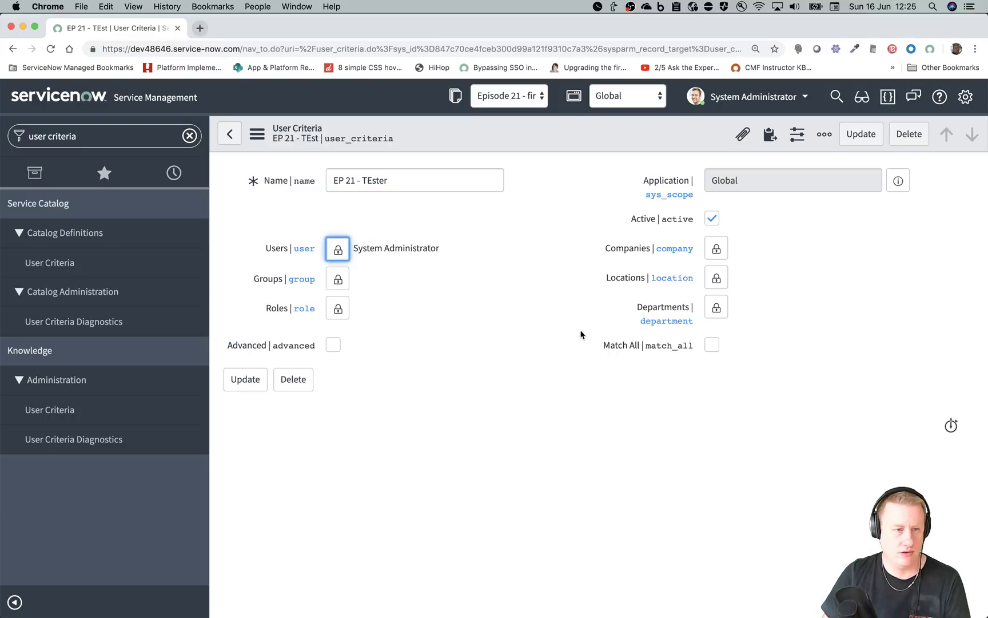
click(244, 379)
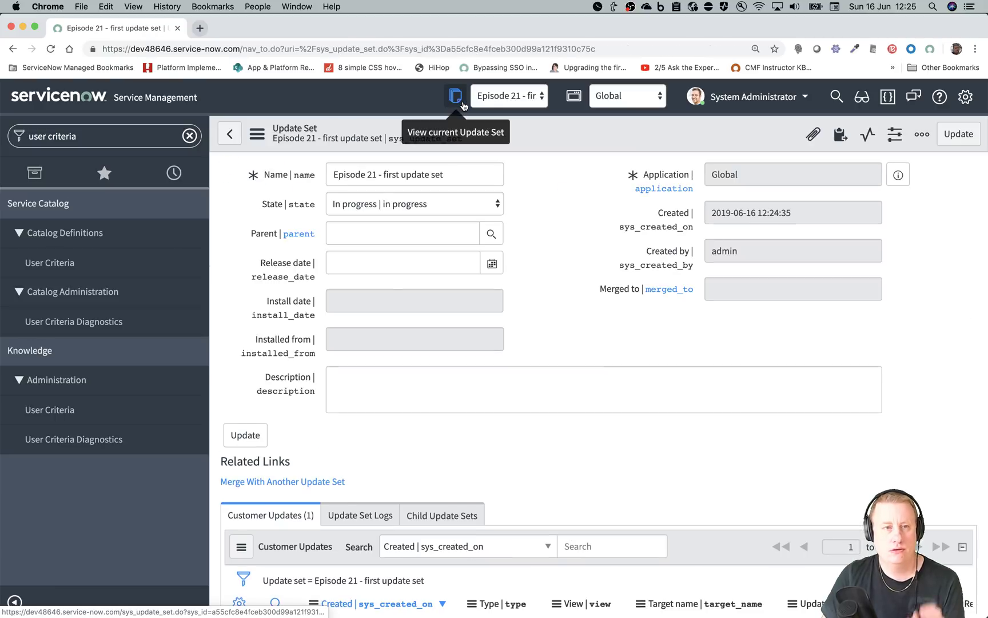
Review the customer updates of "Episode 21 - first update set" for the edited user criteria.
scroll(530, 180, down, 3)
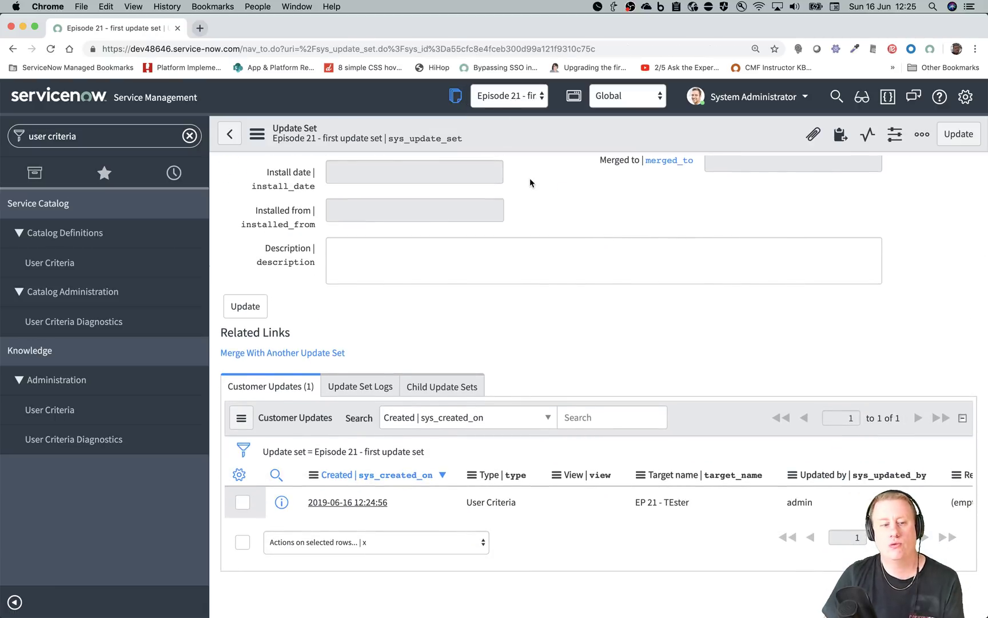
scroll(557, 400, up, 2)
scroll(532, 502, down, 2)
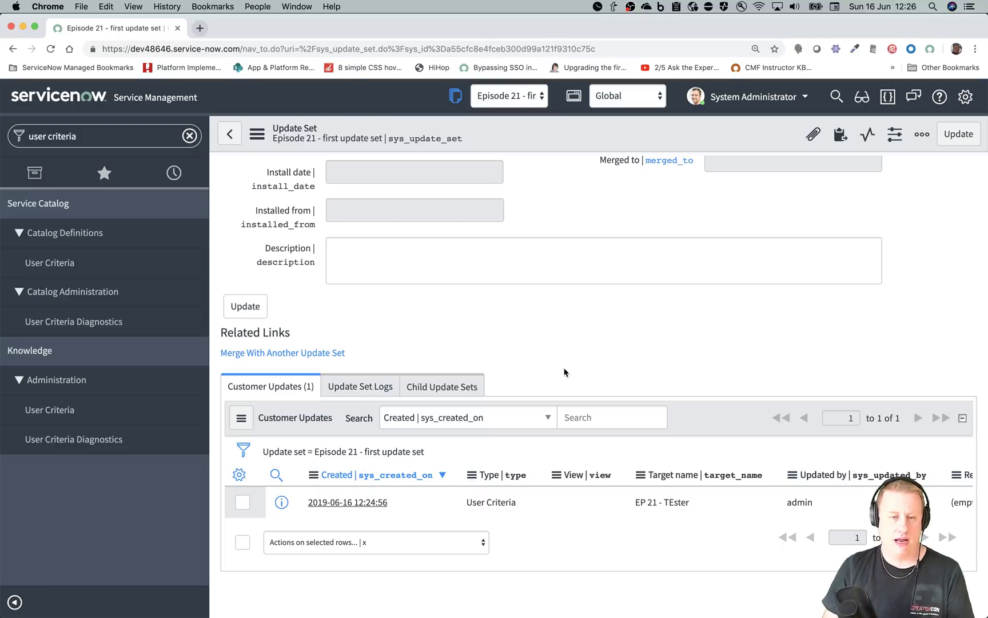
scroll(611, 273, up, 5)
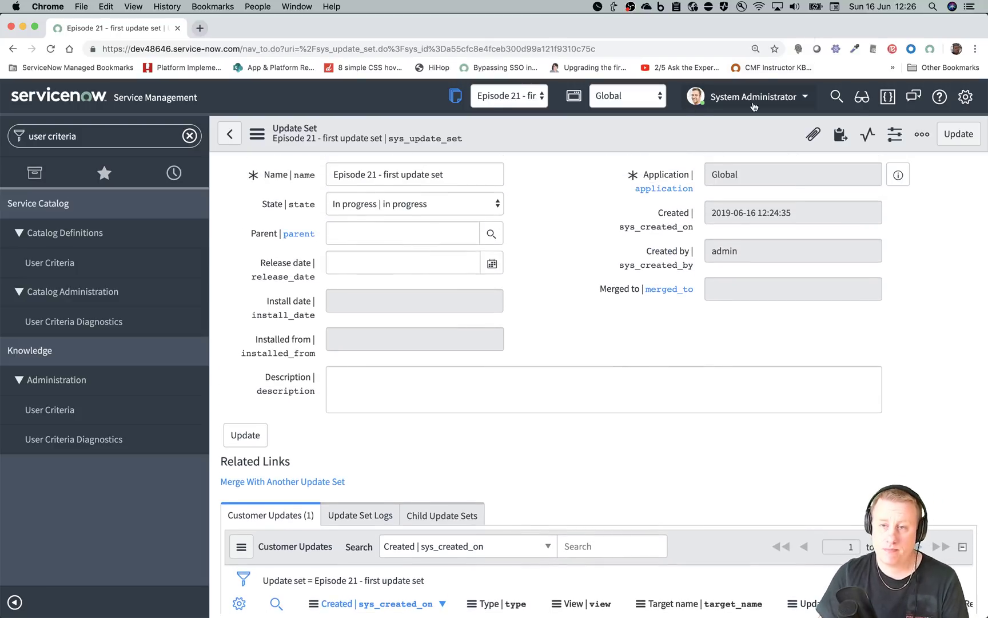
Show the update sets list through the developer settings and switch the application scope to Community.
click(965, 99)
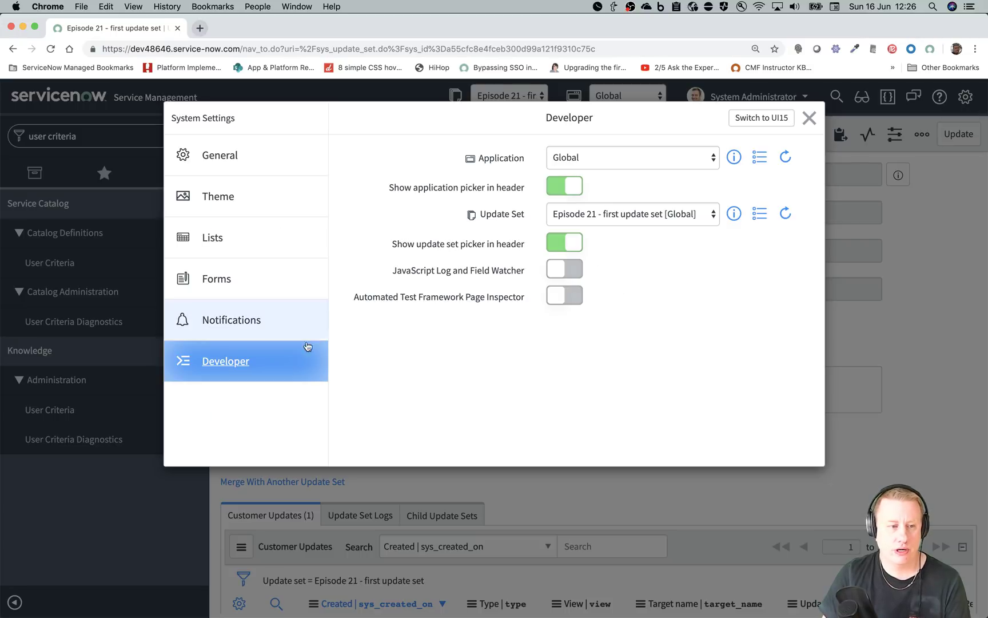
click(759, 213)
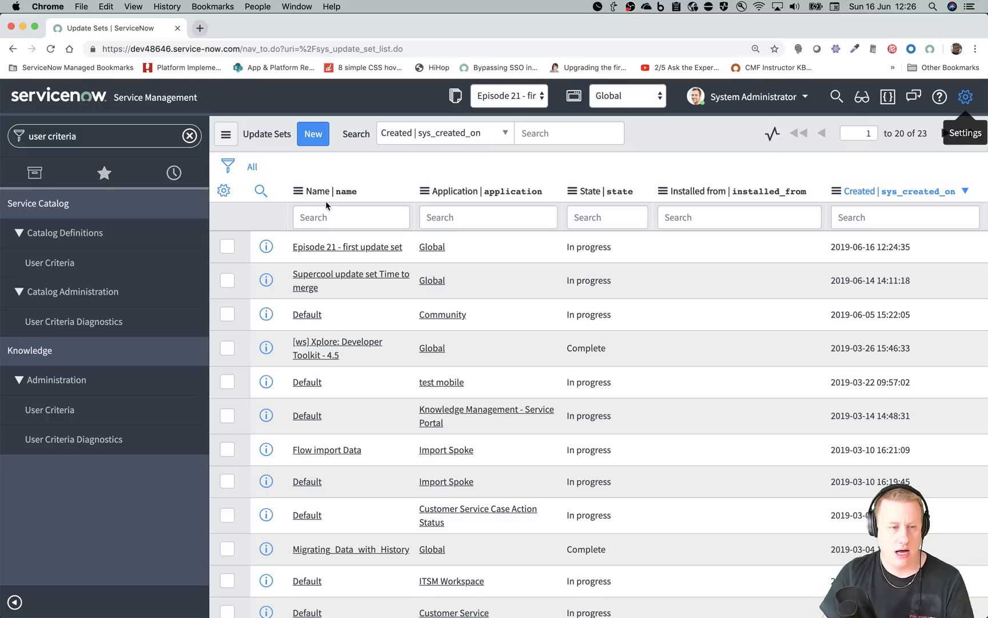
click(623, 104)
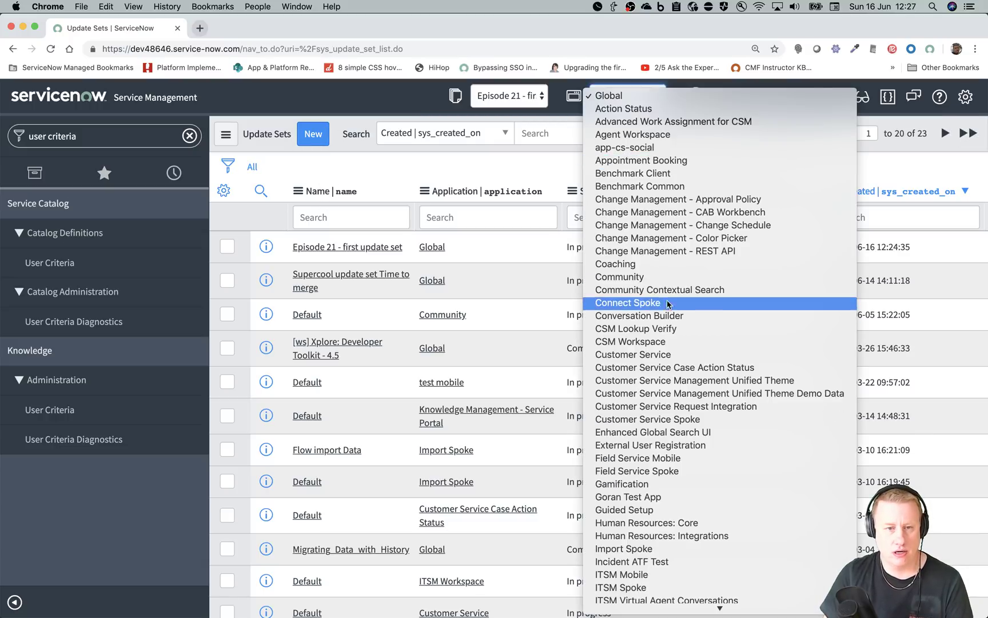
click(667, 277)
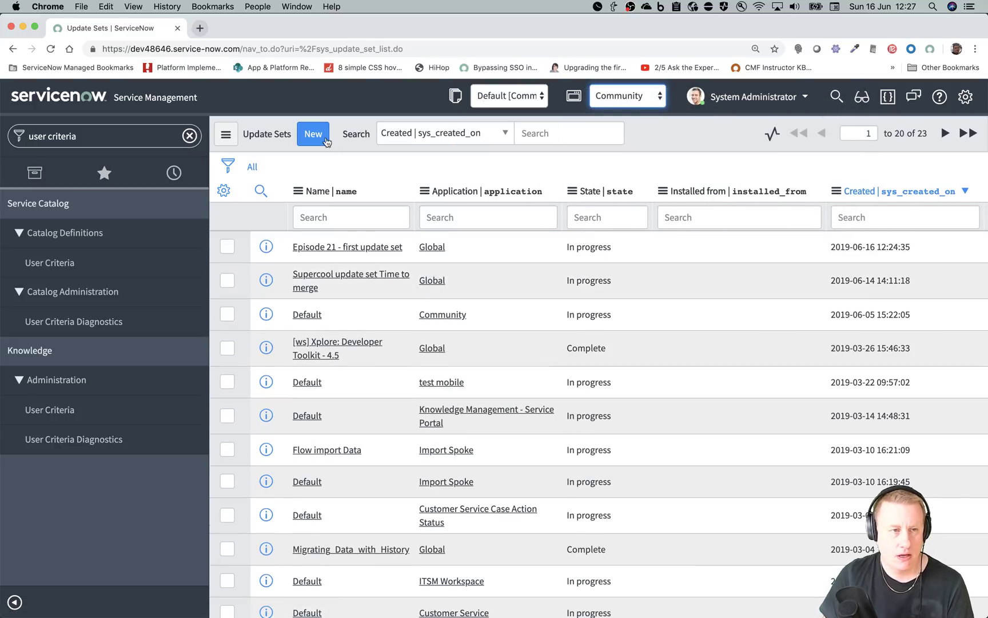
Create an update set named "STRY03425 - Build cool stuff - Batch Parent" in the Community scope without making it current.
click(325, 140)
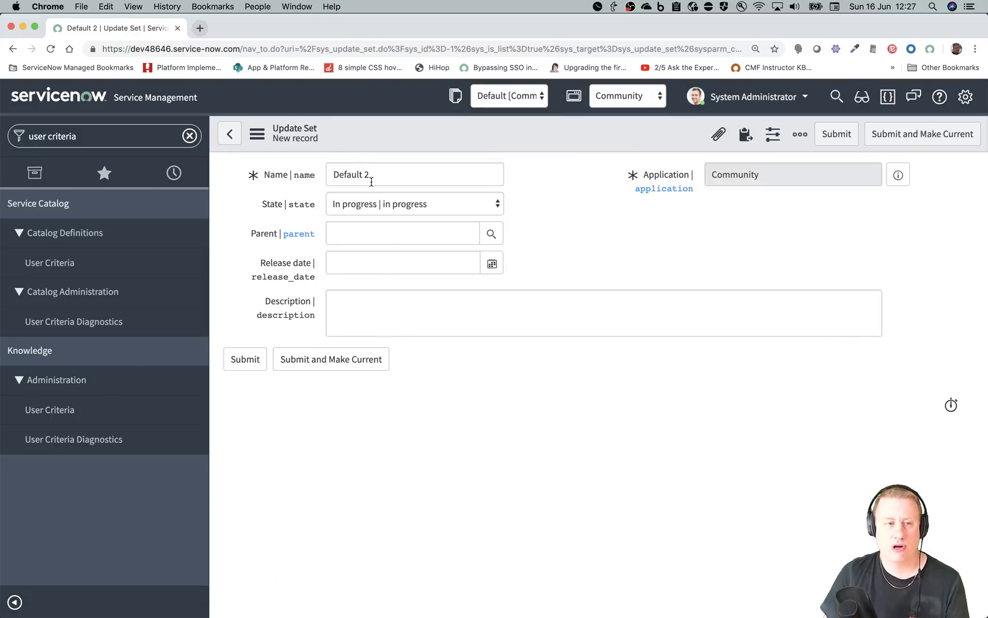
click(416, 172)
key(super+a)
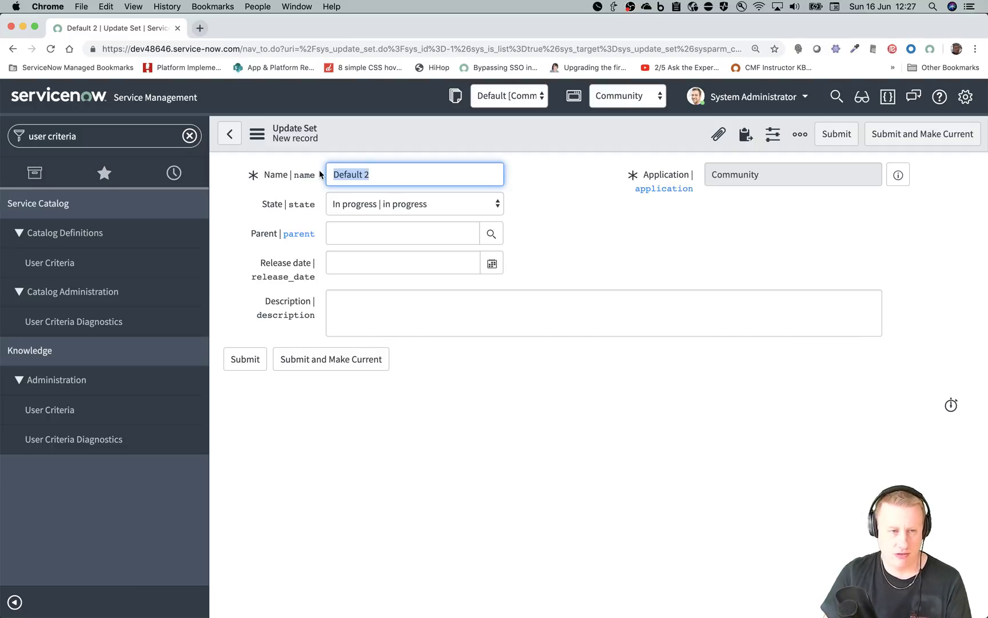
text(SATORY)
key(BackSpace)
key(BackSpace)
key(BackSpace)
key(BackSpace)
key(BackSpace)
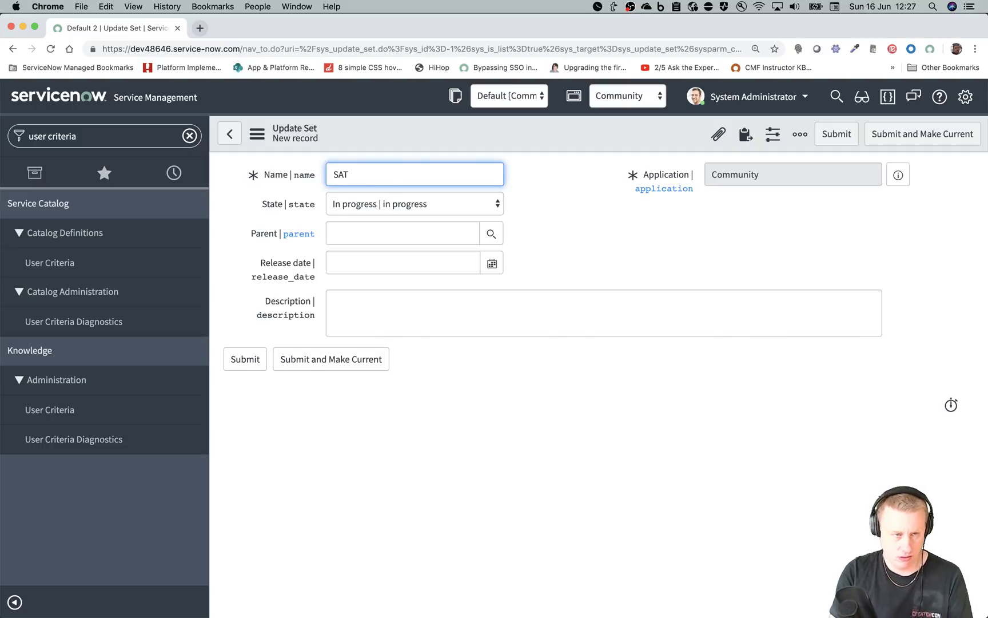
text(TR)
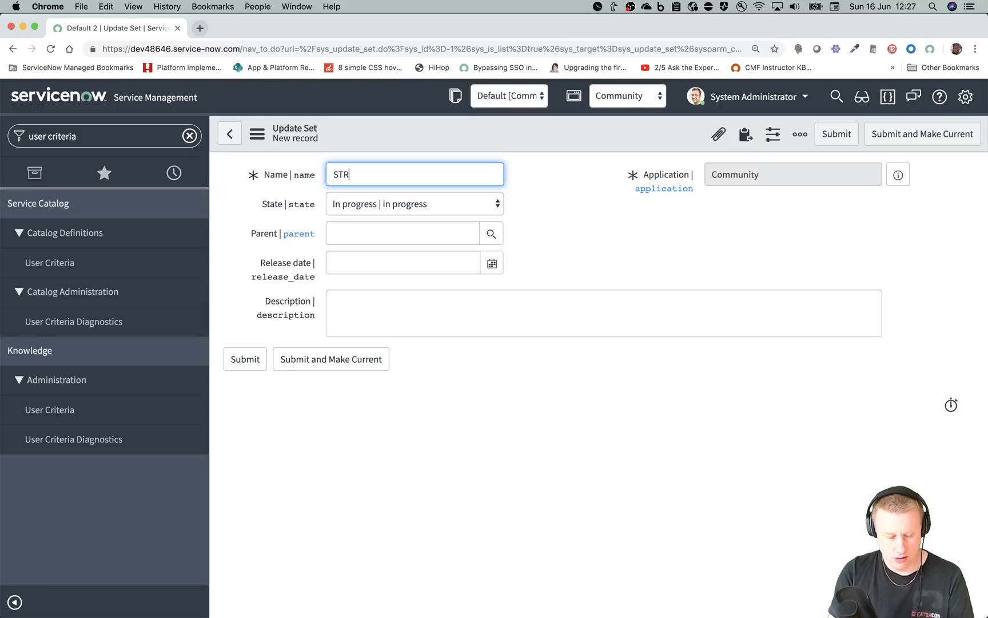
text(Y03425 - )
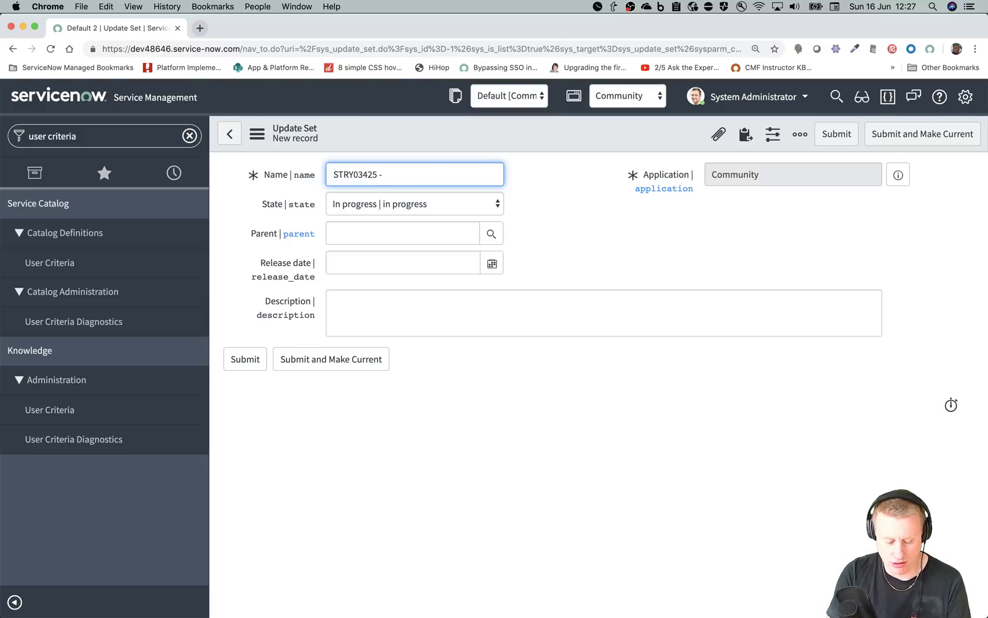
text(Build coold de)
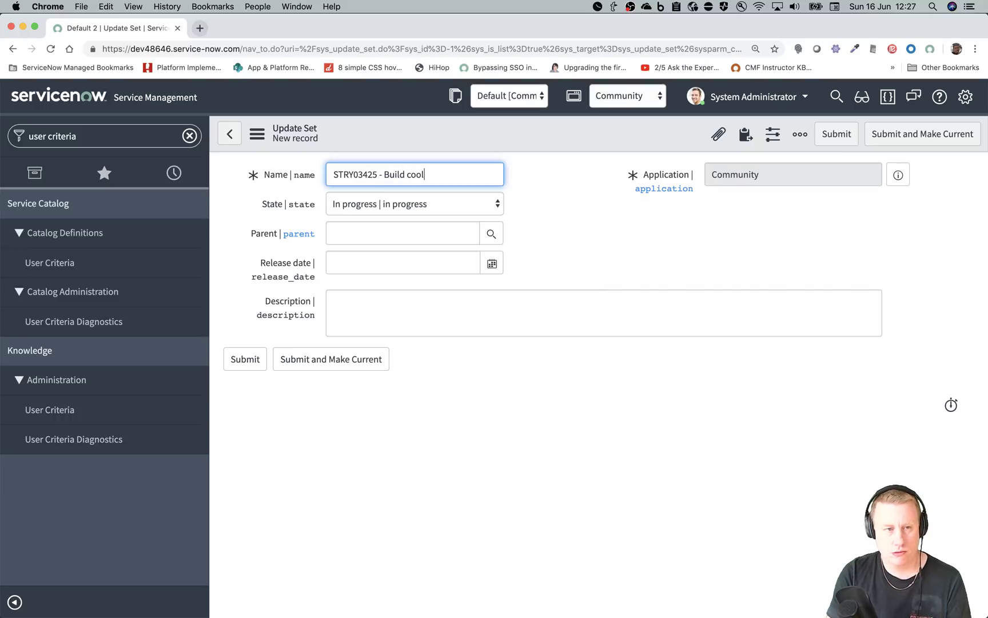
key(BackSpace)
key(BackSpace)
key(BackSpace)
key(BackSpace)
text(stuff - )
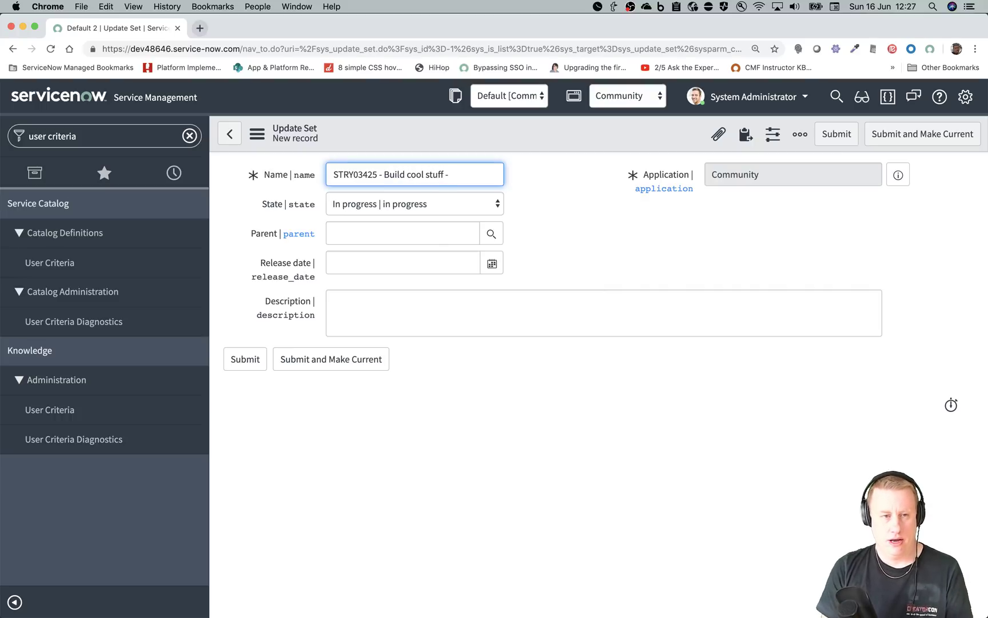
text(PAre)
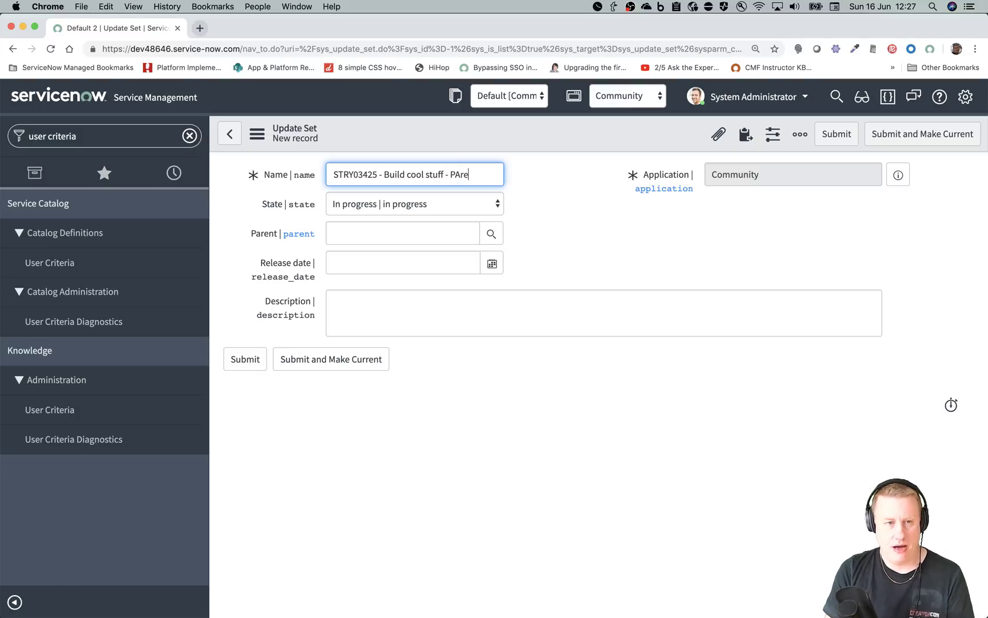
key(BackSpace)
key(BackSpace)
key(BackSpace)
text(arent)
key(BackSpace)
key(BackSpace)
key(BackSpace)
key(BackSpace)
key(BackSpace)
key(BackSpace)
key(BackSpace)
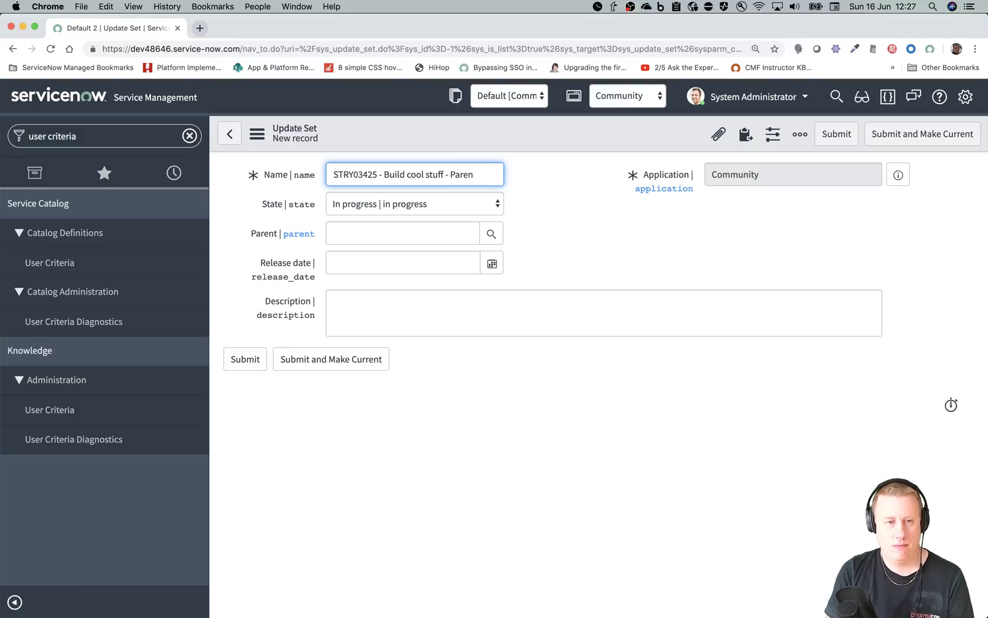
text(Batch Parent)
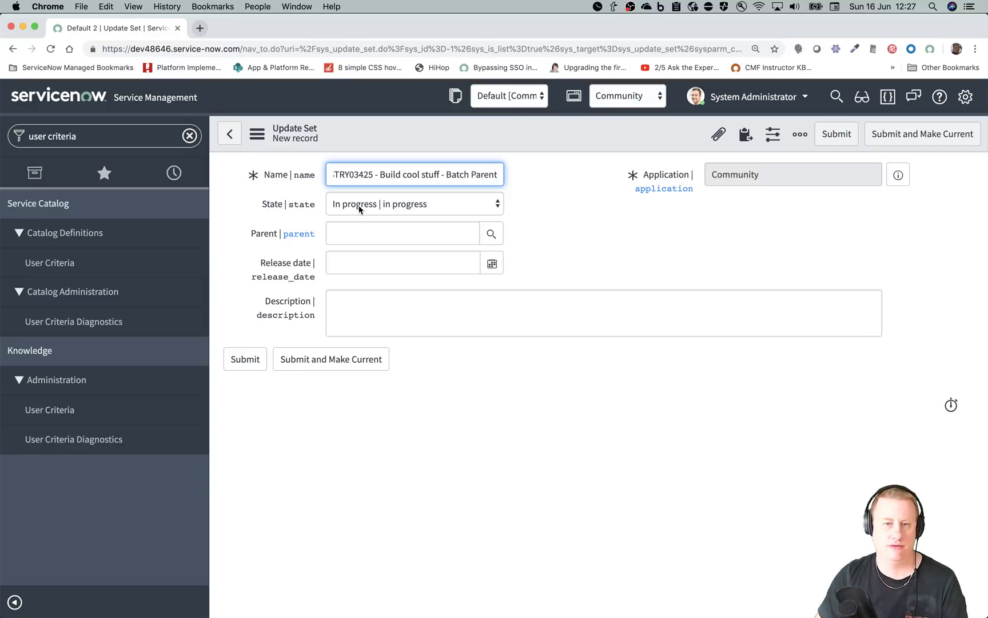
click(259, 355)
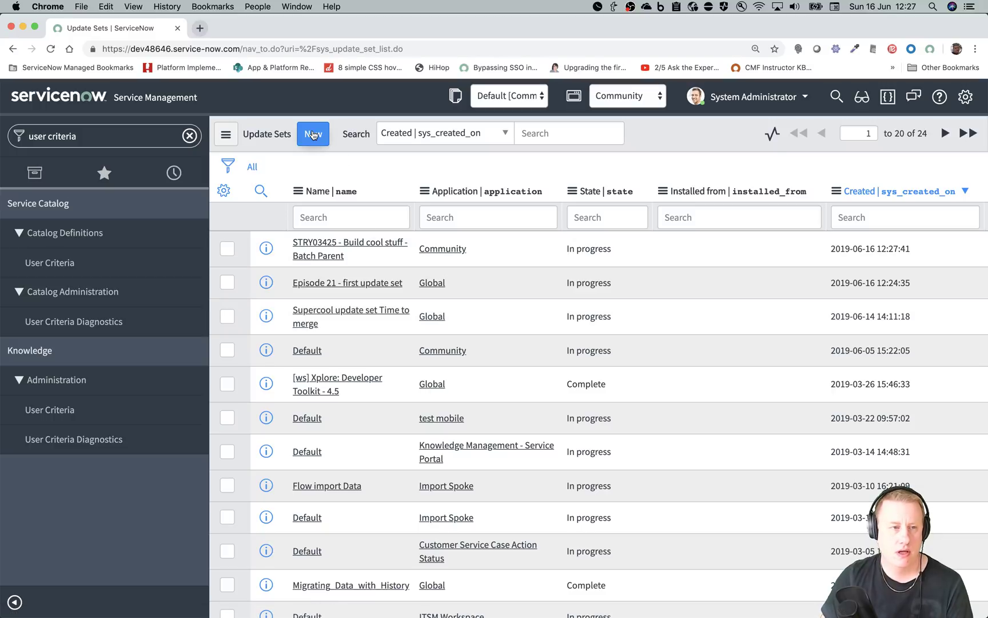
Start a new update set in the Community scope and name it "STRY03425 - Build cool stuff - Batch Child".
click(314, 135)
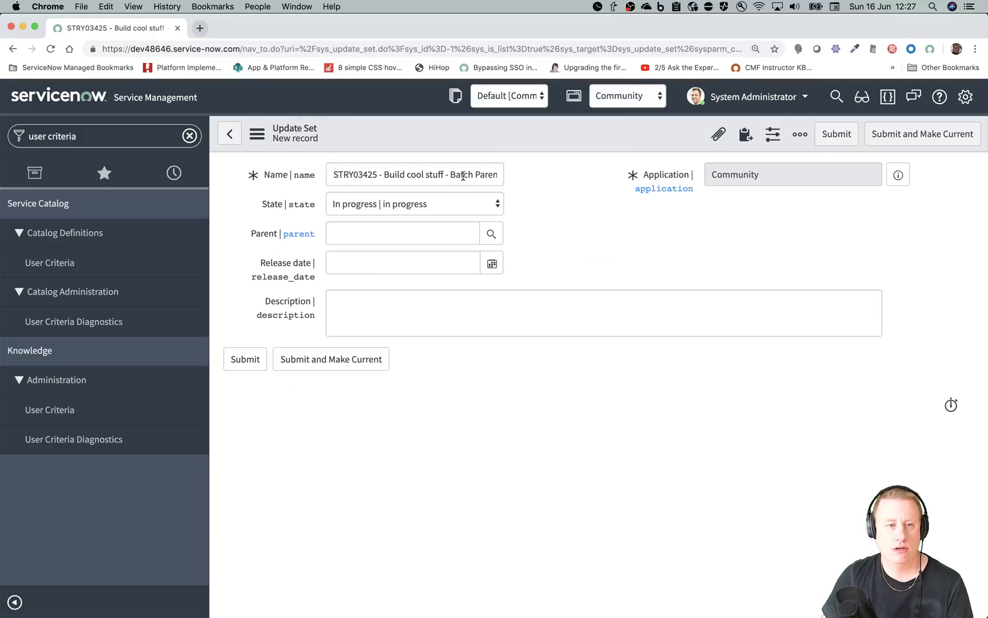
double_click(488, 174)
text(Chield)
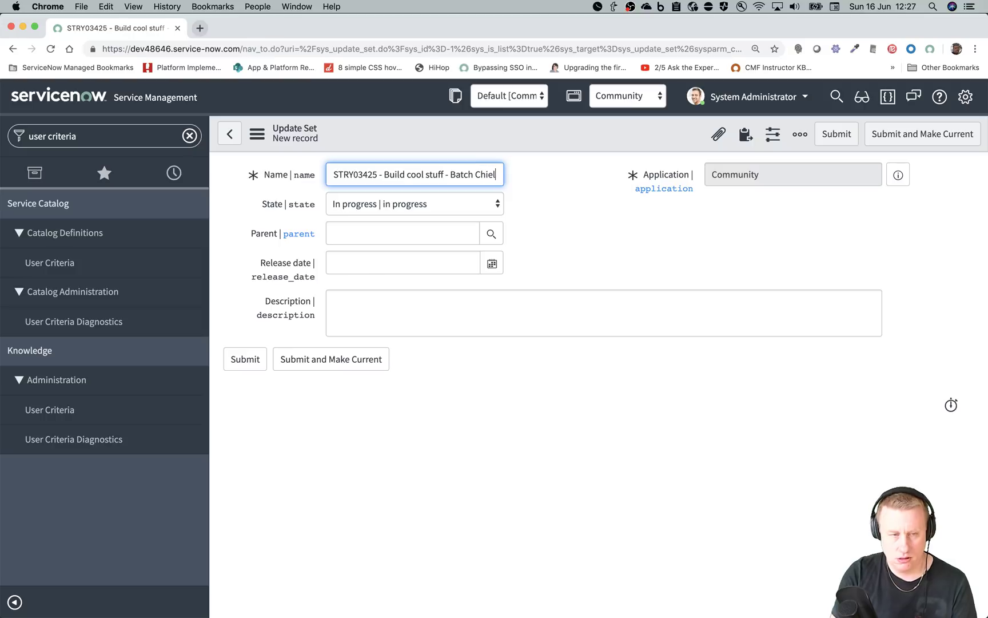
key(BackSpace)
key(BackSpace)
key(BackSpace)
text(ld 2)
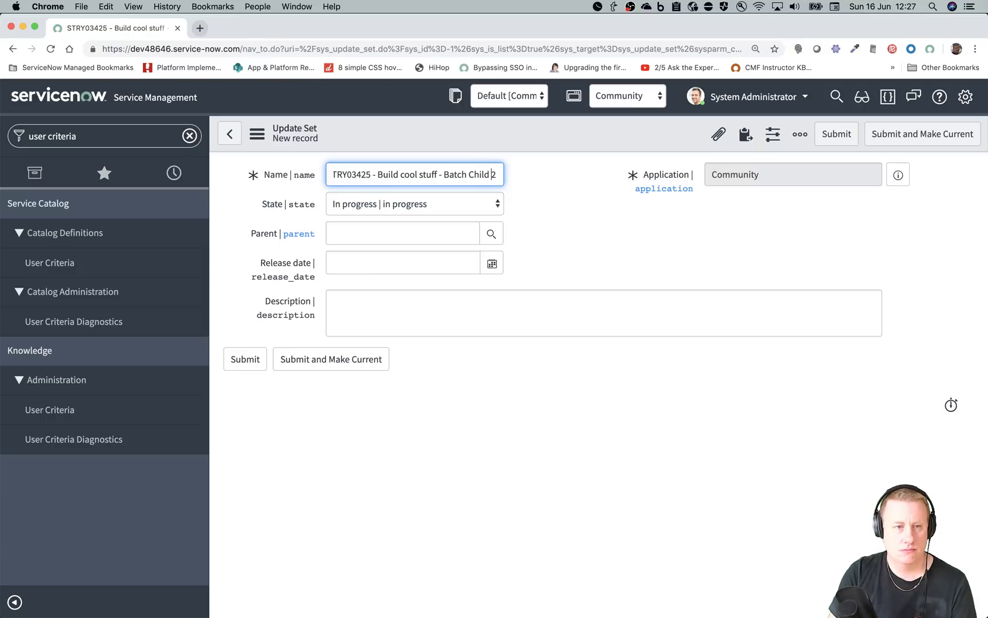
key(BackSpace)
key(BackSpace)
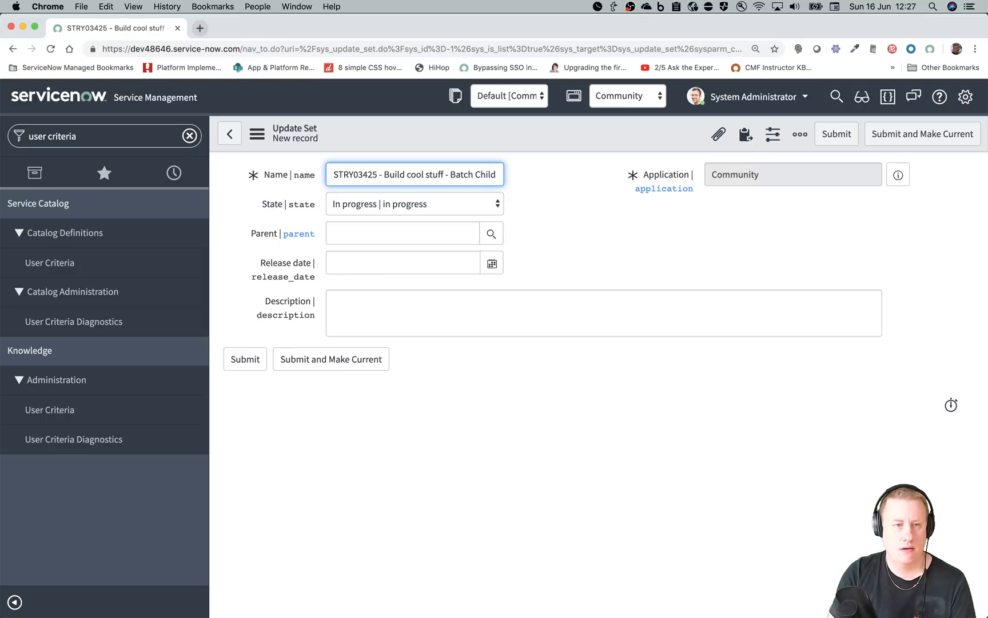
Set "STRY03425 - Build cool stuff - Batch Parent" as the child set's parent, then submit it and make it current.
click(373, 233)
text(*3425)
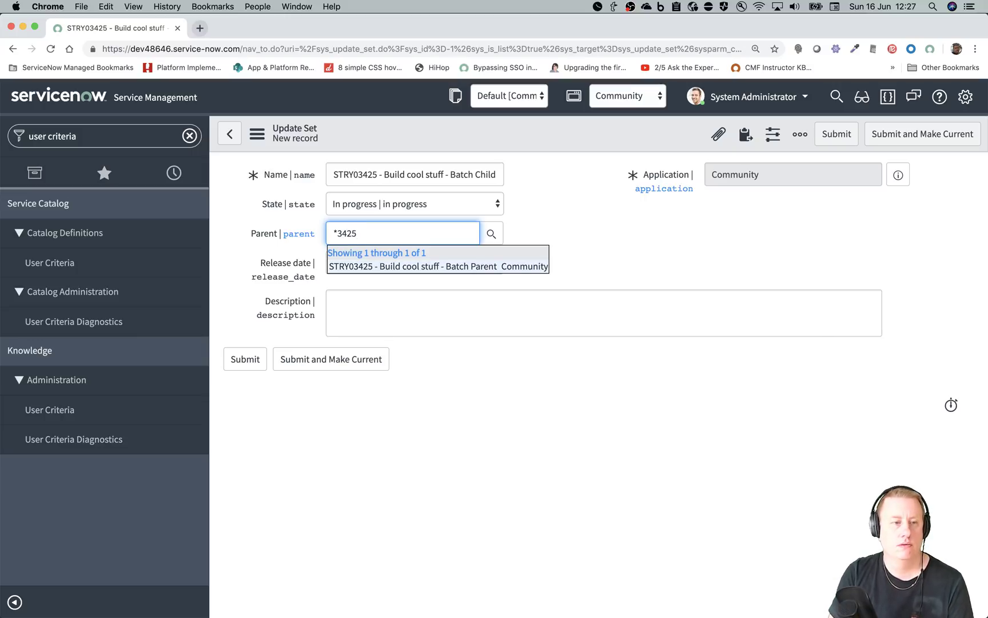
key(Down)
key(Return)
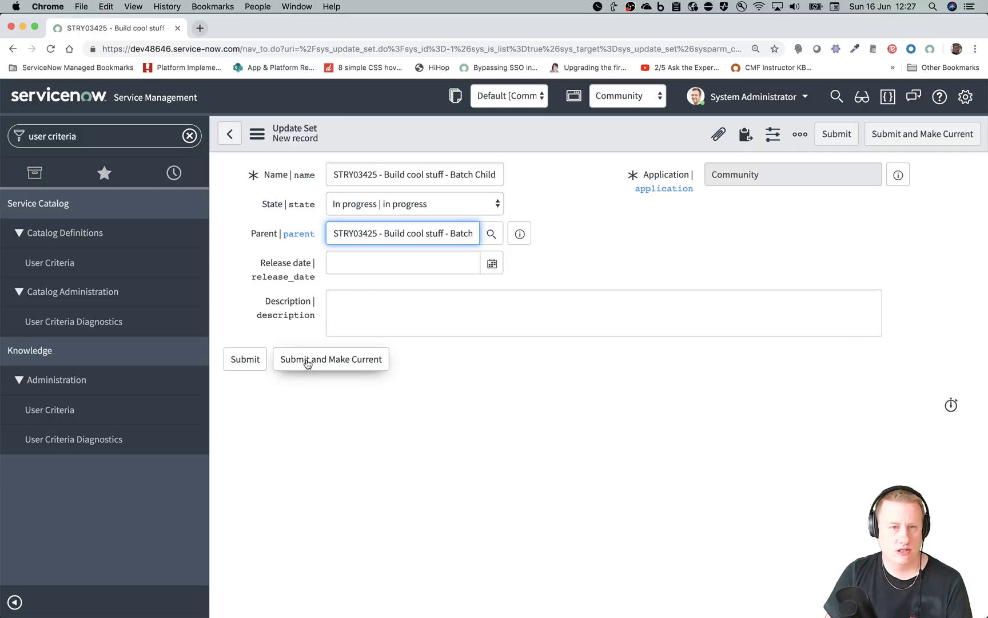
click(349, 367)
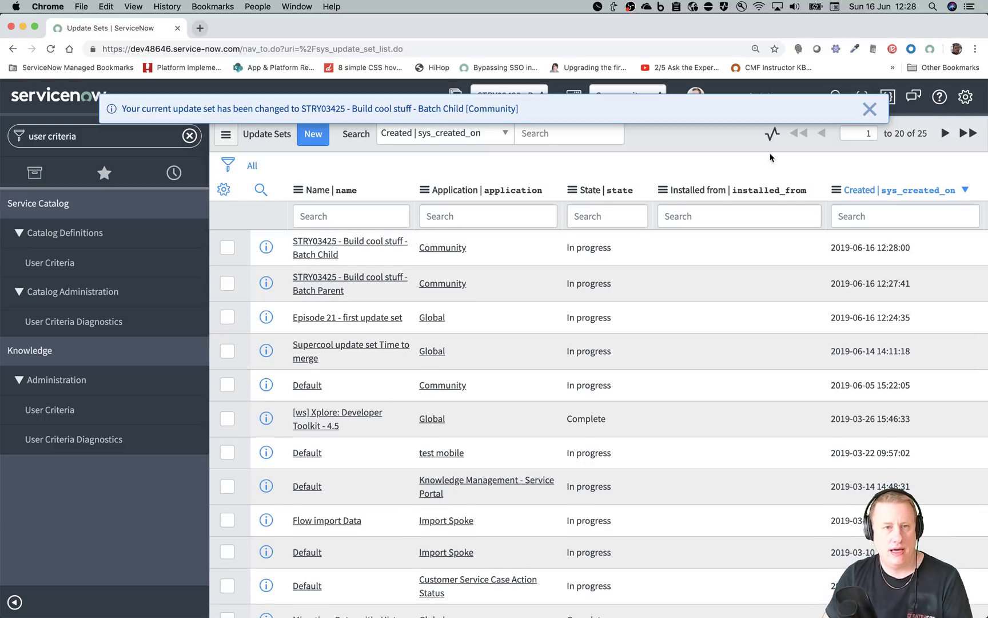
click(867, 111)
Switch the current application scope from Community to Global.
click(655, 102)
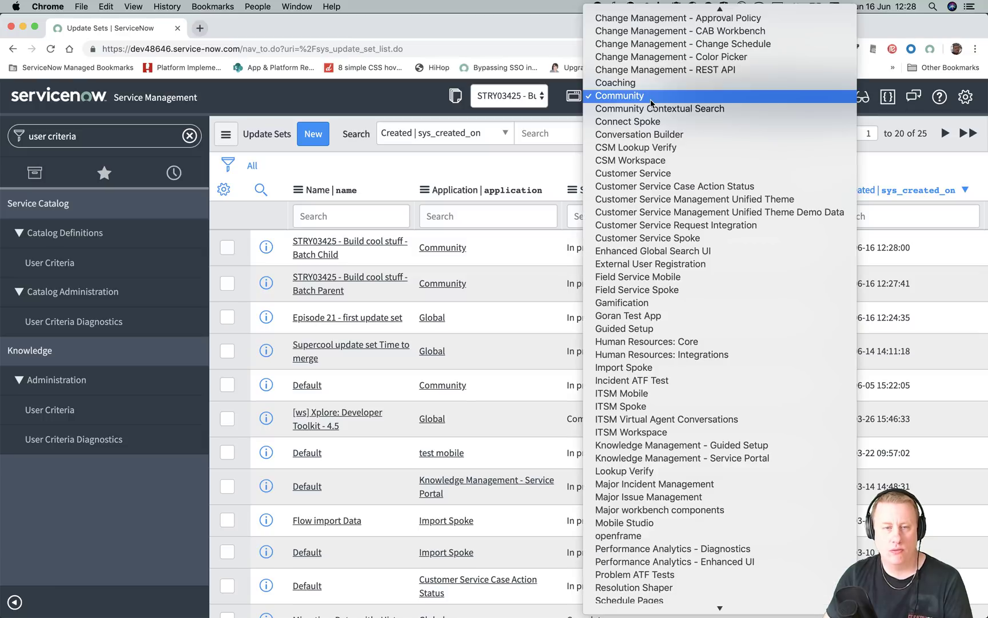
scroll(663, 121, up, 3)
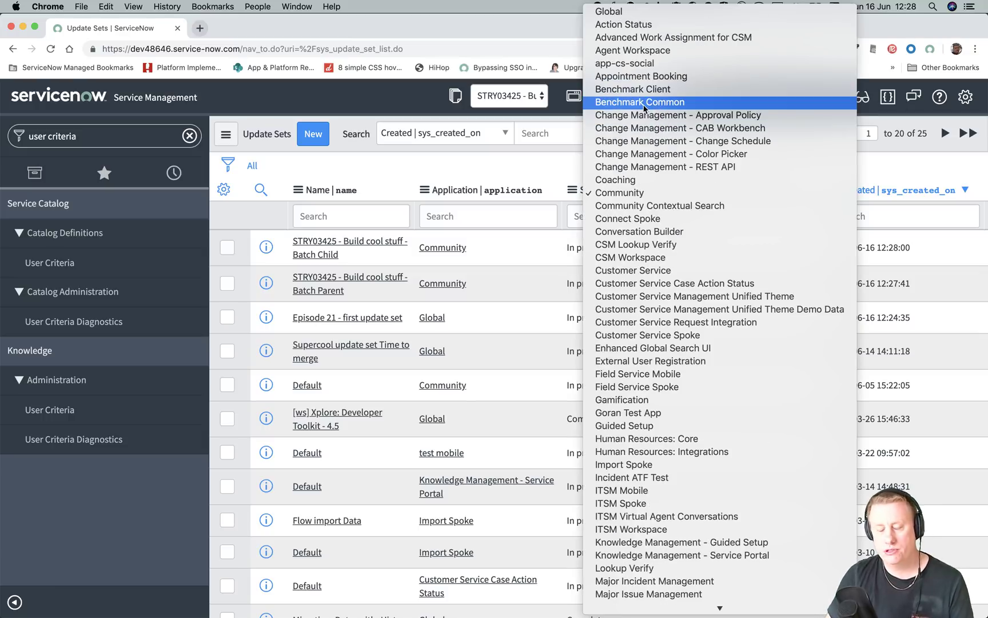
key(Escape)
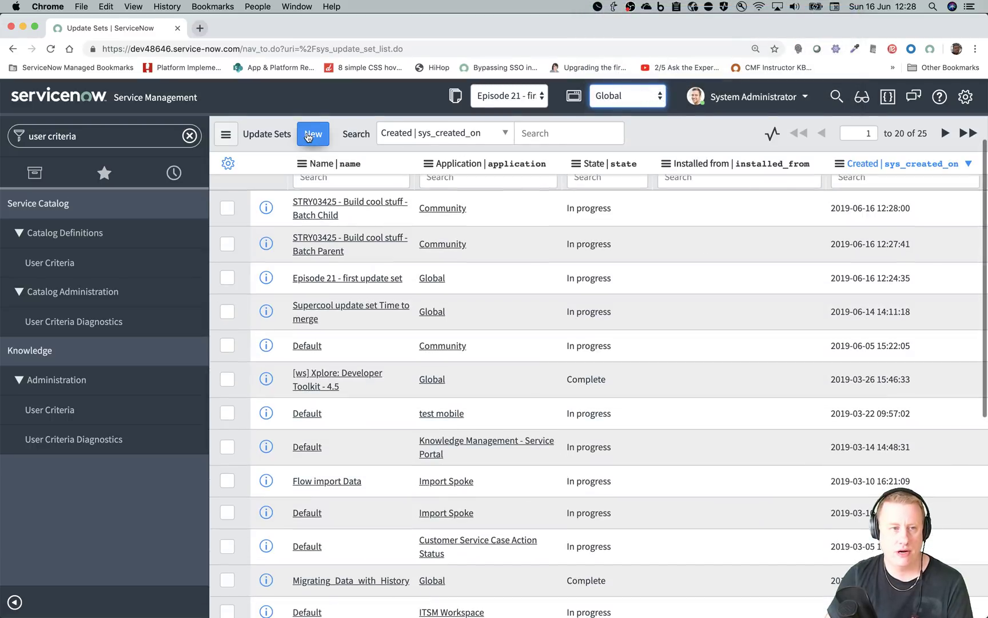
Start a new update set in the Global scope and name it "STRY3425 - build cool stuff - Batch child".
click(313, 140)
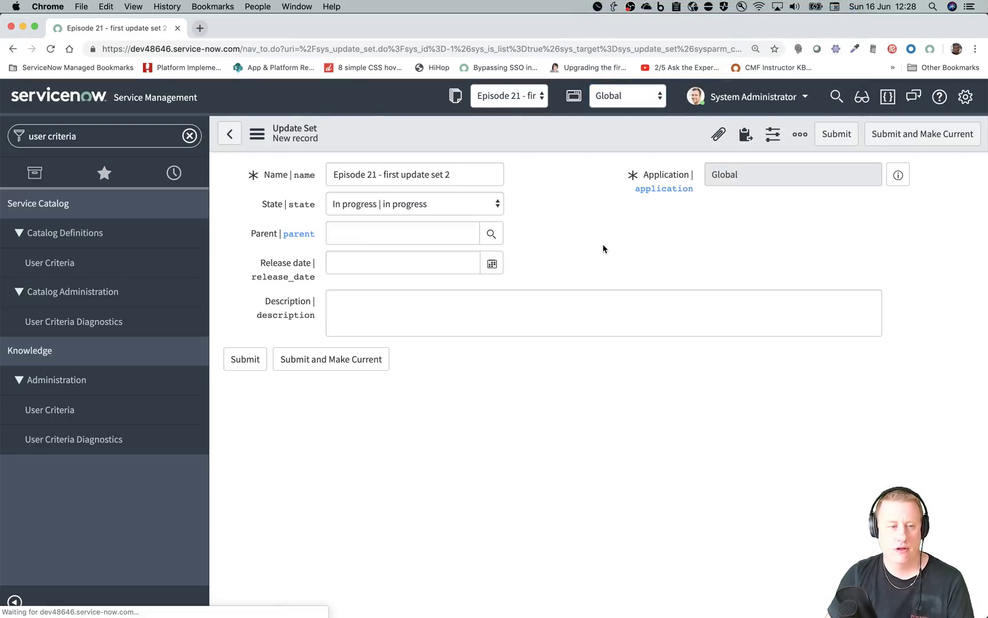
triple_click(457, 173)
key(BackSpace)
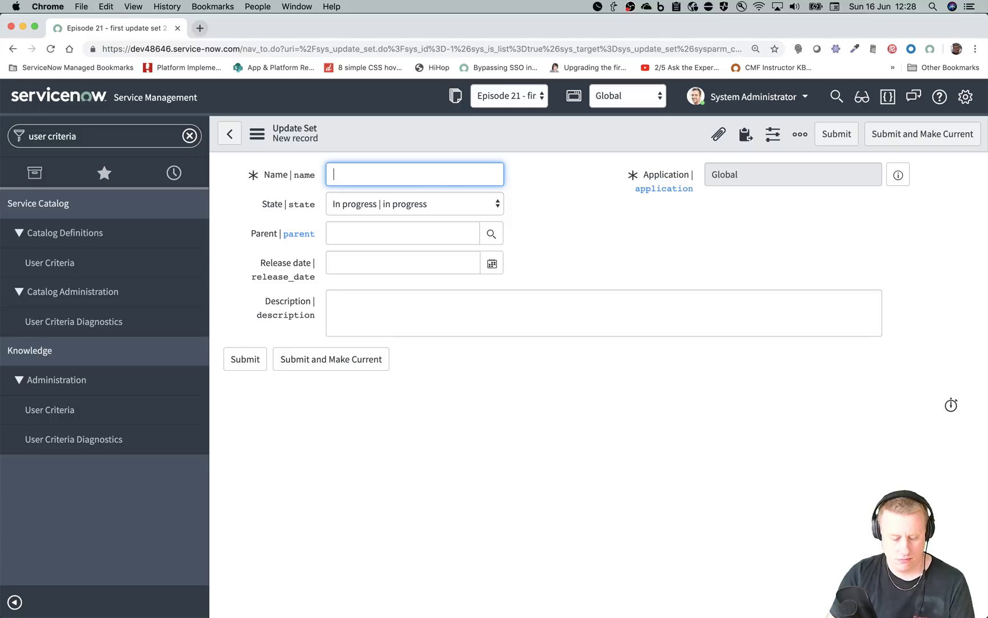
text(")
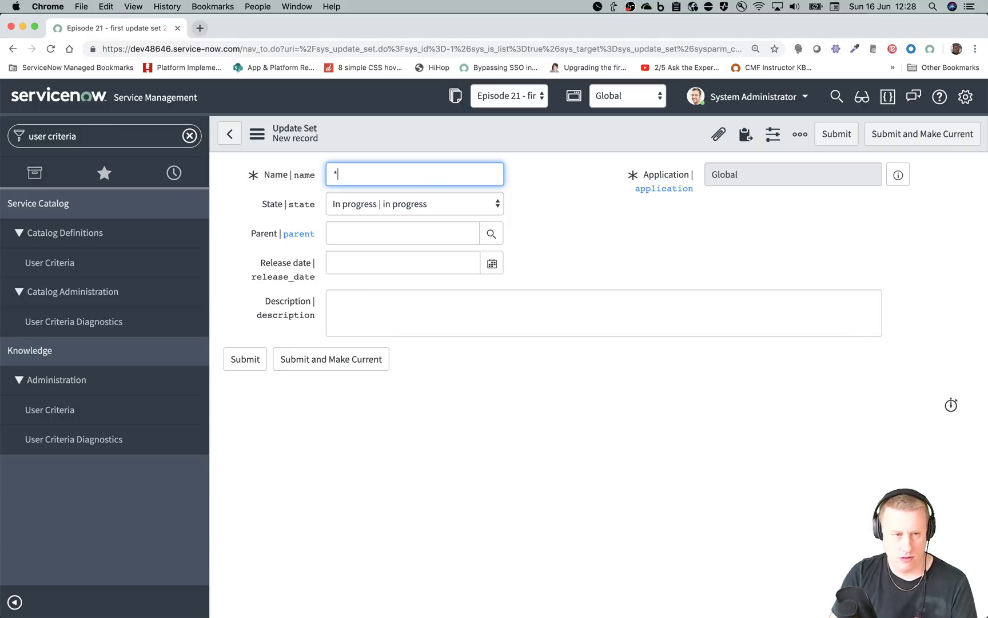
key(BackSpace)
text(S)
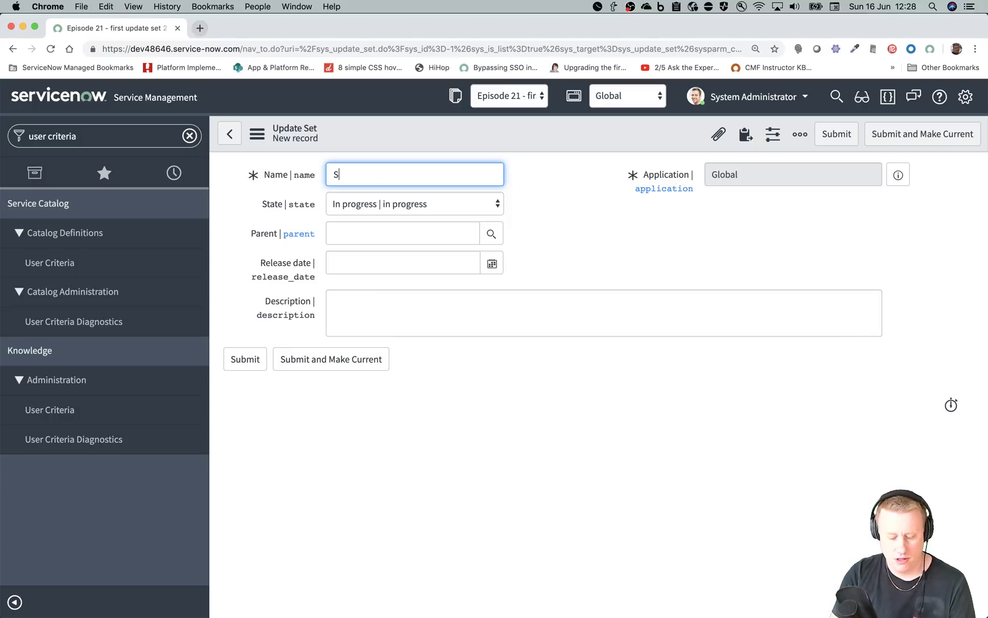
text(TRY3)
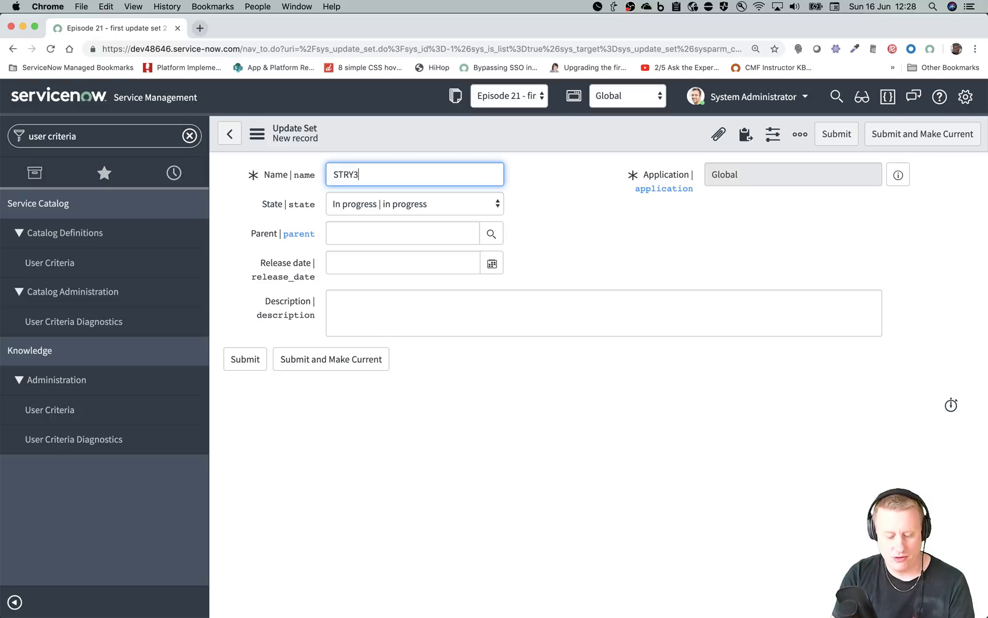
text(425 - n)
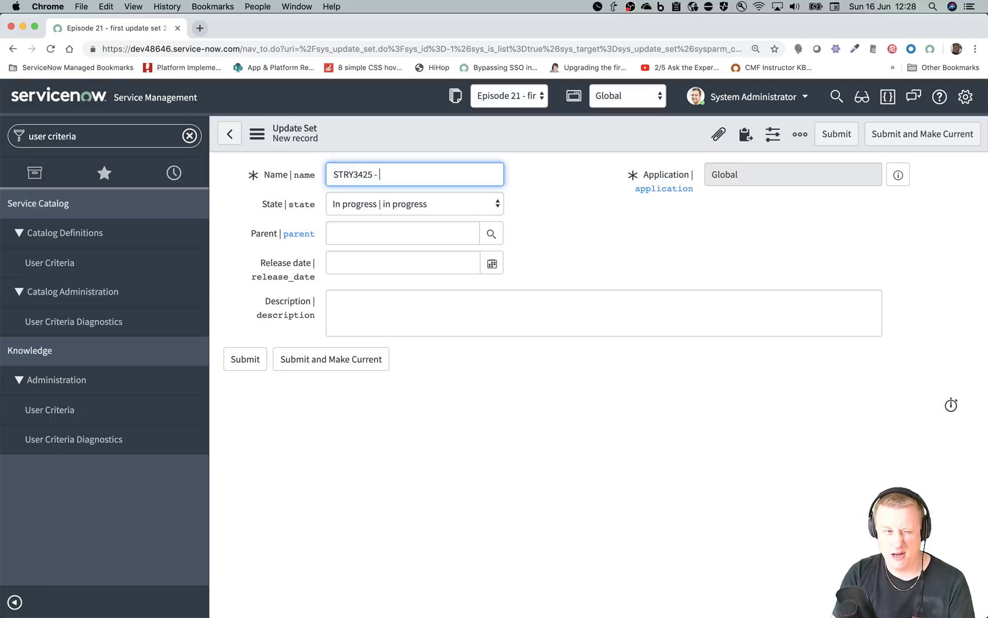
key(BackSpace)
text(nuild)
key(BackSpace)
key(BackSpace)
key(BackSpace)
key(BackSpace)
key(BackSpace)
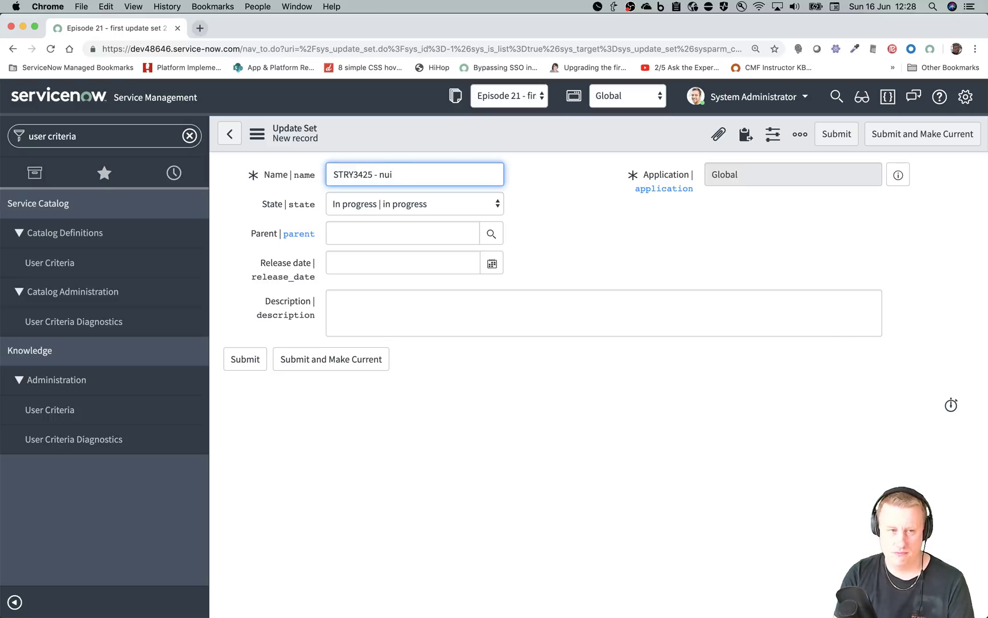
text(biud)
key(BackSpace)
key(BackSpace)
key(BackSpace)
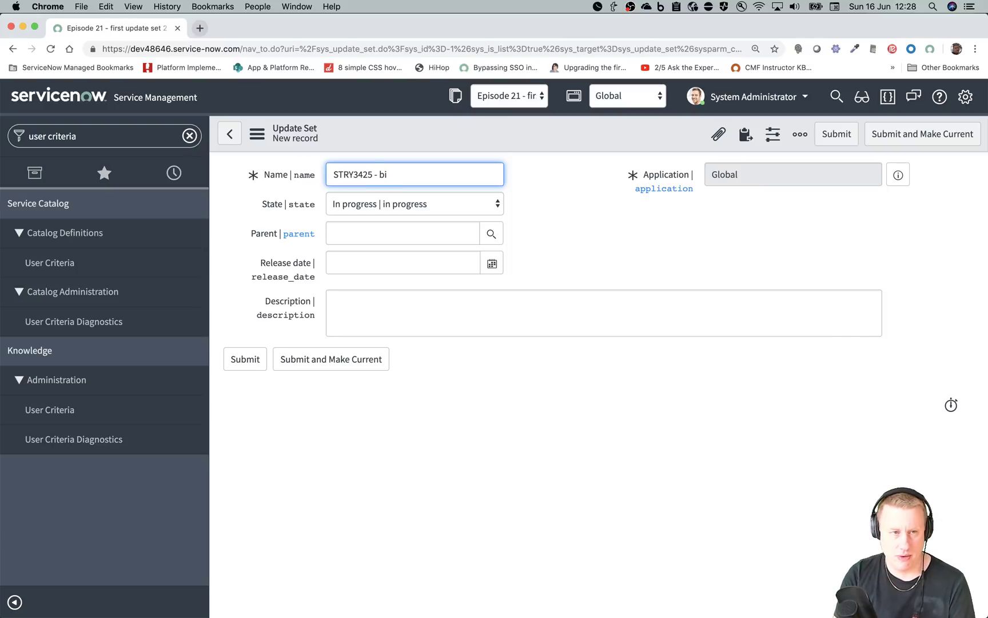
text(uild cool stuff .)
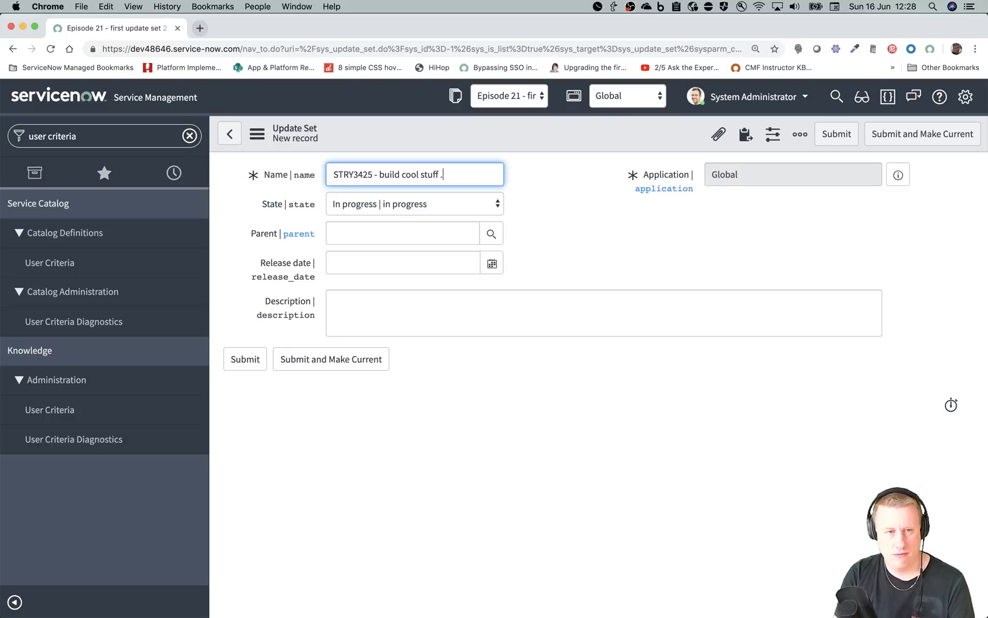
key(BackSpace)
key(BackSpace)
text(- Batch child)
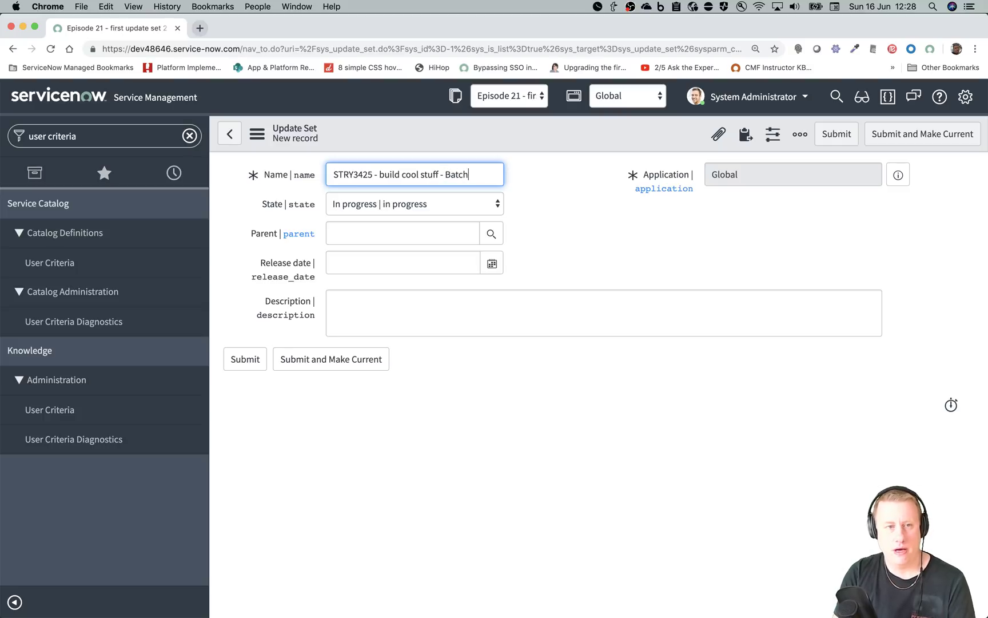
Assign "STRY03425 - Build cool stuff - Batch Parent" as parent of the Global child set, then submit it and make it current.
key(Tab)
key(Tab)
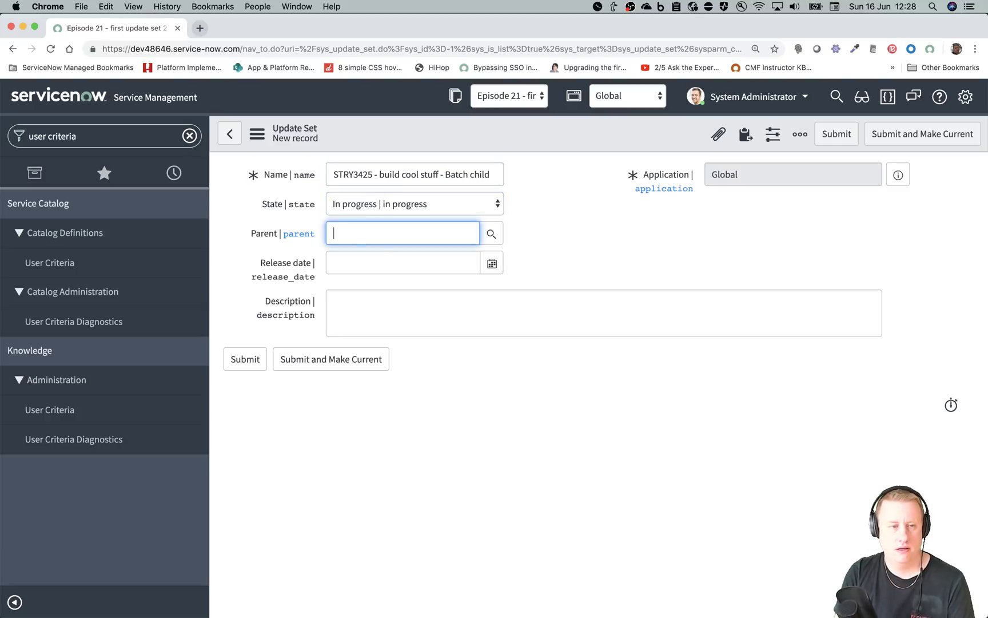
text(*3)
key(Down)
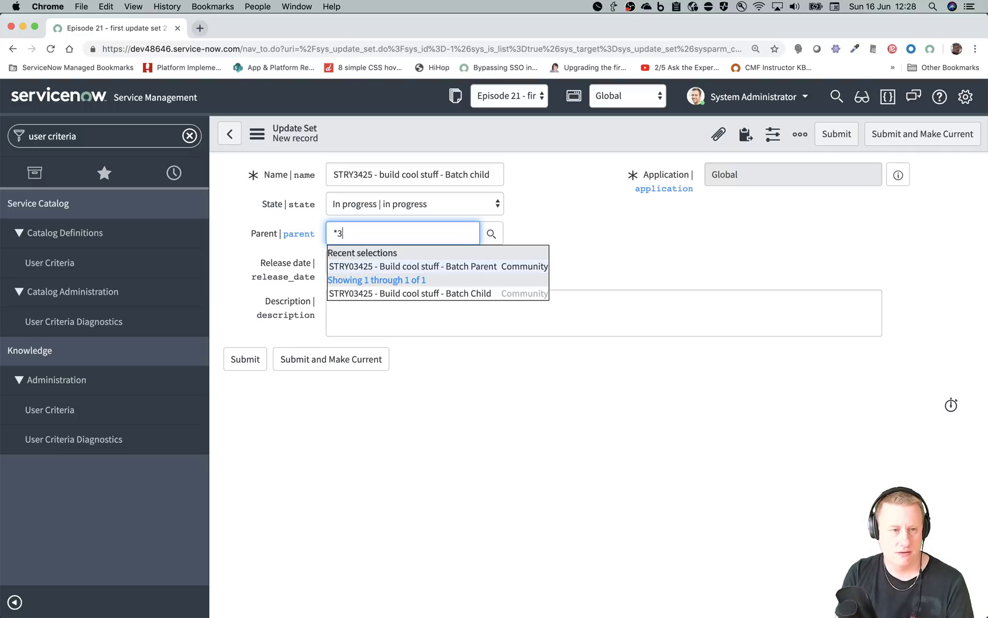
key(Return)
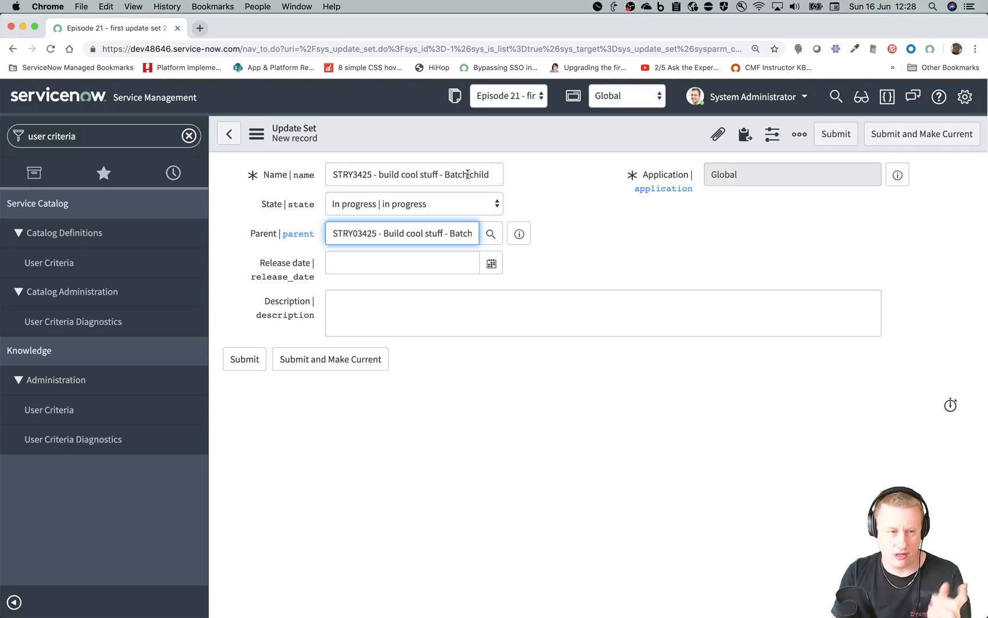
click(333, 359)
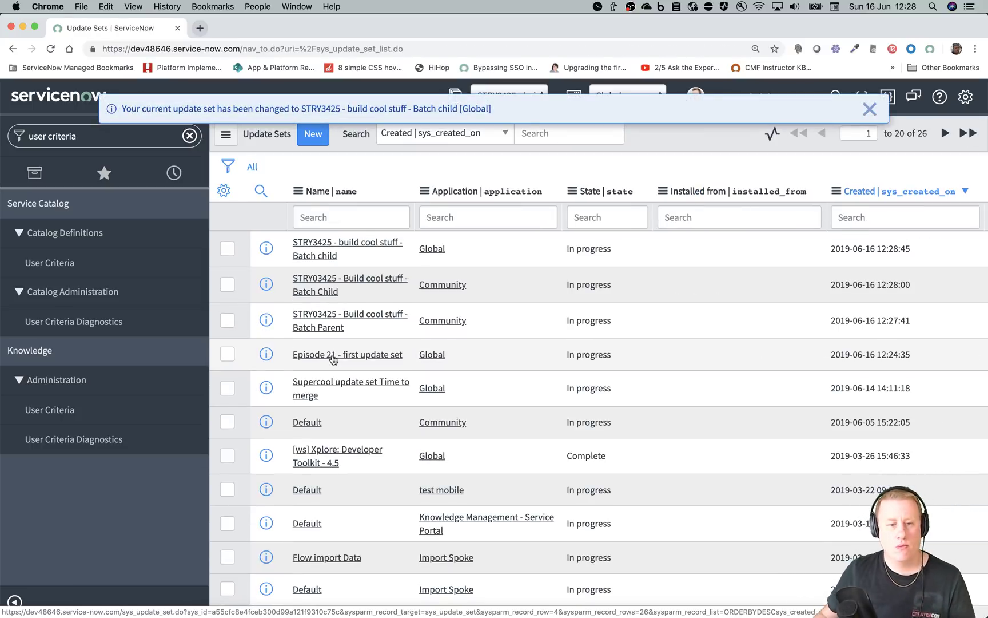
Open the Batch Parent update set for editing, set its state to Complete for the whole batch, and save the record.
click(387, 320)
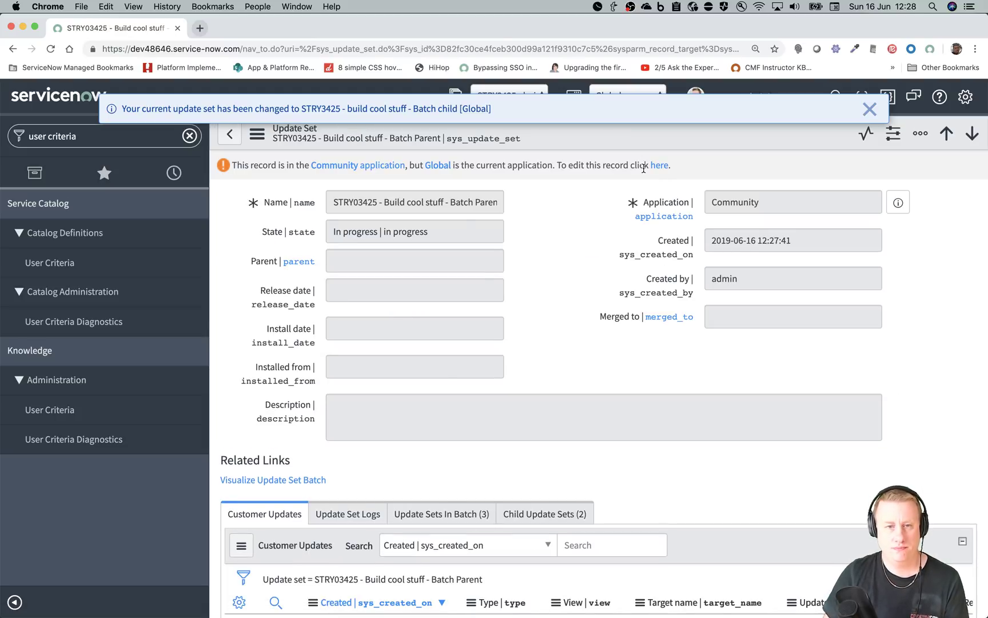
click(662, 166)
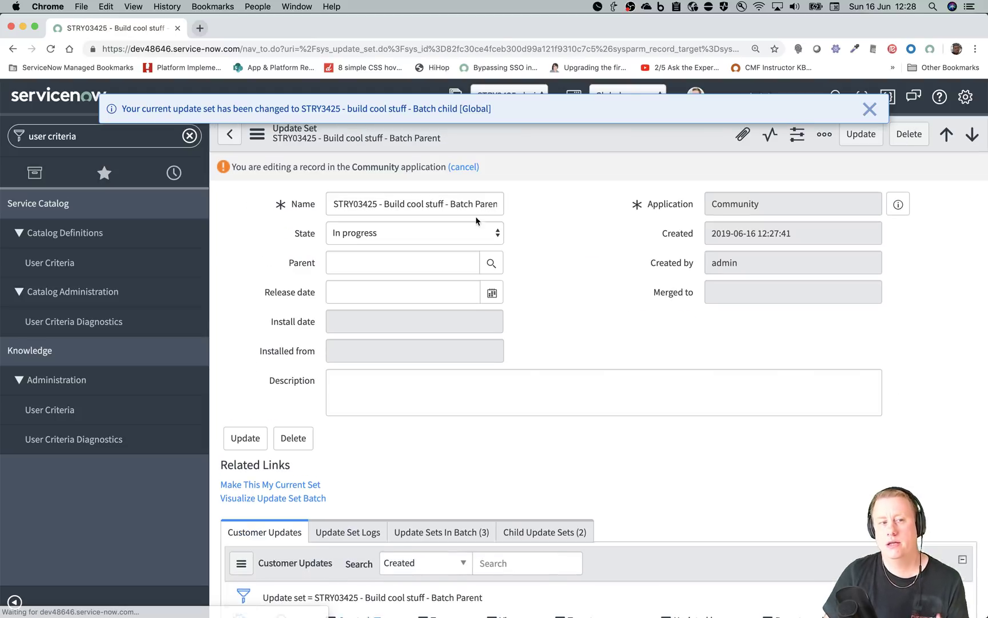
click(461, 233)
click(447, 248)
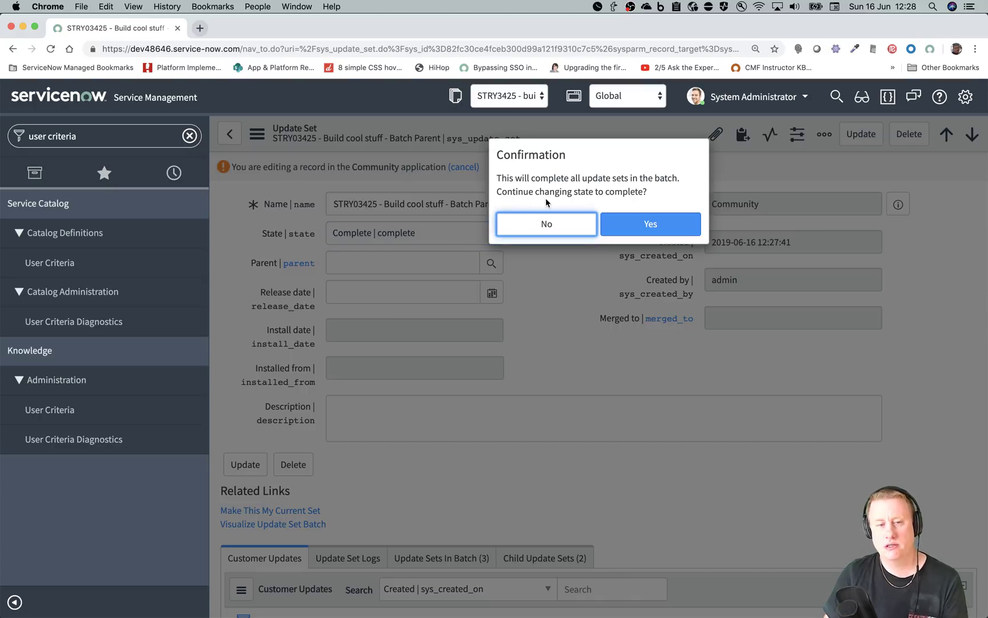
click(625, 235)
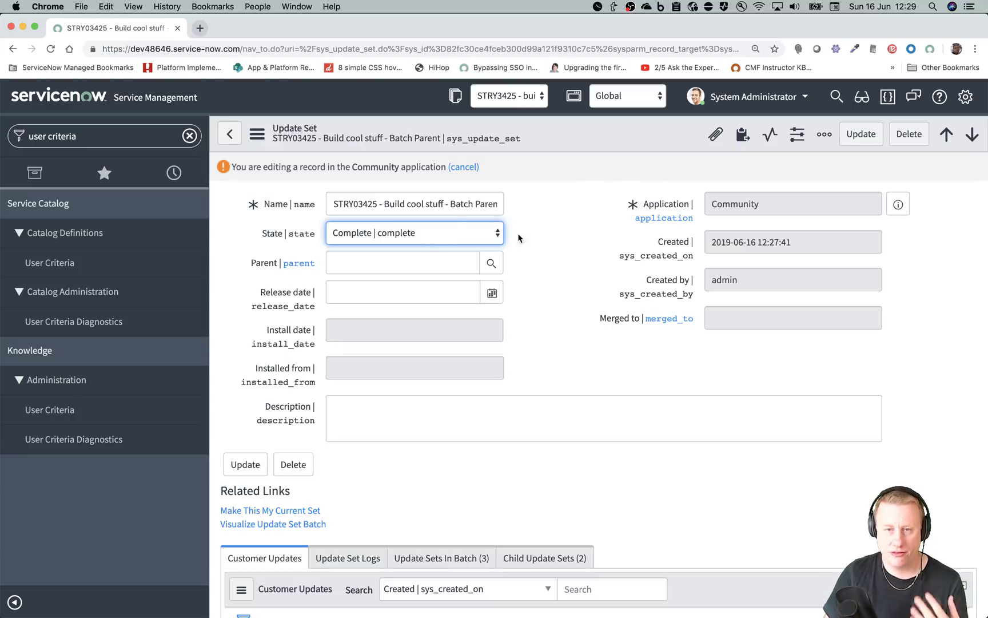
right_click(552, 135)
click(572, 146)
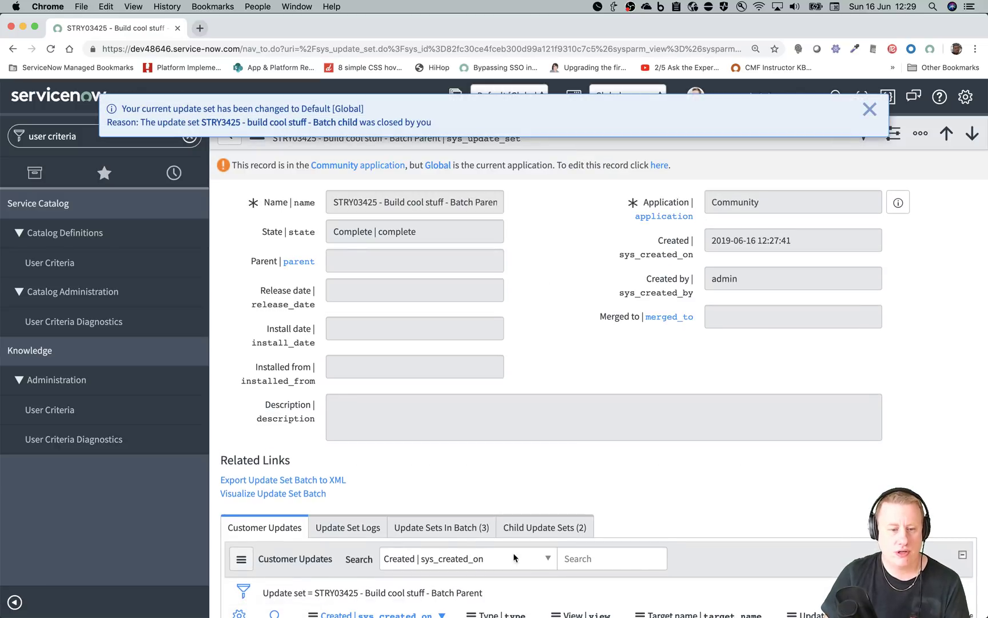
Review the states of the child update sets under the Batch Parent record.
click(546, 529)
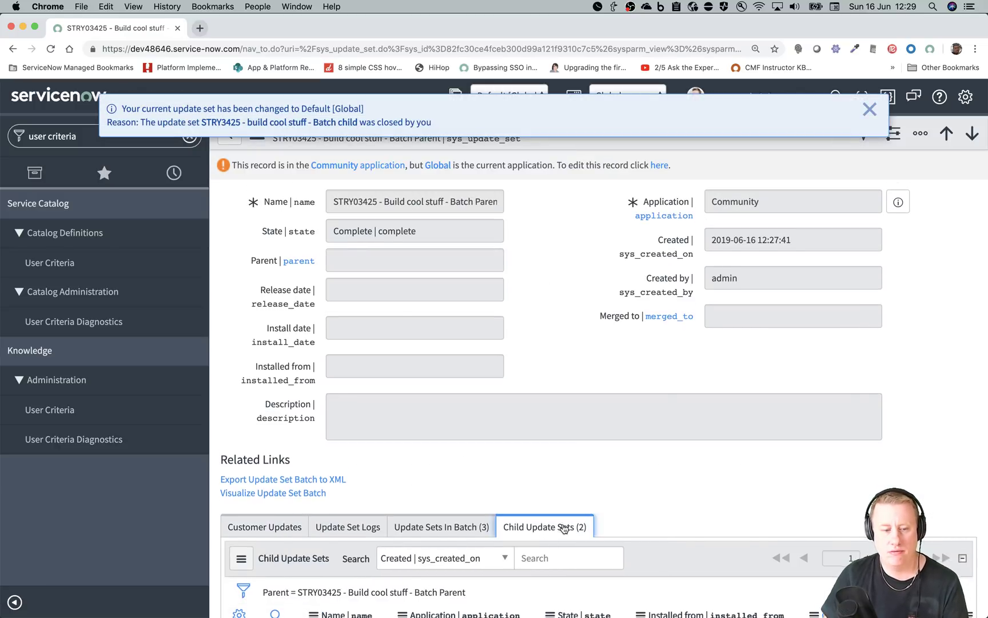
scroll(563, 529, down, 2)
scroll(562, 528, down, 4)
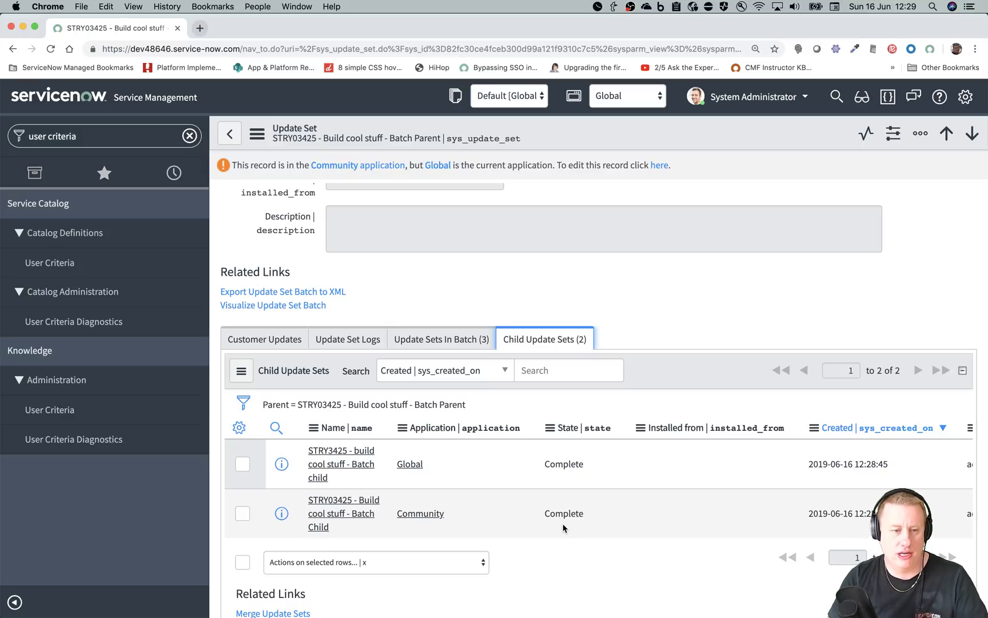
scroll(524, 288, up, 3)
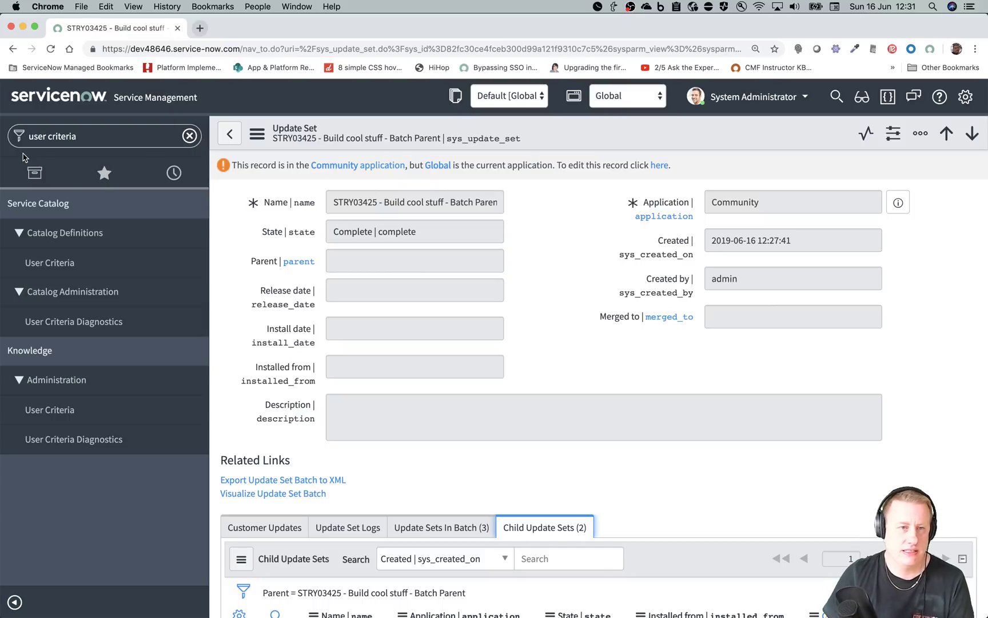
Find Flow Designer by filtering the navigator for "flow", launch it, and open the "Test for SN" flow.
click(121, 139)
text(flow)
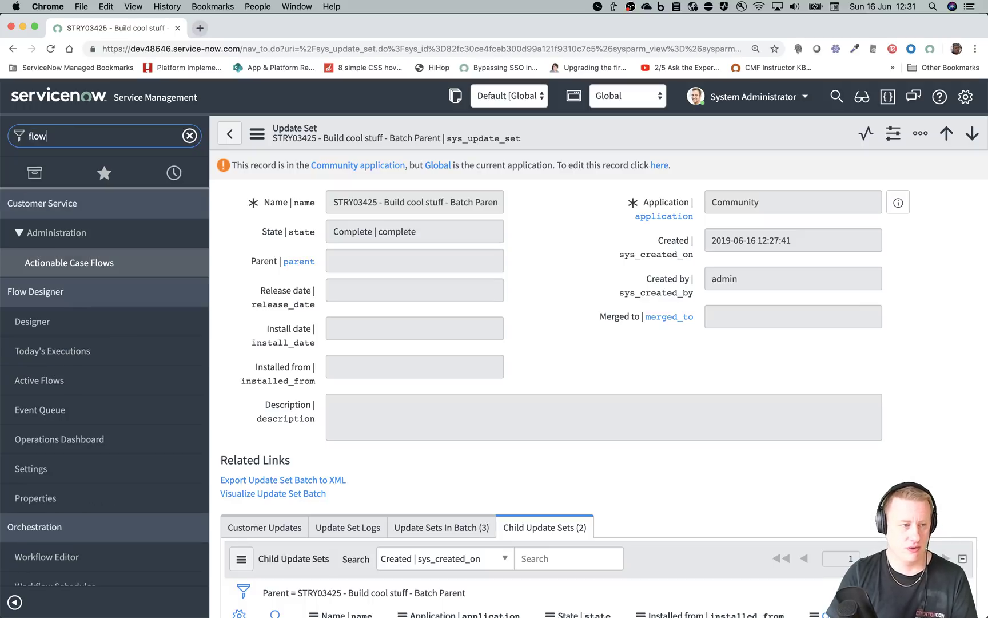
click(45, 323)
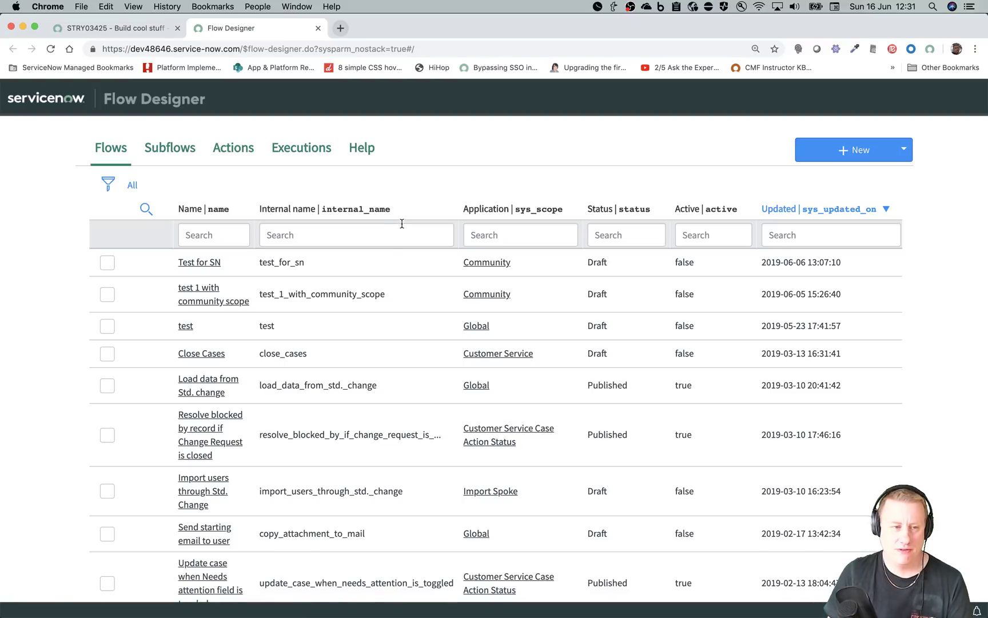
click(202, 263)
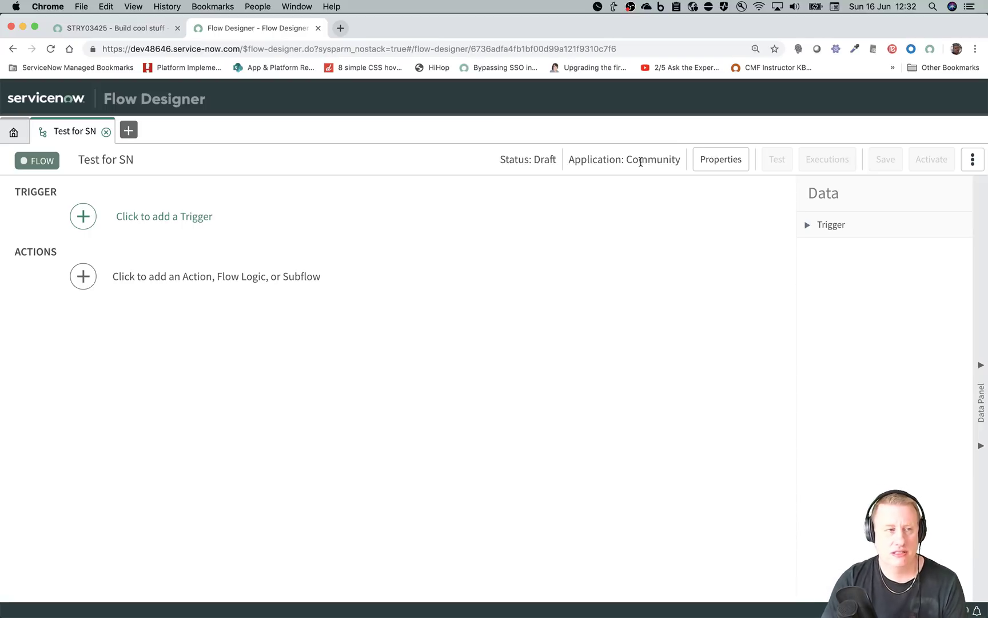
Close Flow Designer and look over the Batch Parent update set and its child update sets.
click(318, 28)
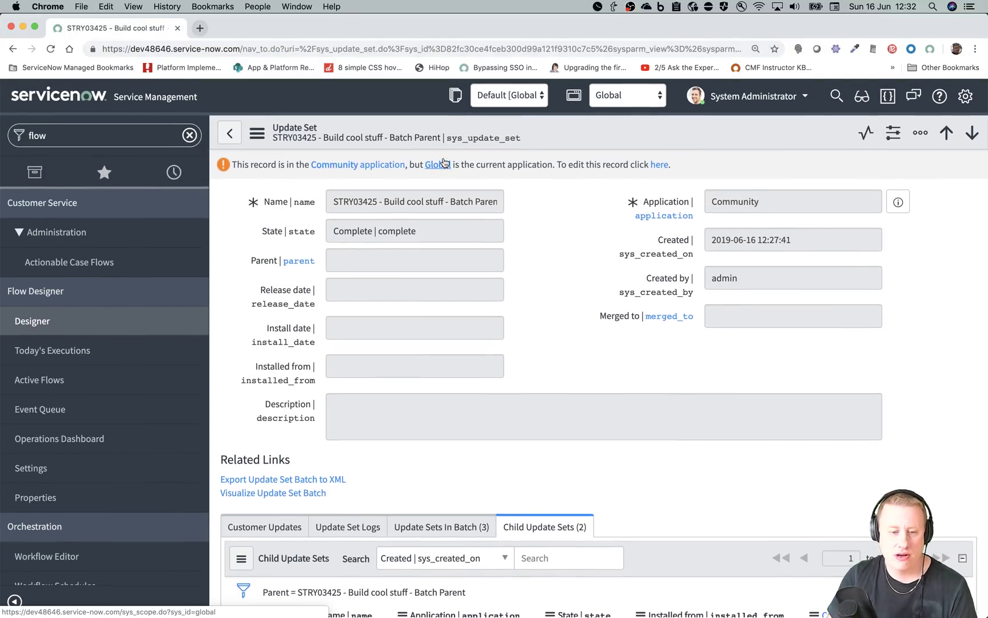
scroll(618, 571, down, 5)
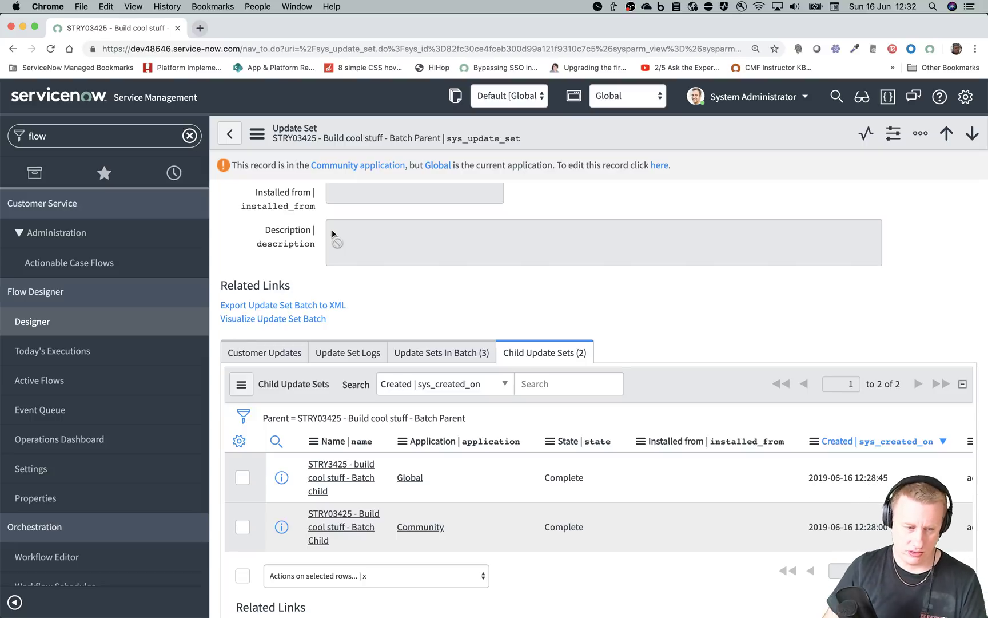
scroll(562, 277, up, 5)
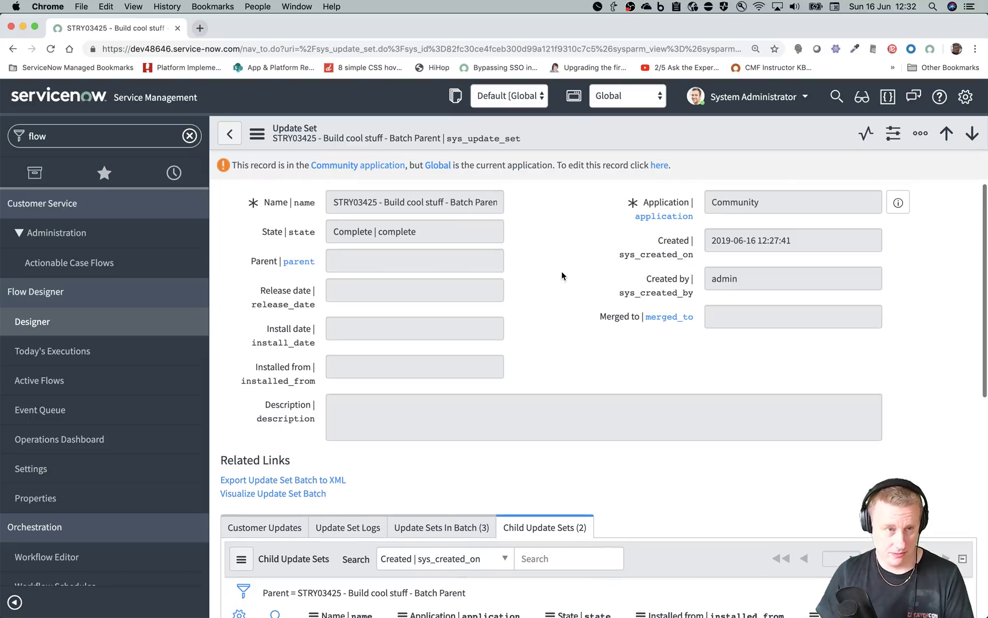
Make "Episode 21 - first update set" the current update set, then open its record and inspect its customer updates.
click(515, 102)
click(523, 108)
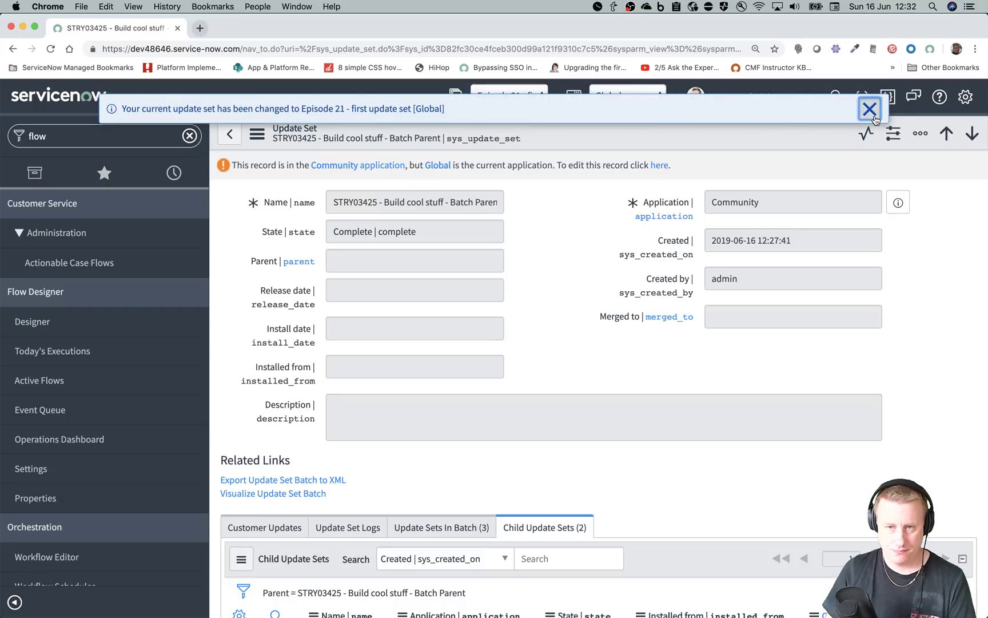
click(870, 109)
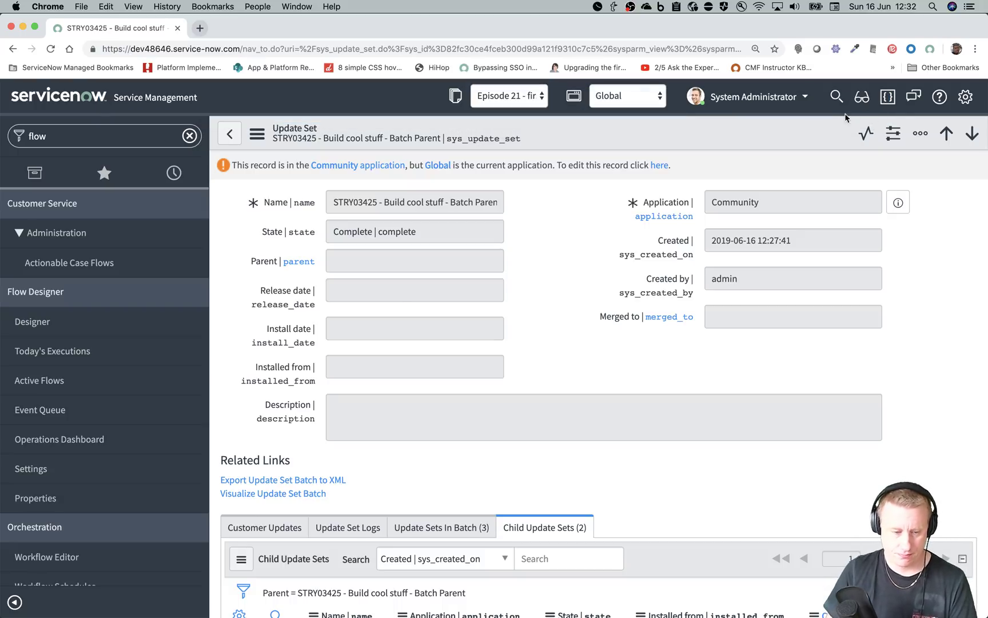
click(455, 96)
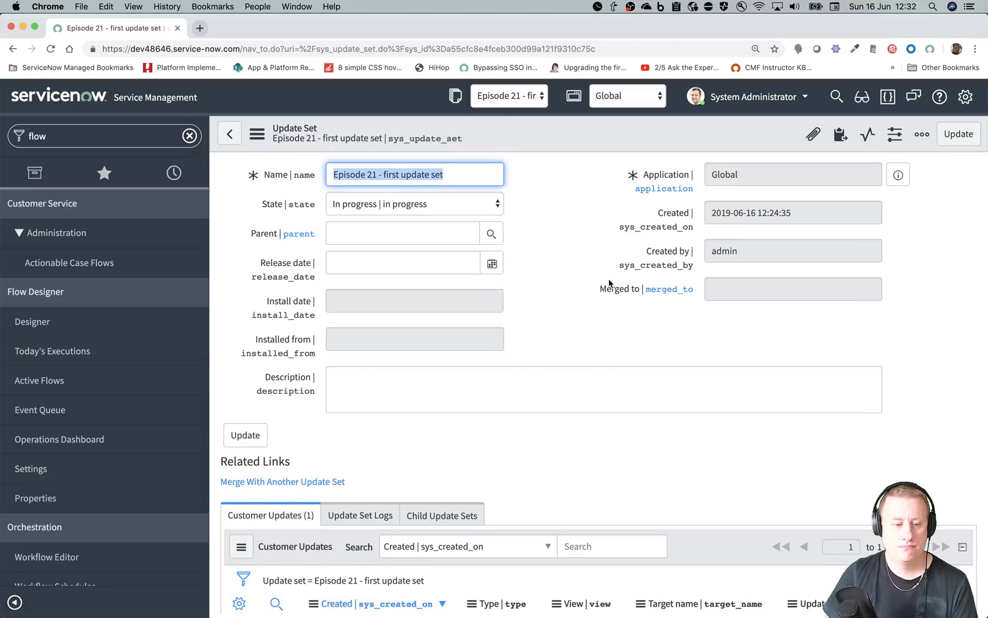
scroll(606, 286, down, 8)
scroll(490, 198, up, 2)
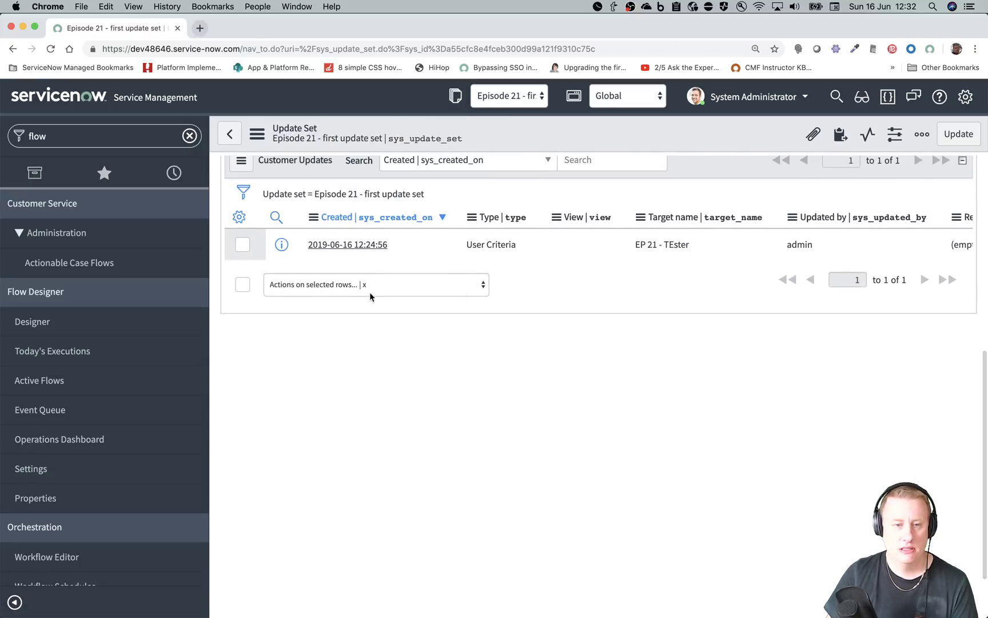
scroll(538, 236, up, 6)
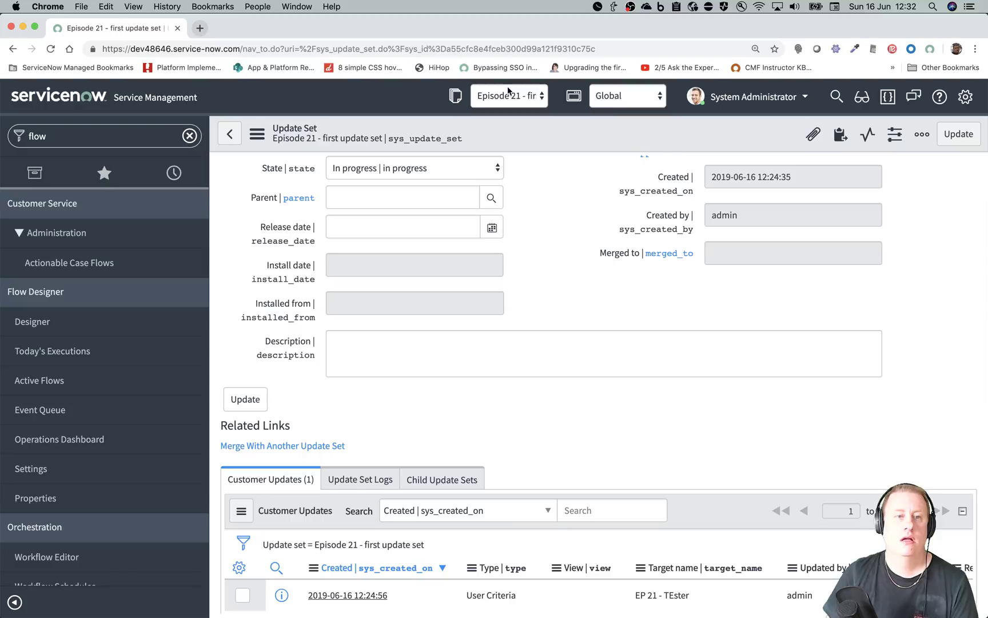
Switch the current update set to Default [Global] and open the "EP 21 - TEster" user criteria from the navigation history.
click(509, 92)
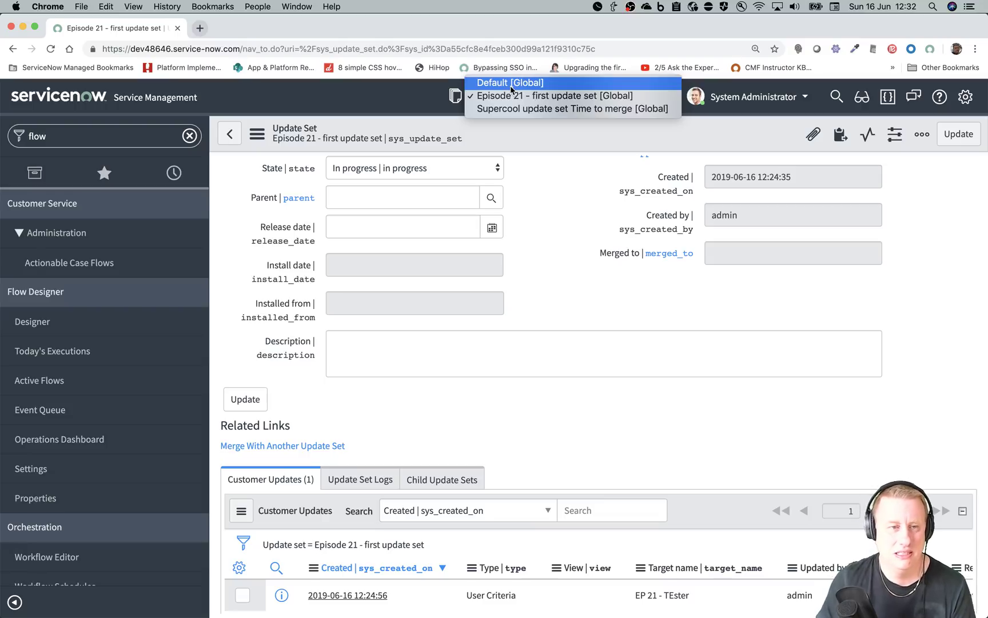
click(511, 84)
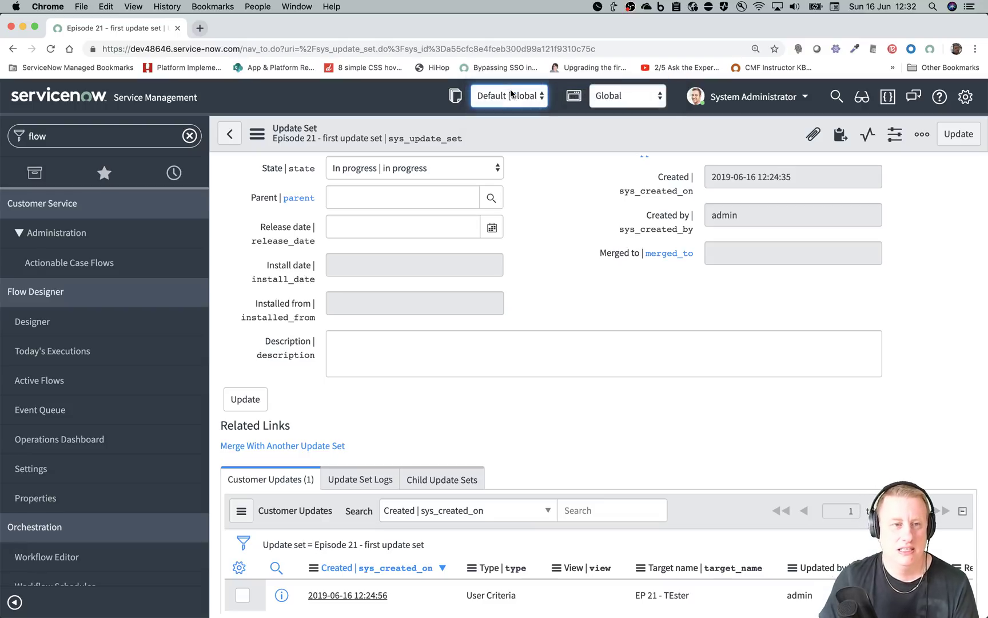
click(84, 142)
click(166, 171)
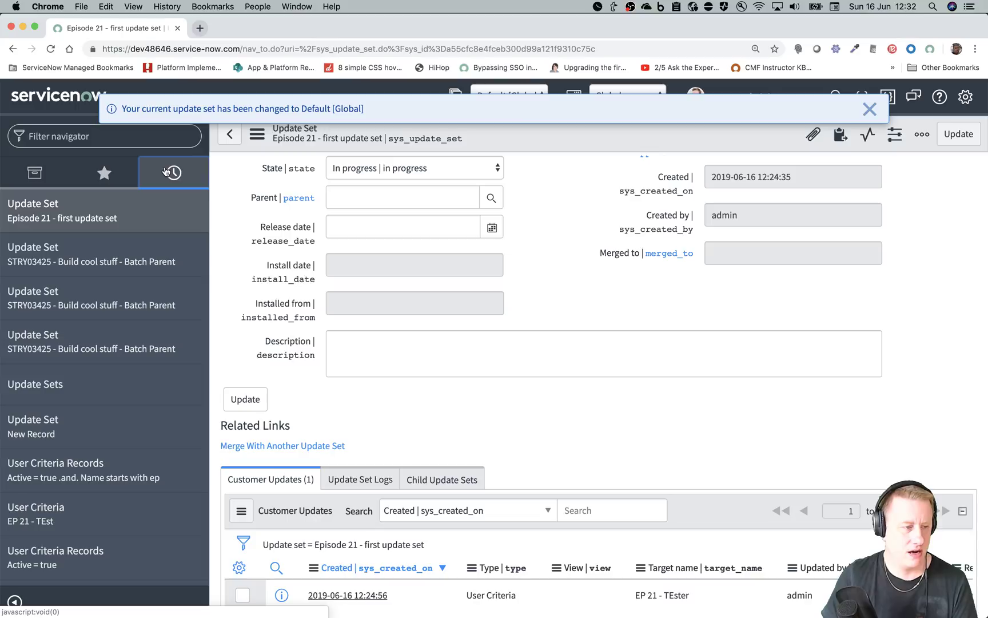
scroll(115, 274, down, 2)
click(68, 404)
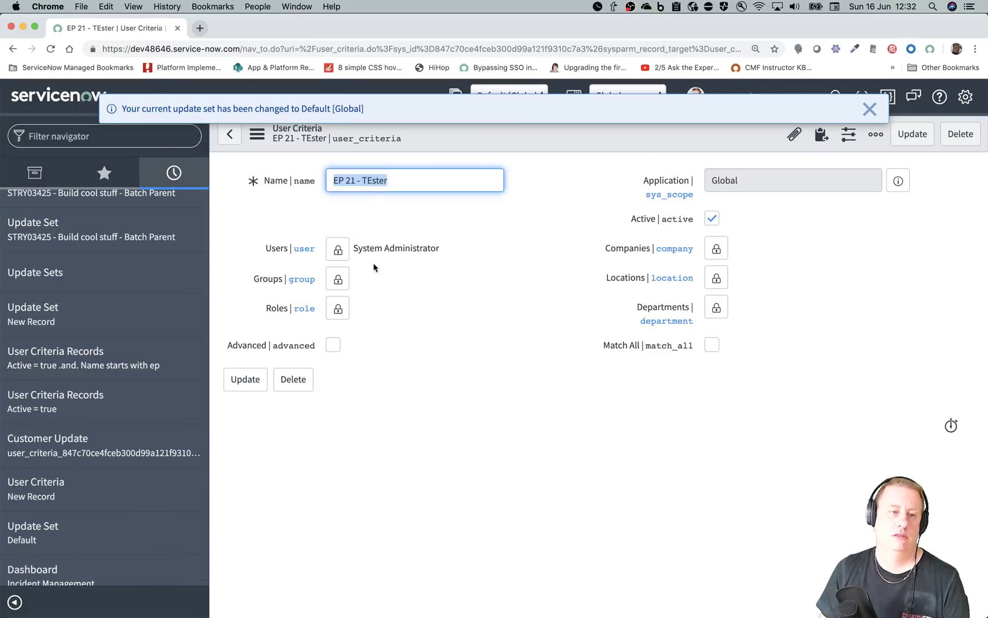
Rename the user criteria to "EP 21 - TEster dfdsfds" and save the record without leaving it.
click(418, 183)
text(dfdsfds)
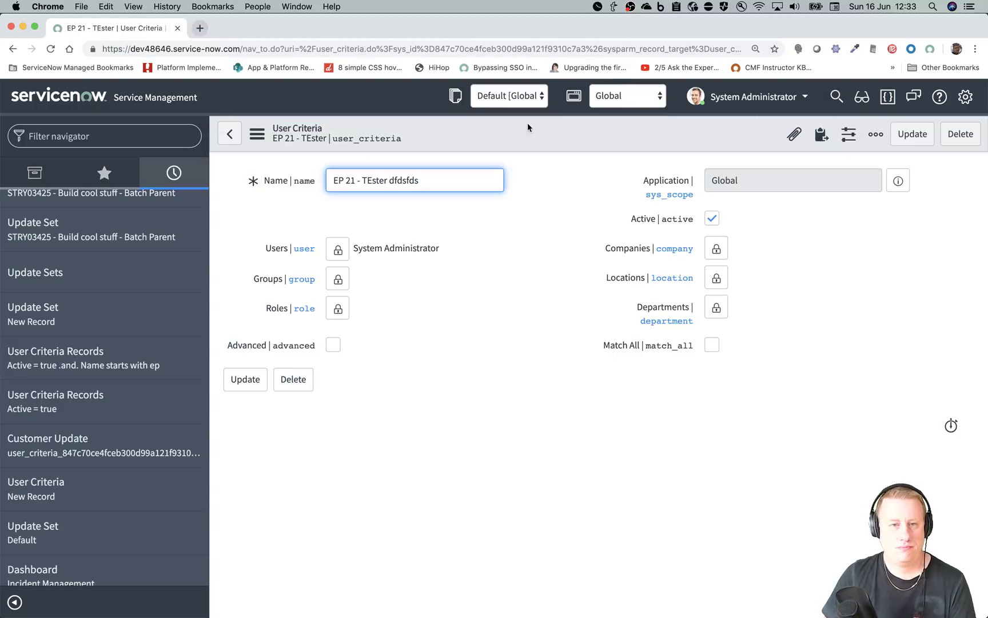
right_click(540, 136)
click(563, 144)
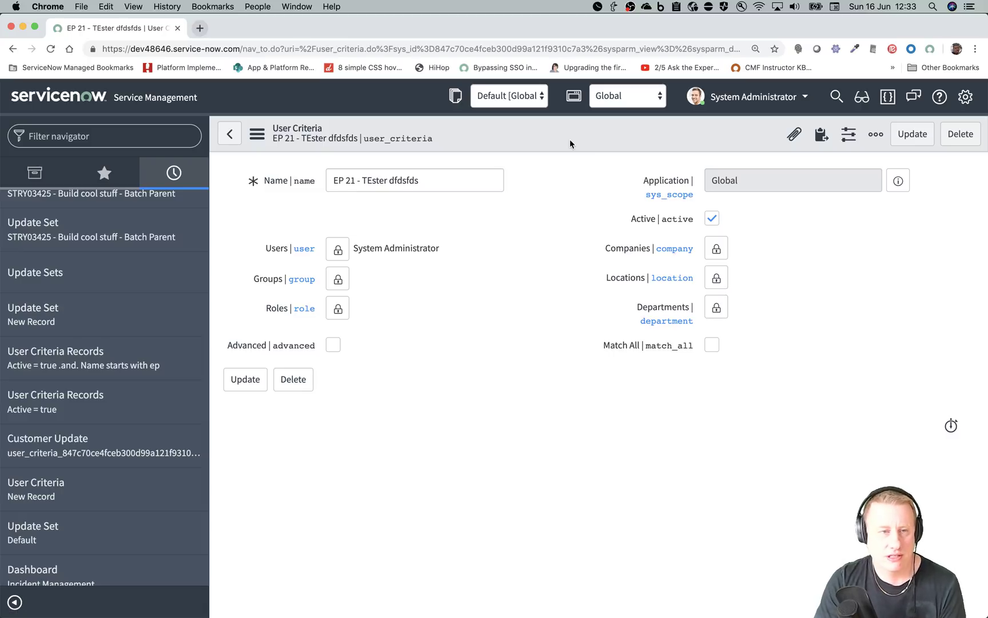
Open the current Default update set and examine the customer update captured for the "EP 21 - TEster dfdsfds" user criteria.
click(463, 100)
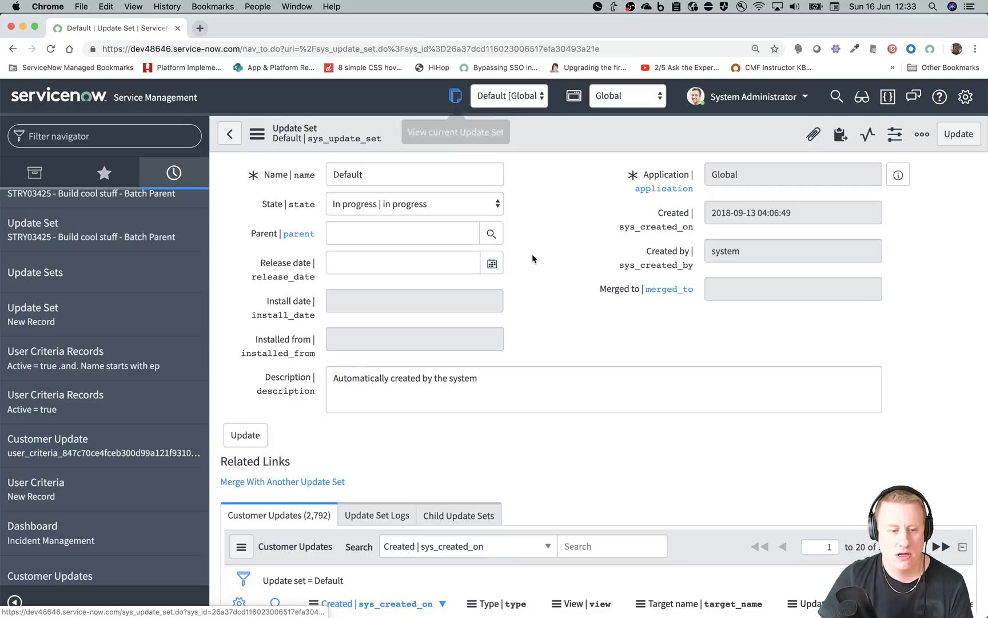
scroll(532, 253, down, 3)
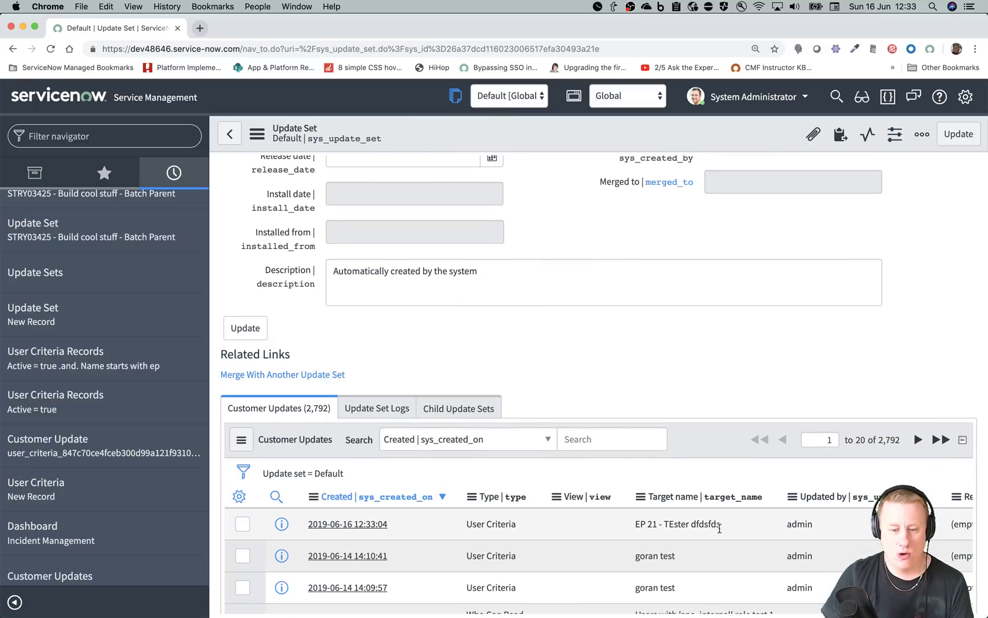
drag(721, 524, 635, 524)
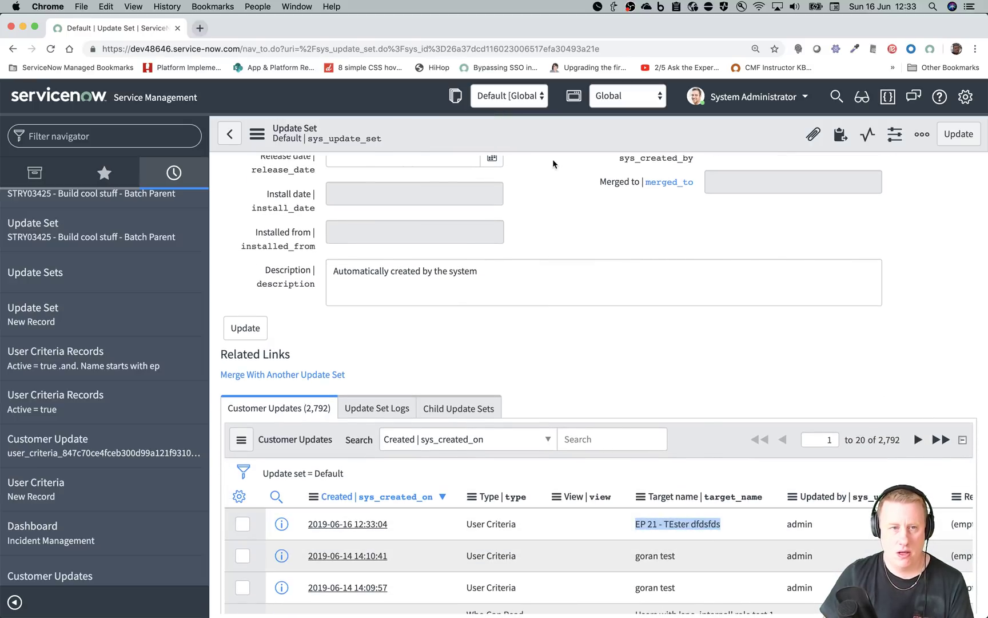
Switch the current update set back to "Episode 21 - first update set" and examine the target name and action of its customer update.
click(522, 102)
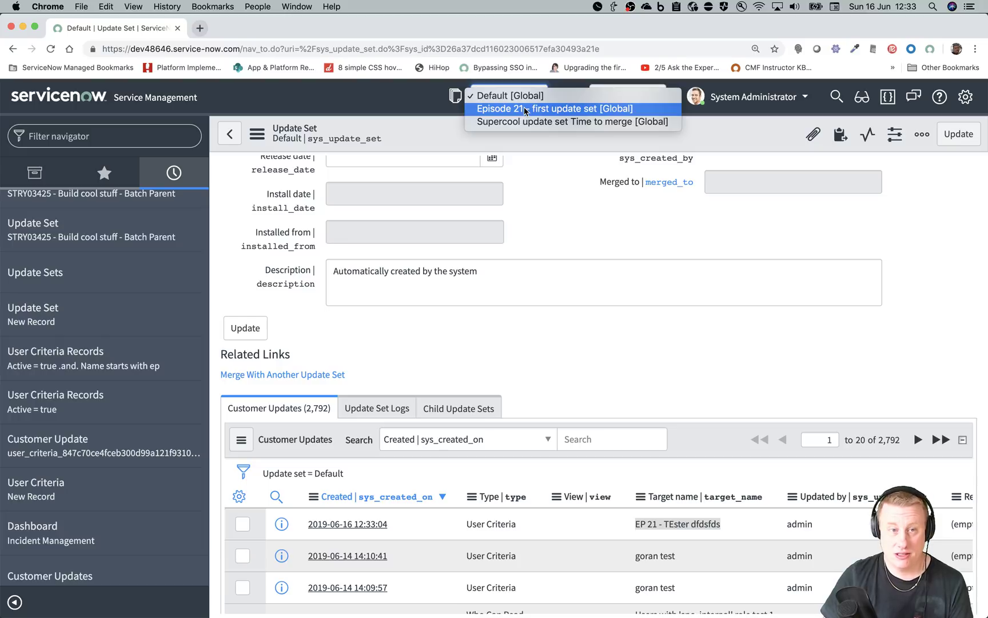
click(524, 108)
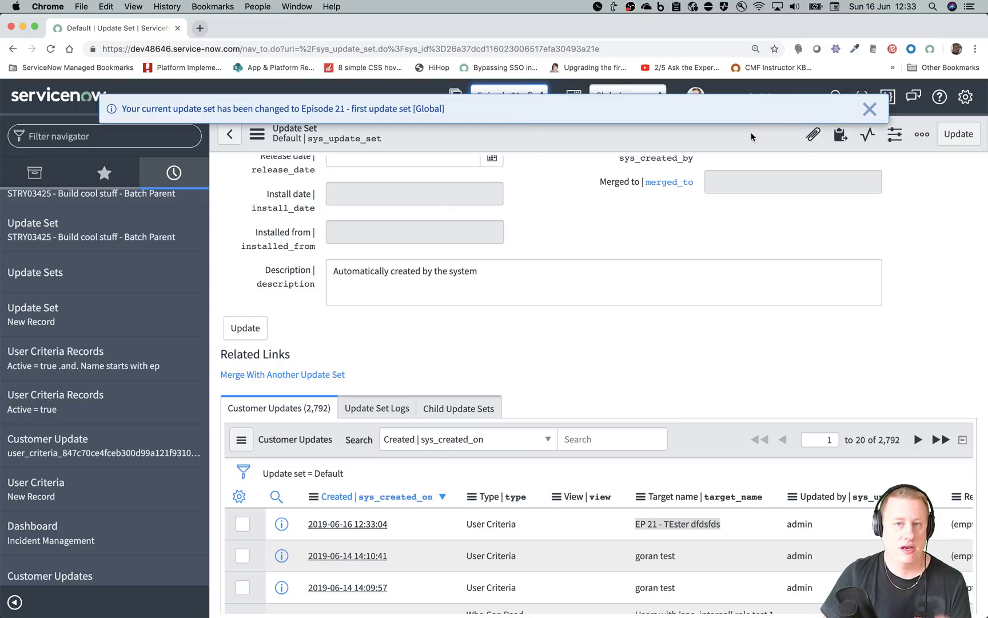
click(868, 109)
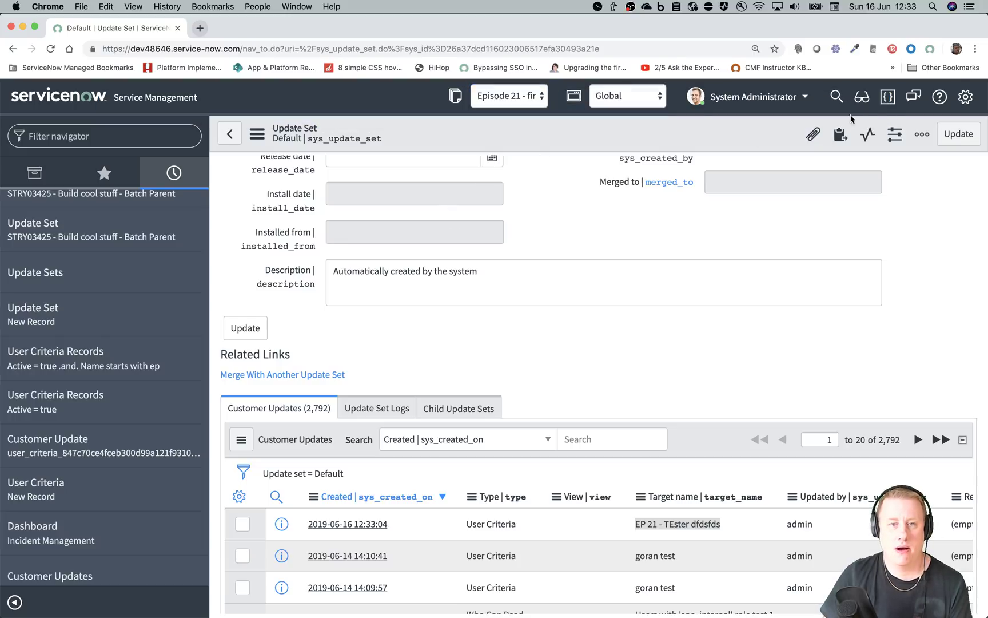
click(455, 96)
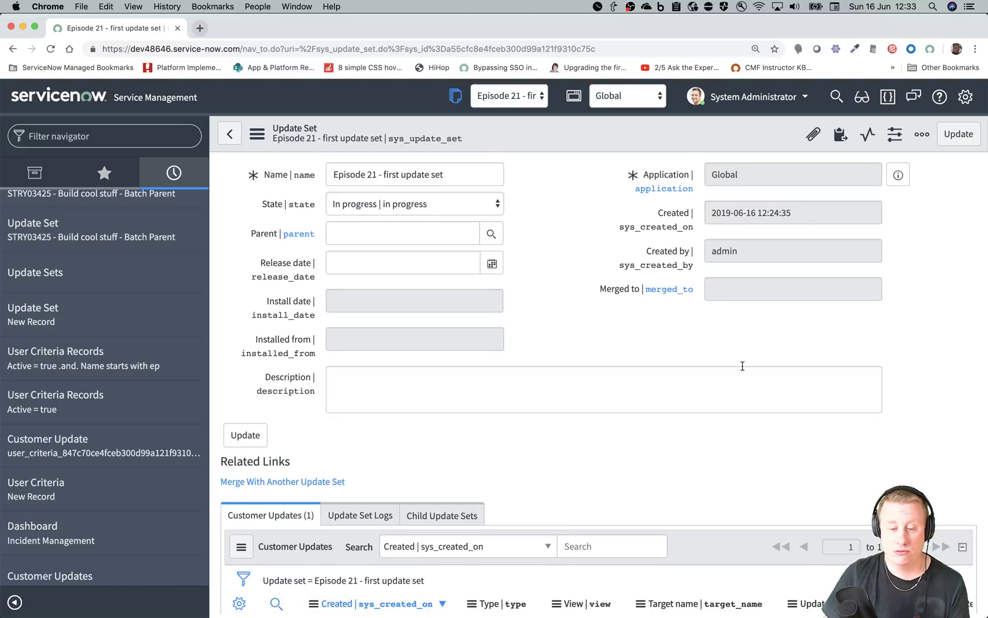
scroll(743, 368, down, 5)
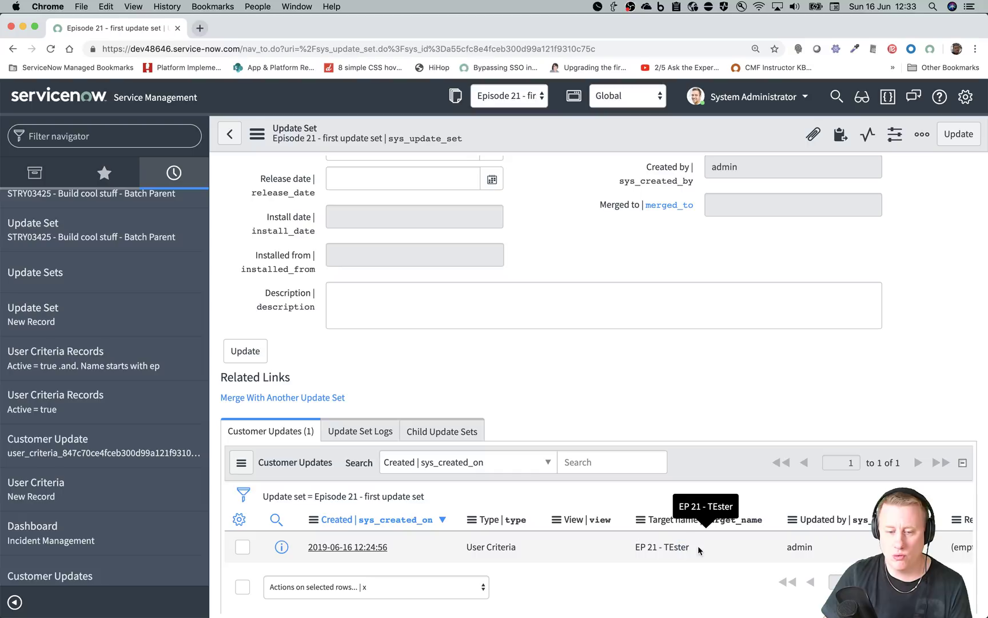
drag(707, 548, 574, 545)
scroll(857, 542, down, 2)
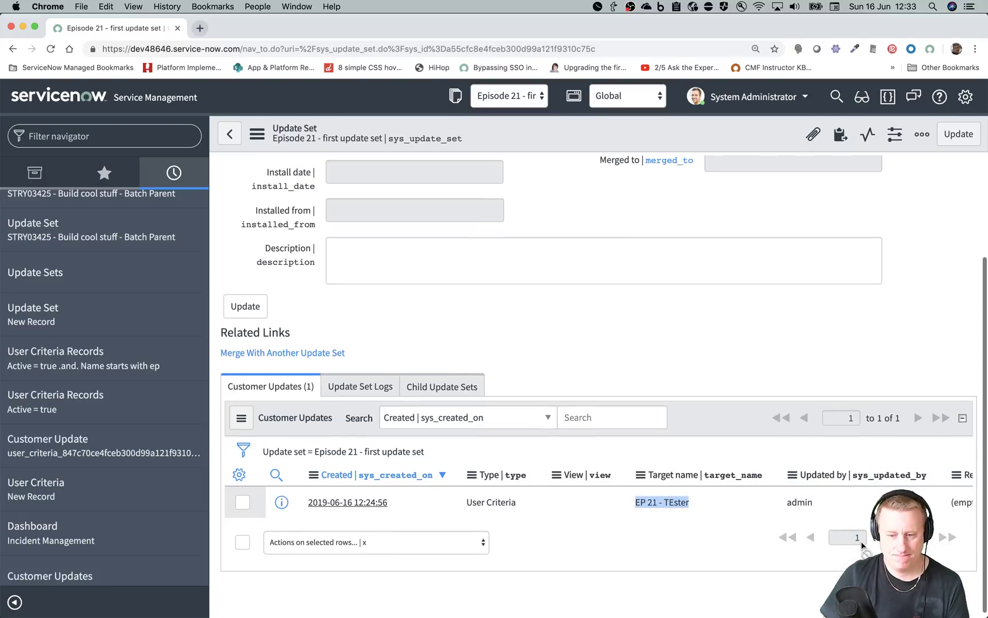
scroll(857, 542, right, 5)
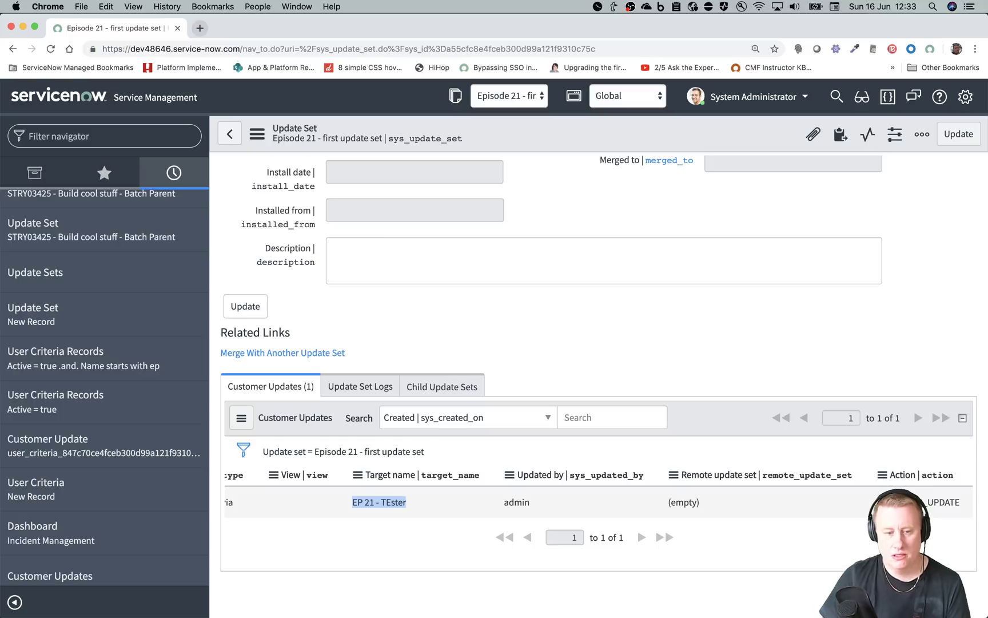
scroll(786, 487, left, 5)
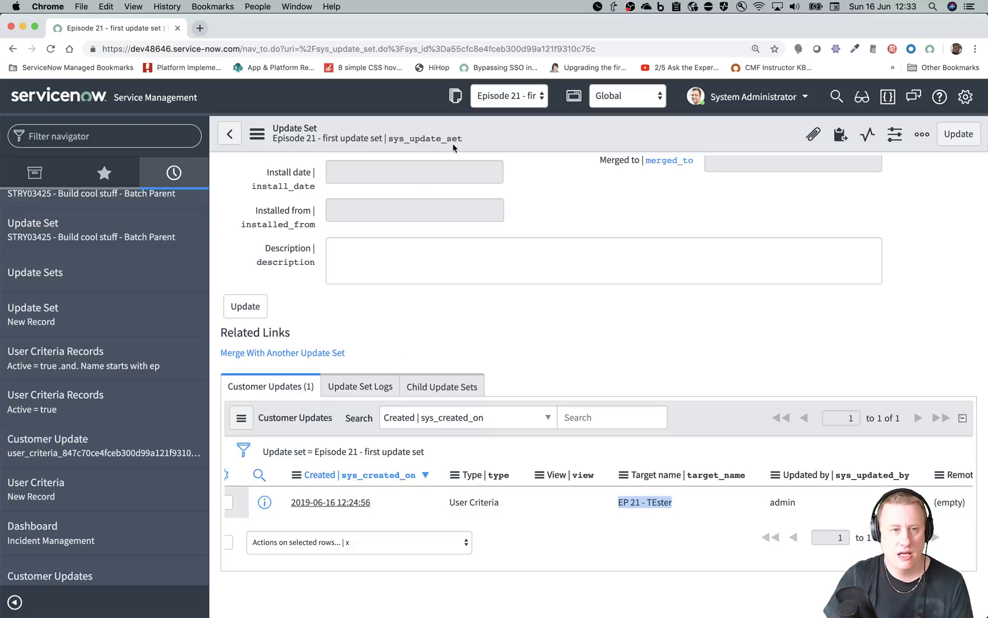
Make Default [Global] the current update set, open its record, and look through its customer updates.
click(482, 97)
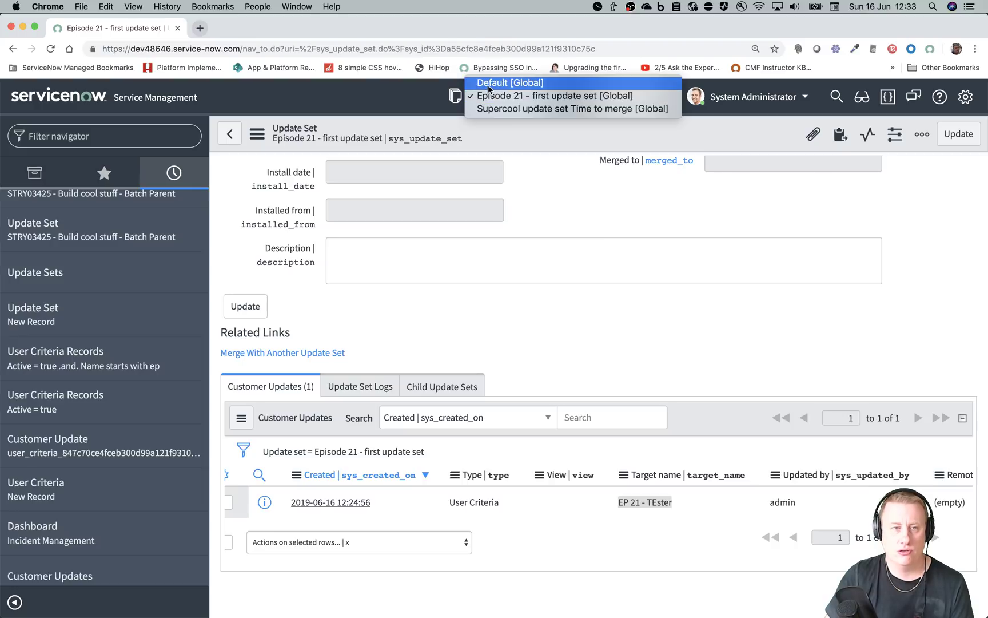
click(489, 86)
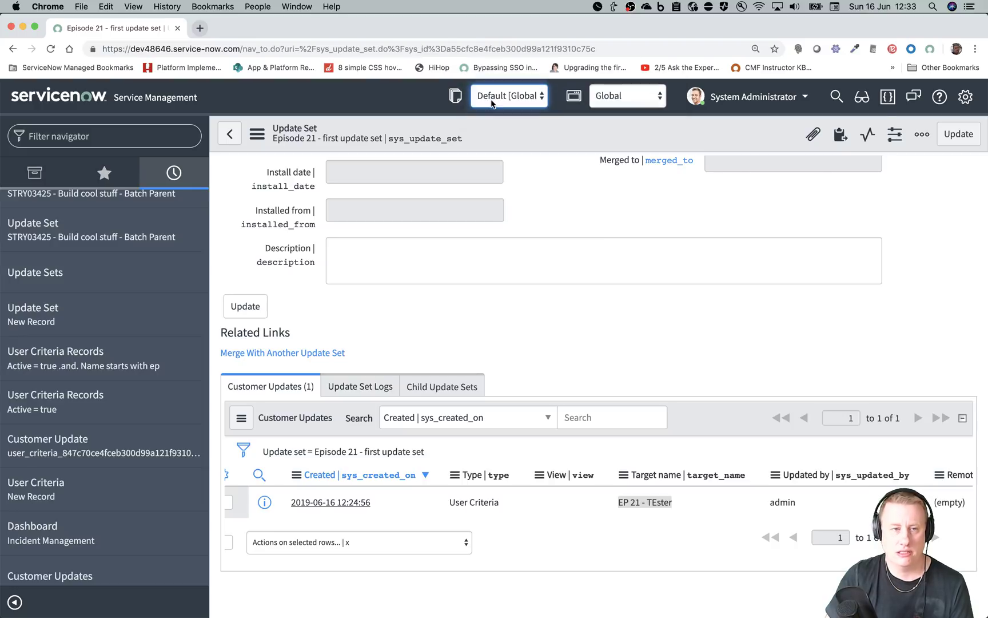
click(455, 94)
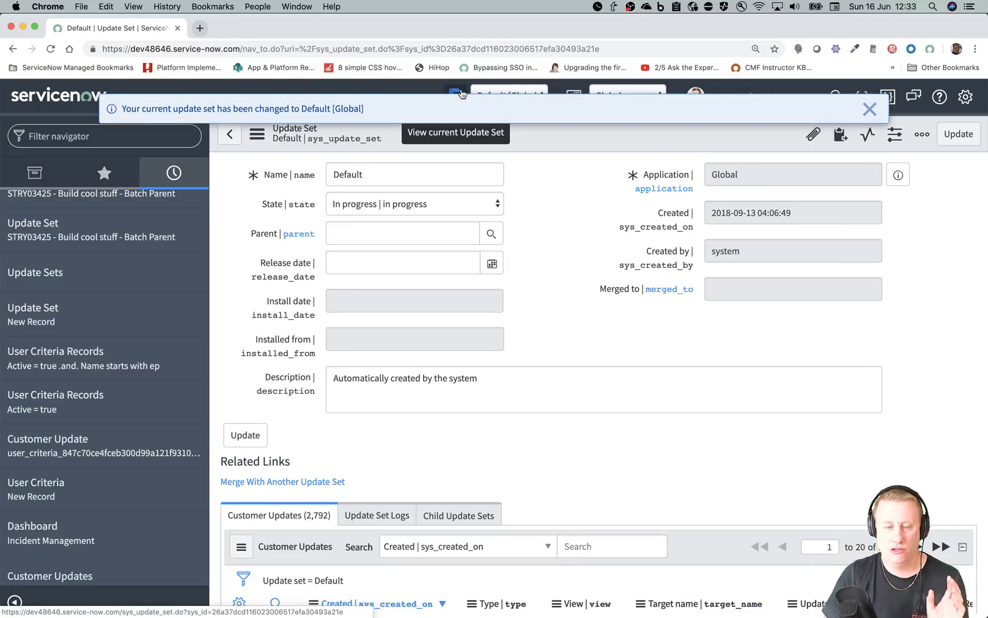
click(880, 116)
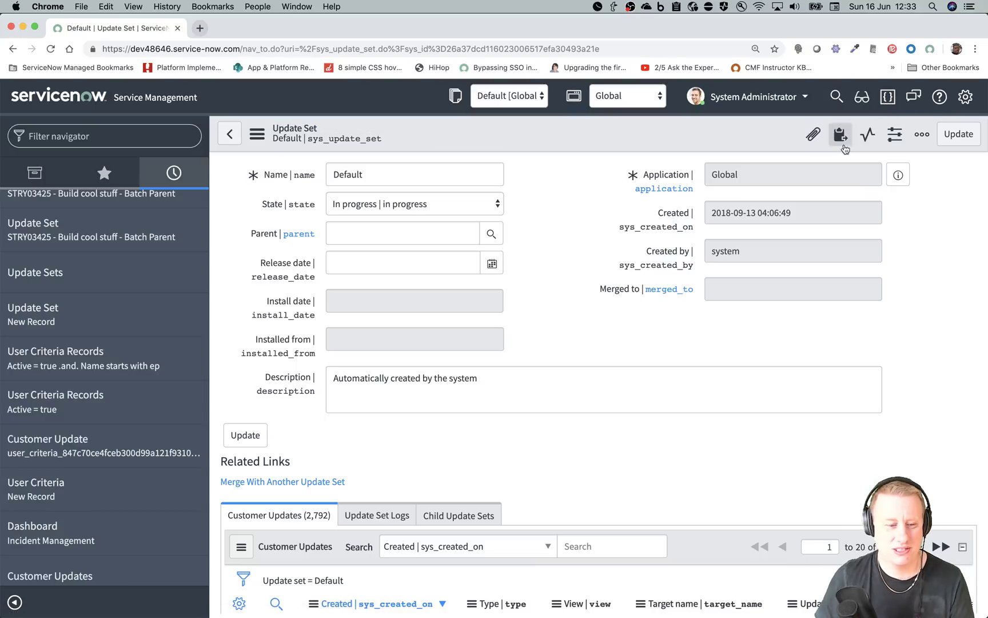
scroll(767, 251, down, 7)
scroll(673, 286, up, 1)
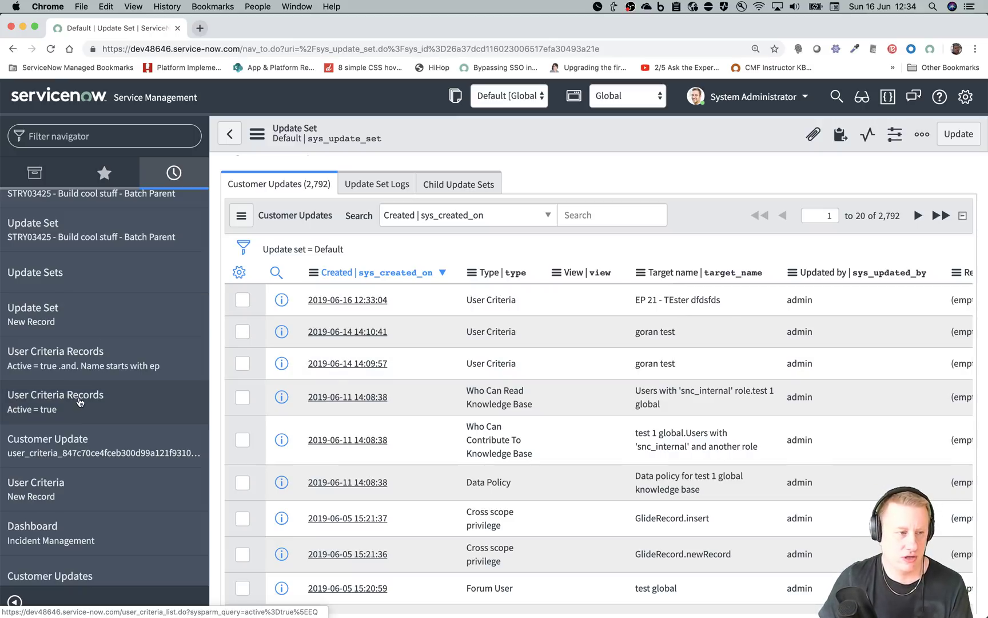
Select "Episode 21 - first update set" as the current update set and open its record from the history.
click(492, 109)
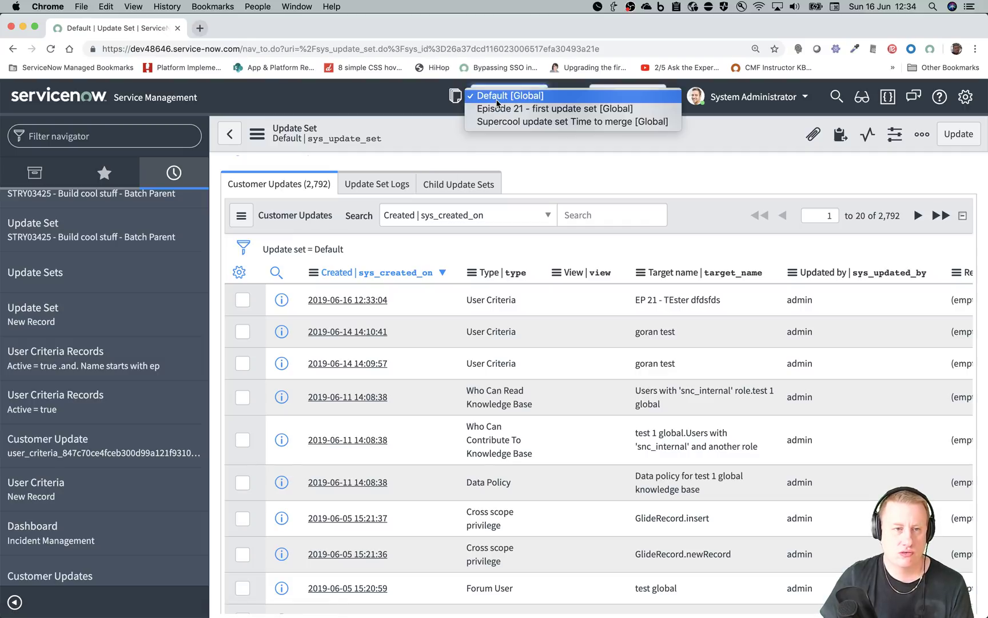
click(507, 111)
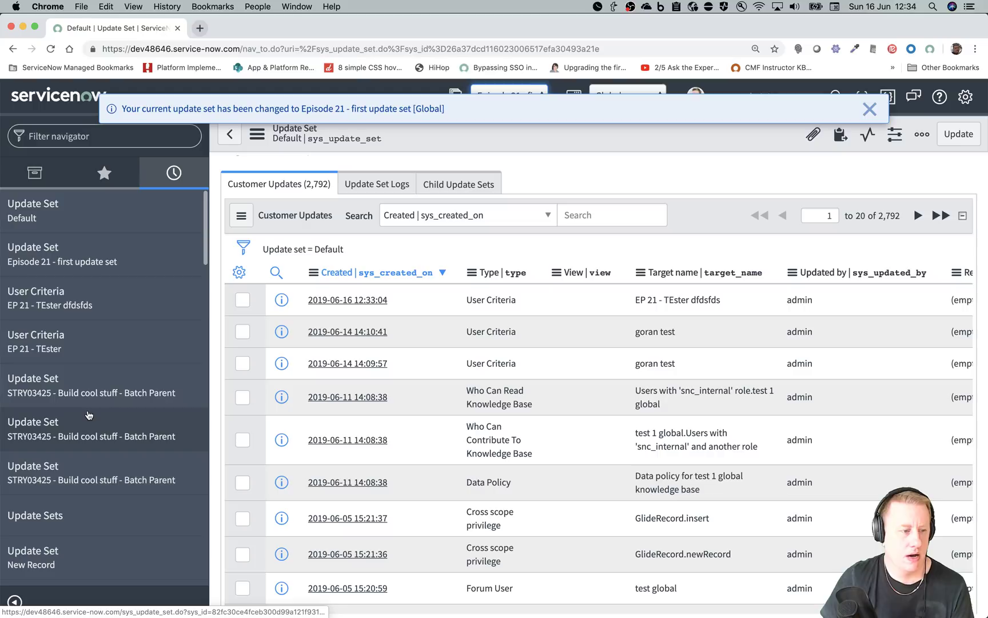
click(87, 261)
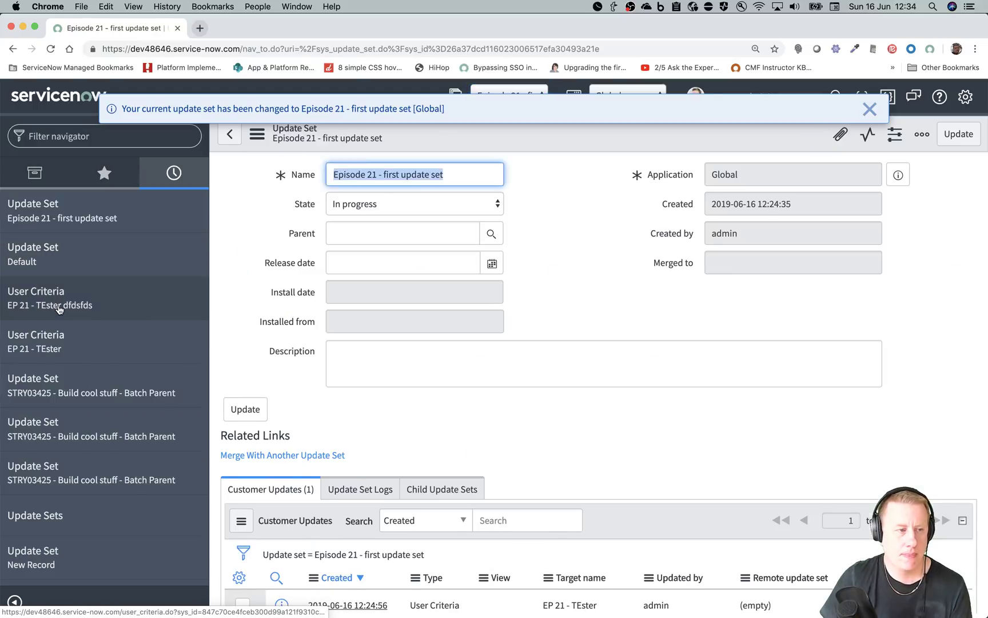
Make Default [Global] the current update set and open its record, discarding the unsaved name edit in the "EP 21 - TEster dfdsfds" user criteria.
click(74, 299)
click(455, 177)
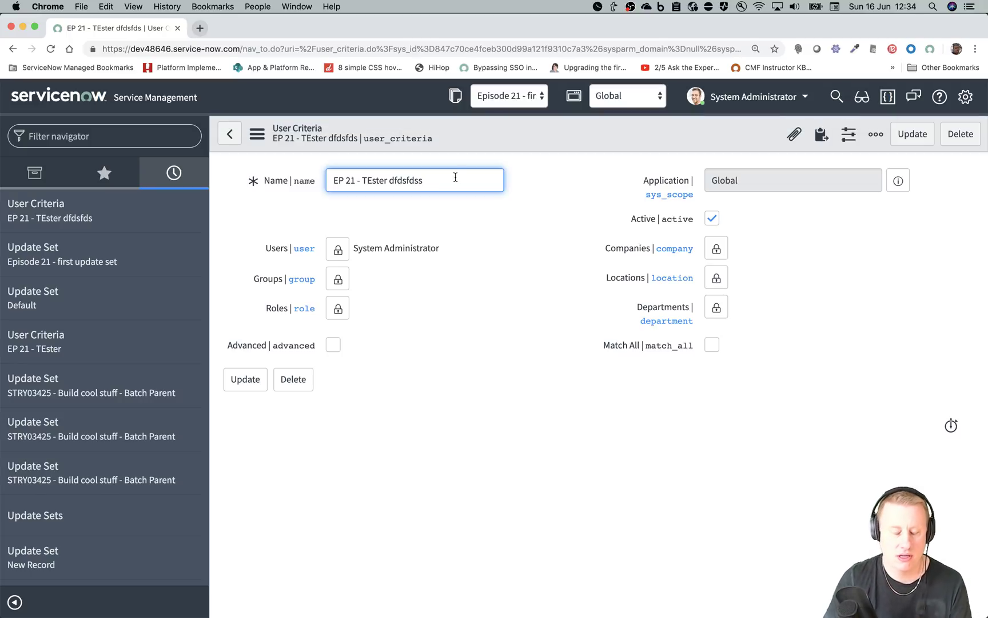
click(513, 103)
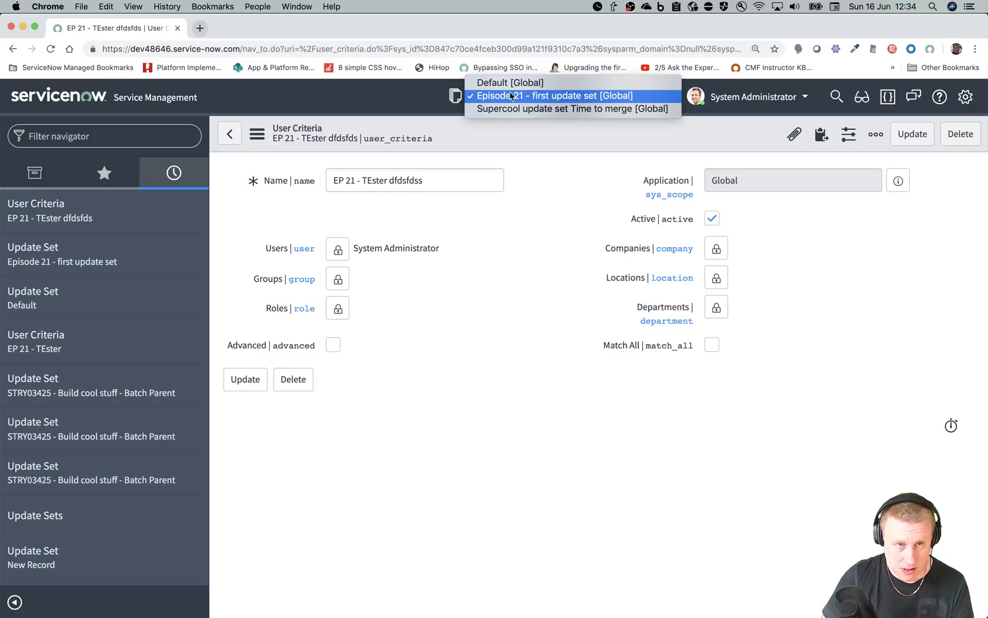
click(510, 83)
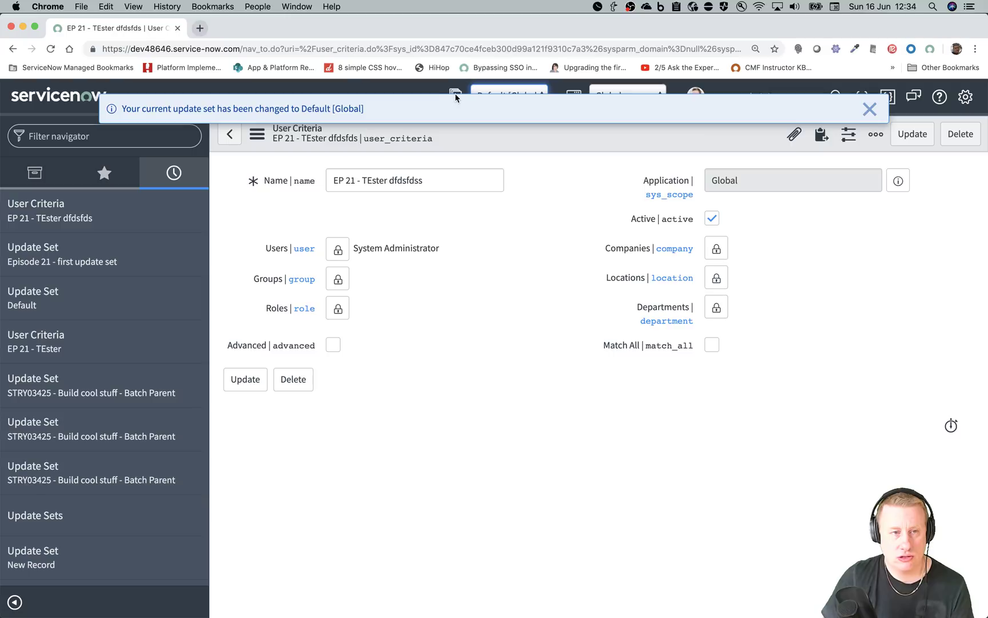
click(457, 92)
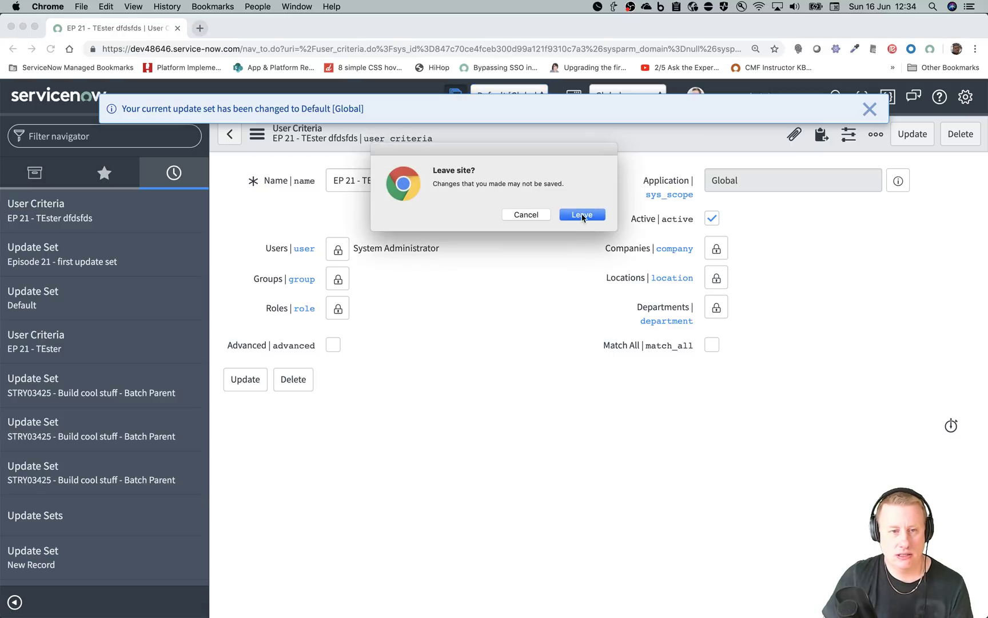
click(583, 216)
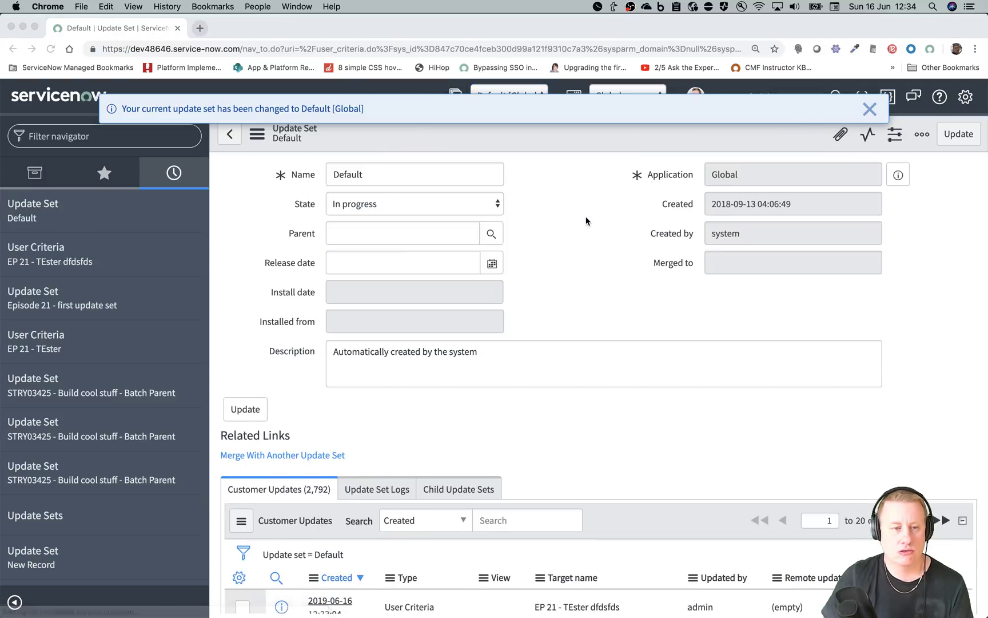
Open the customer update for the "EP 21 - TEster dfdsfds" user criteria from the Default update set and examine its payload and update set.
scroll(593, 348, down, 1)
scroll(595, 350, down, 2)
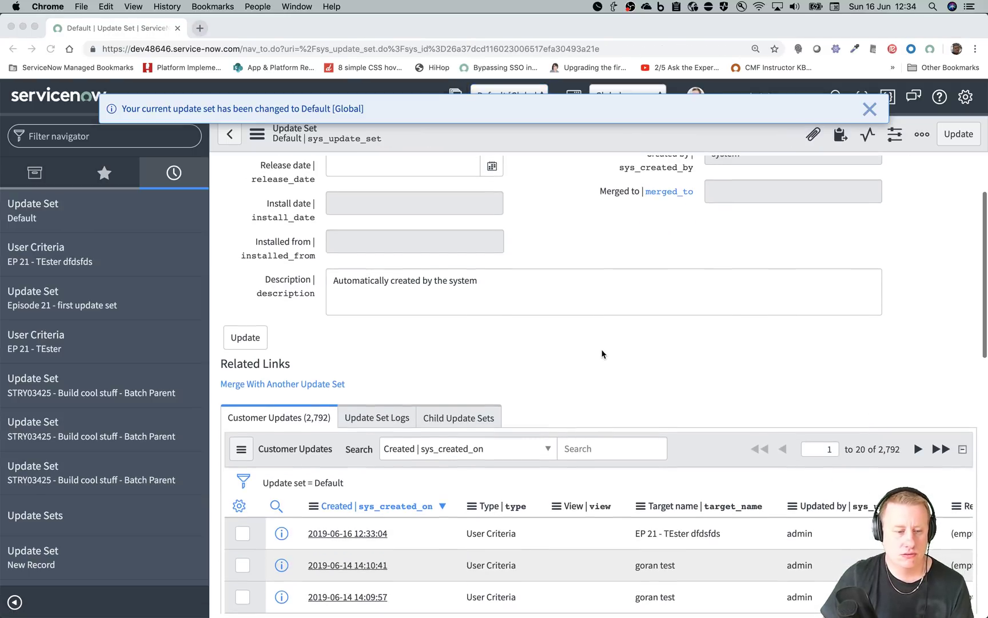
click(386, 531)
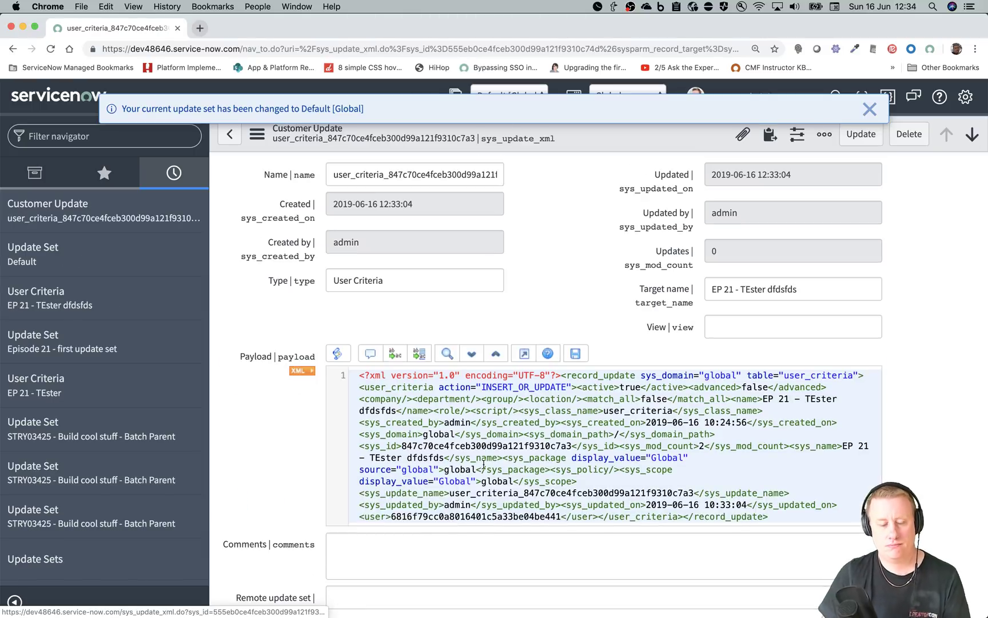
scroll(484, 463, down, 4)
click(294, 458)
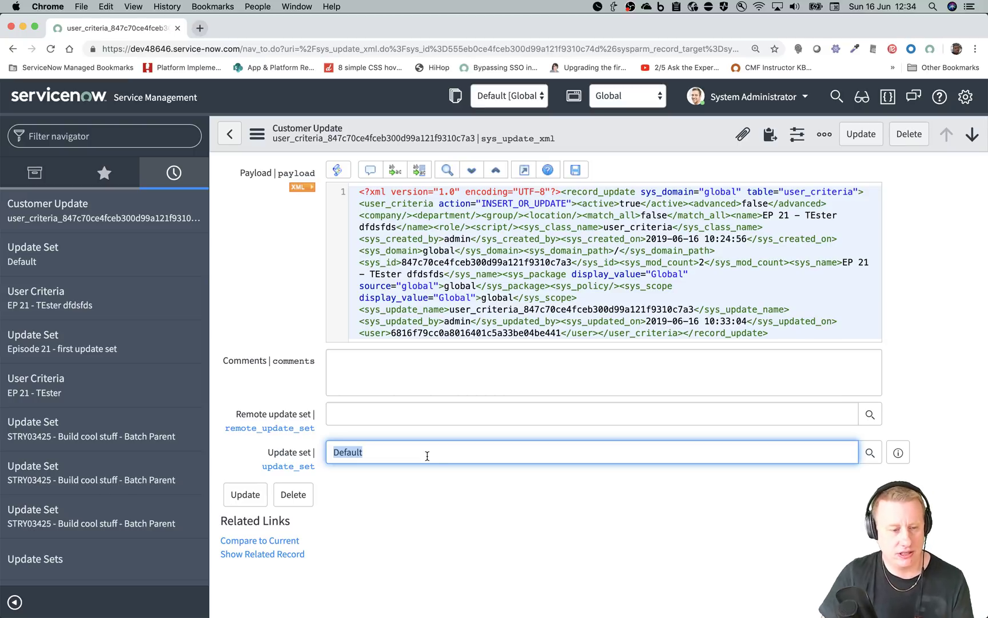
text(**)
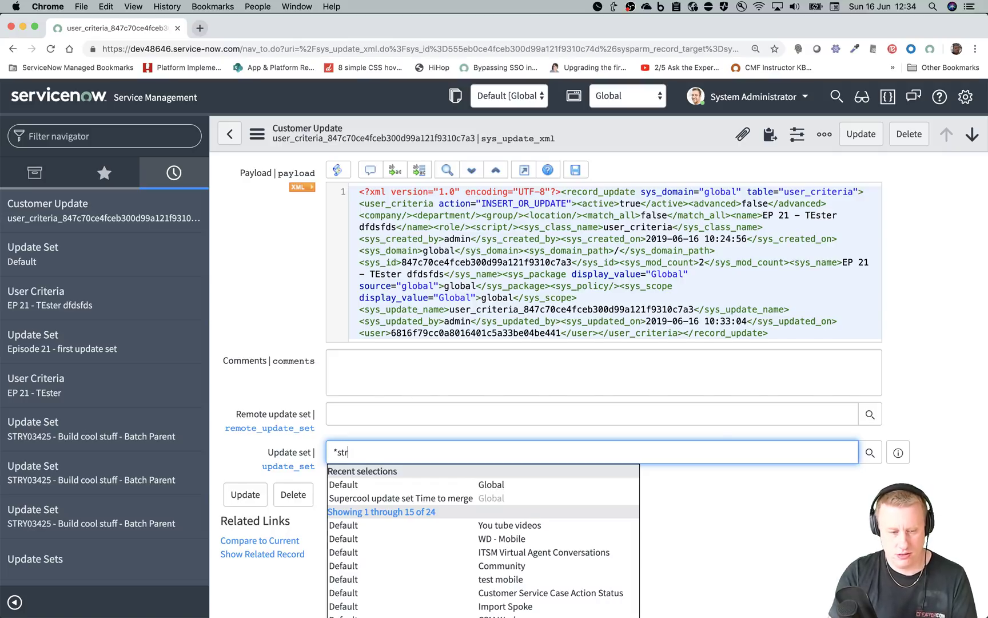
key(Down)
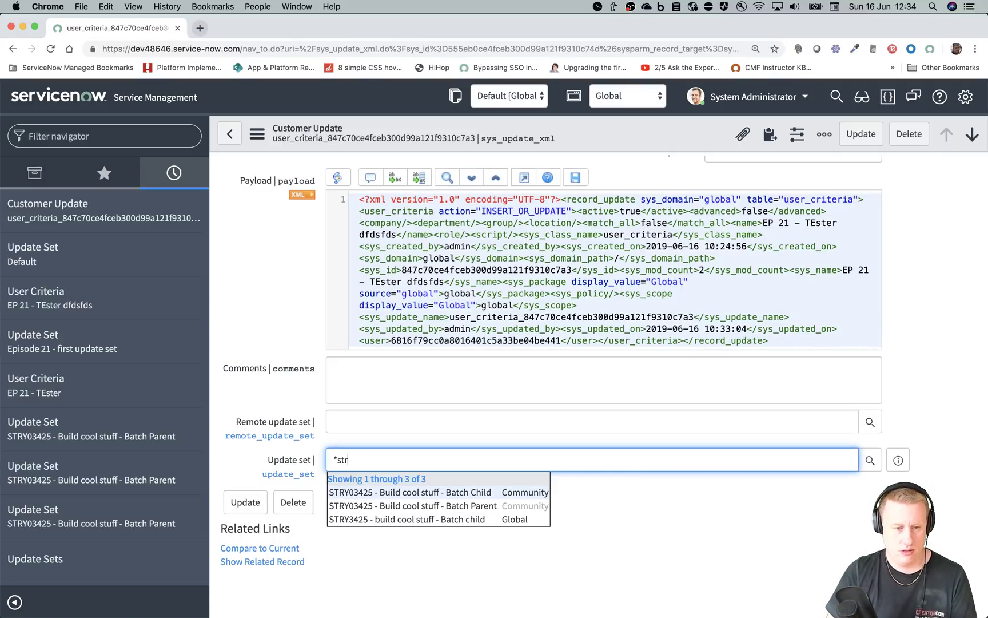
key(BackSpace)
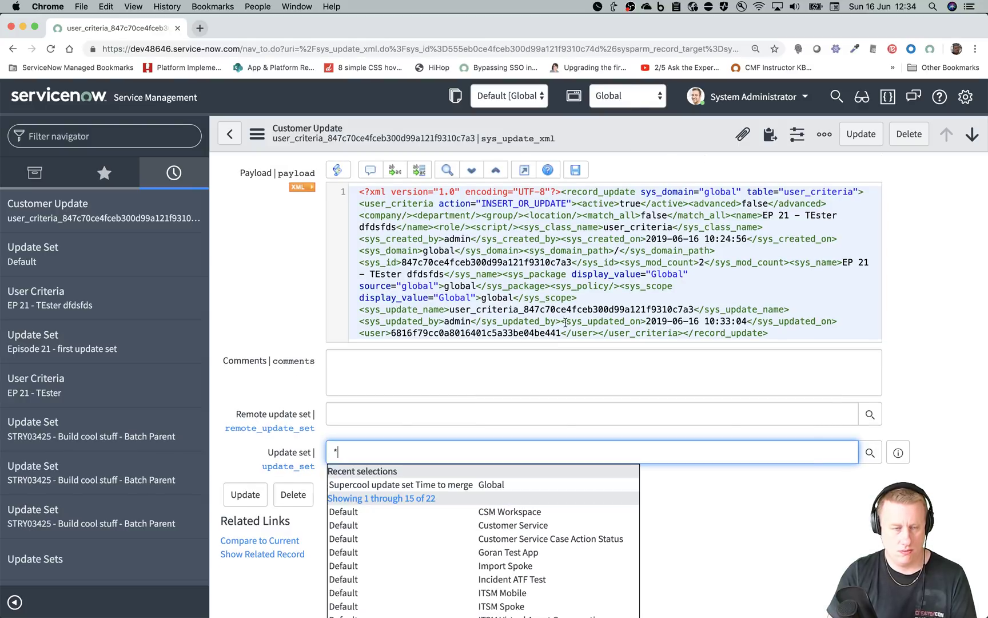
Move the customer update to "Episode 21 - first update set" and save the change.
click(539, 98)
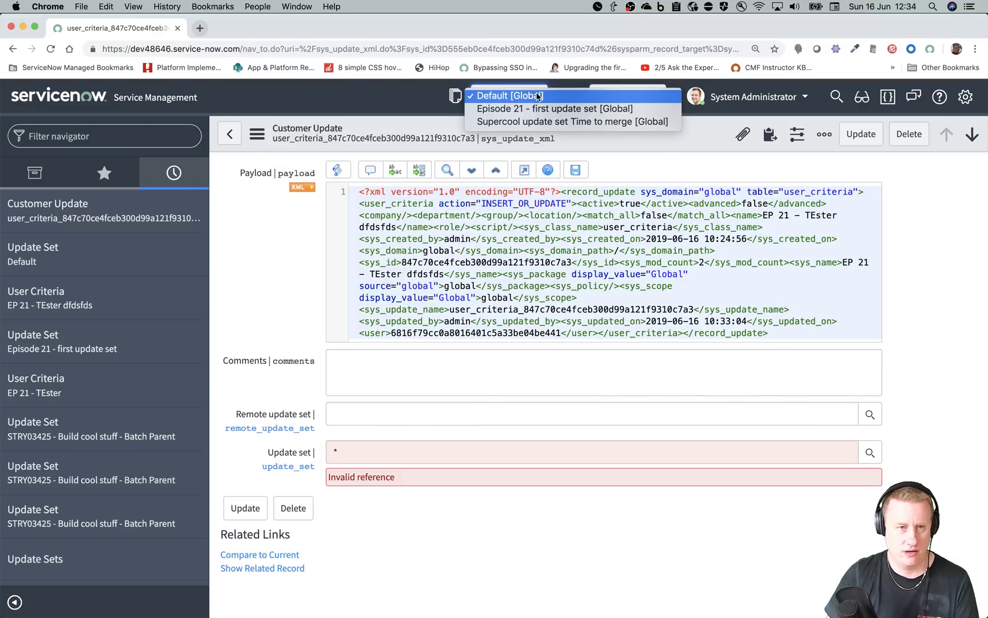
click(422, 112)
click(367, 450)
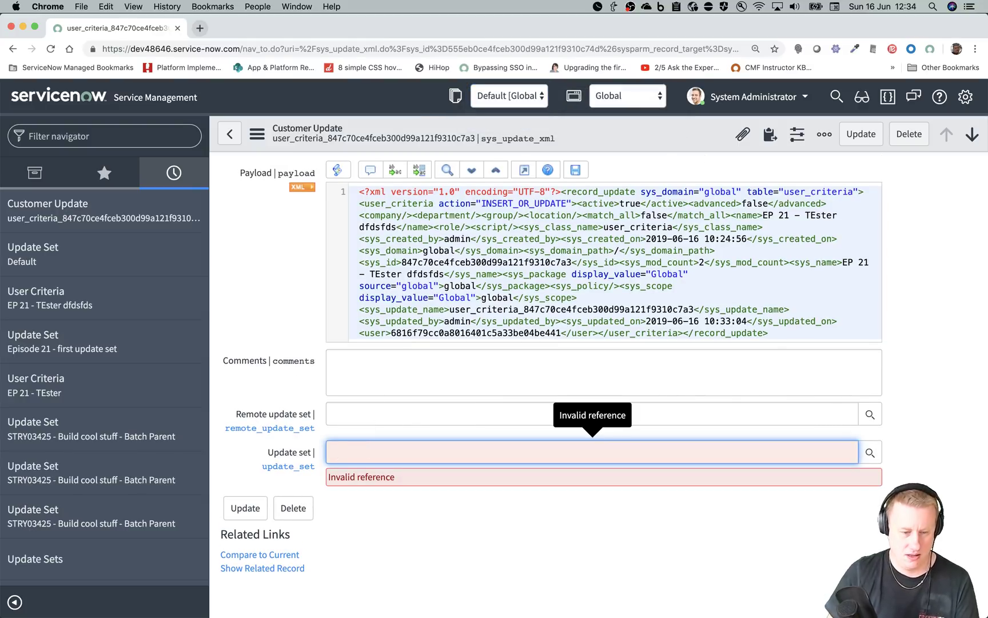
text(ep)
key(Return)
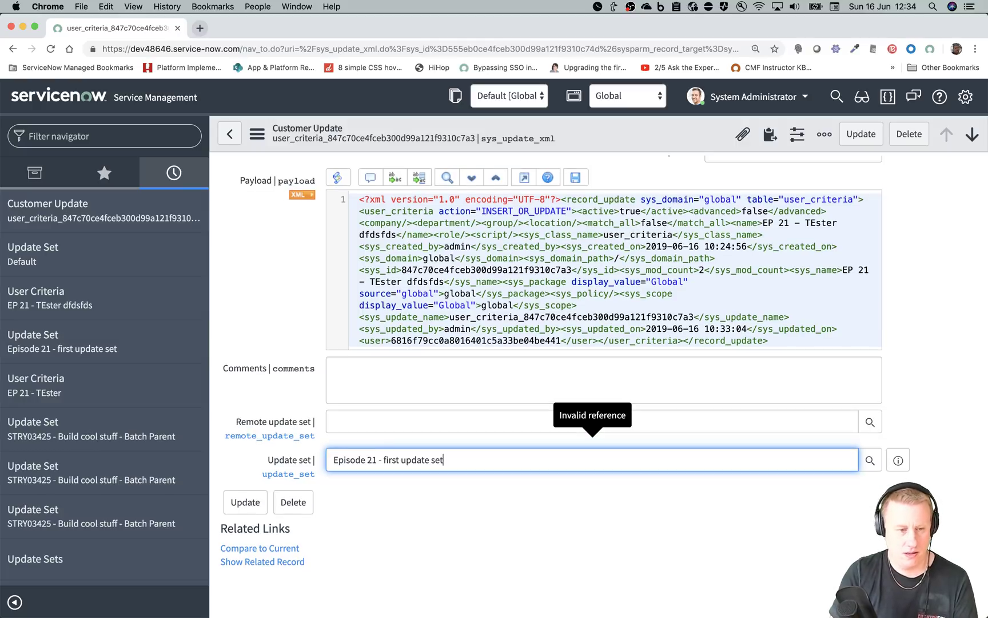
click(247, 502)
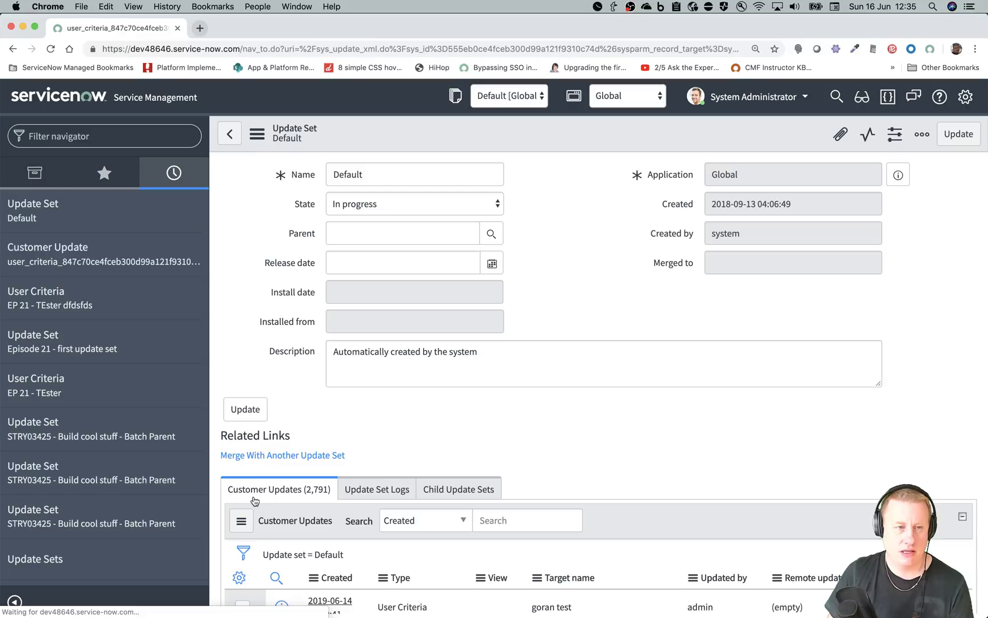
Check the Default set's customer updates, make "Episode 21 - first update set" the current update set, and open its record.
scroll(370, 451, down, 5)
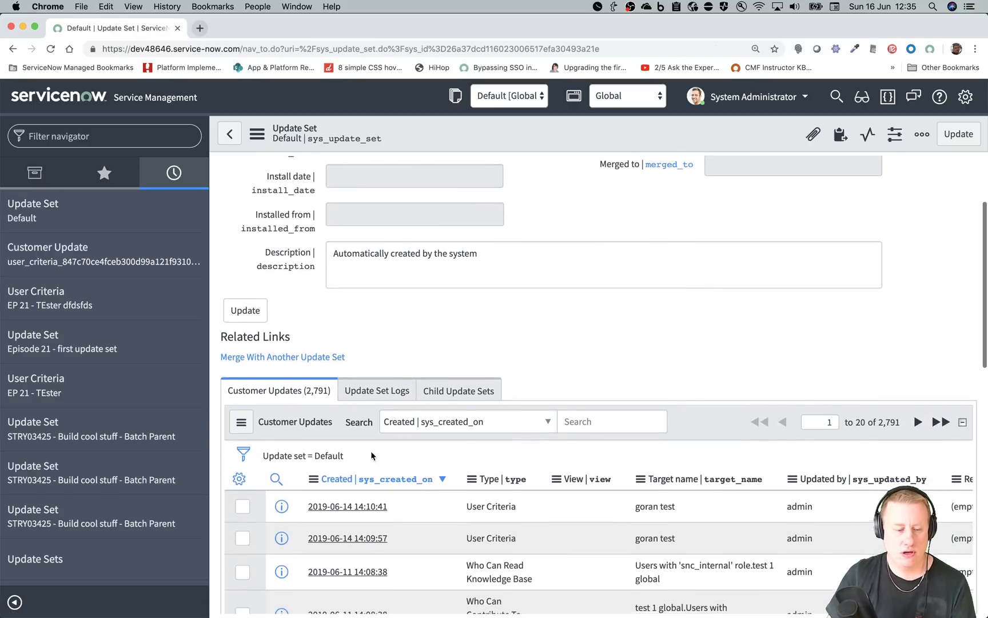
scroll(446, 457, up, 3)
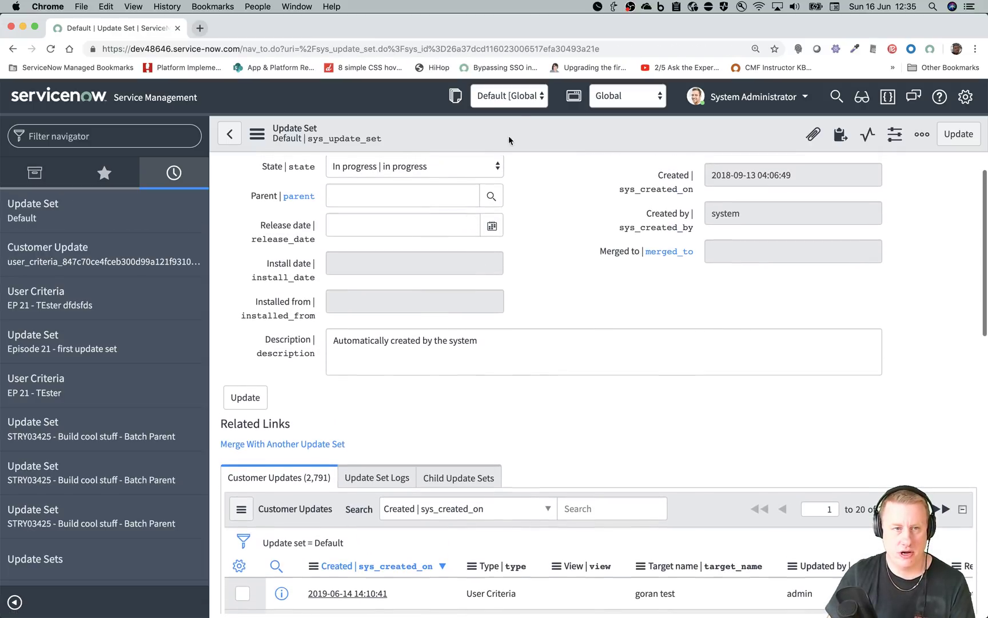
click(511, 102)
click(510, 113)
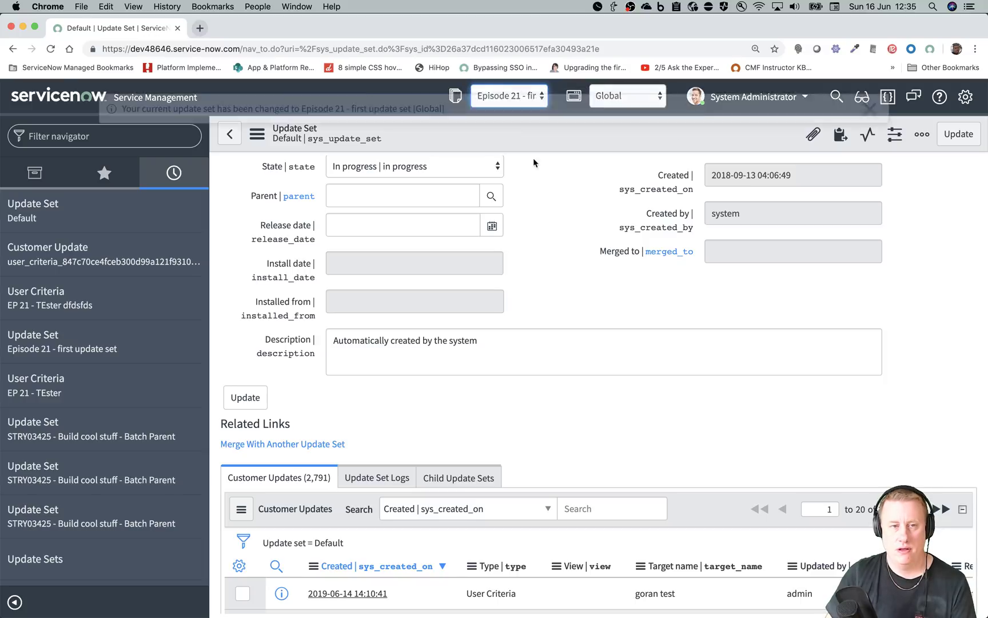
click(461, 95)
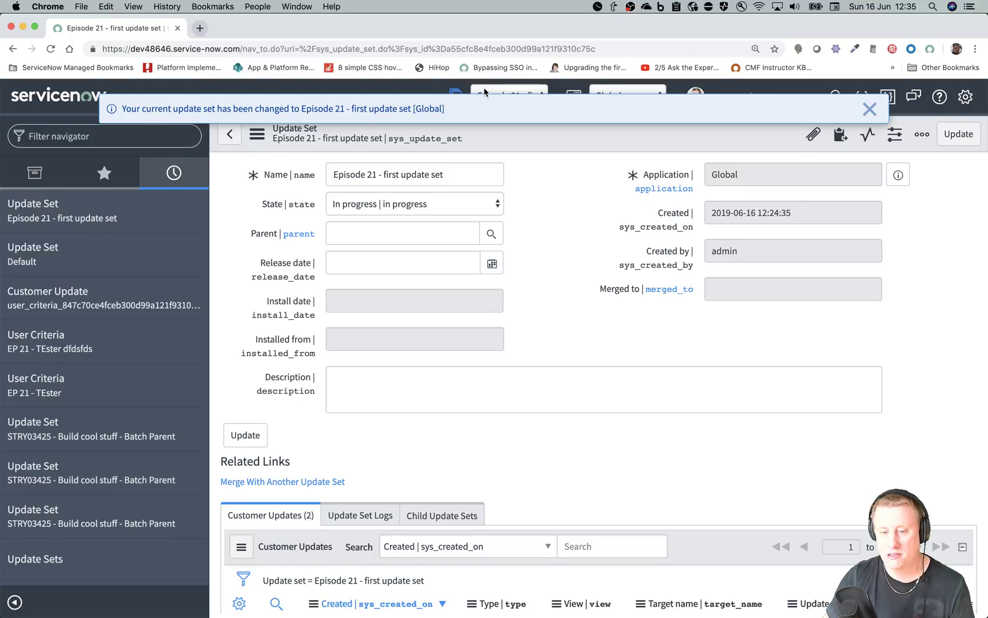
Examine the target names and actions of the customer updates in "Episode 21 - first update set".
scroll(564, 310, down, 3)
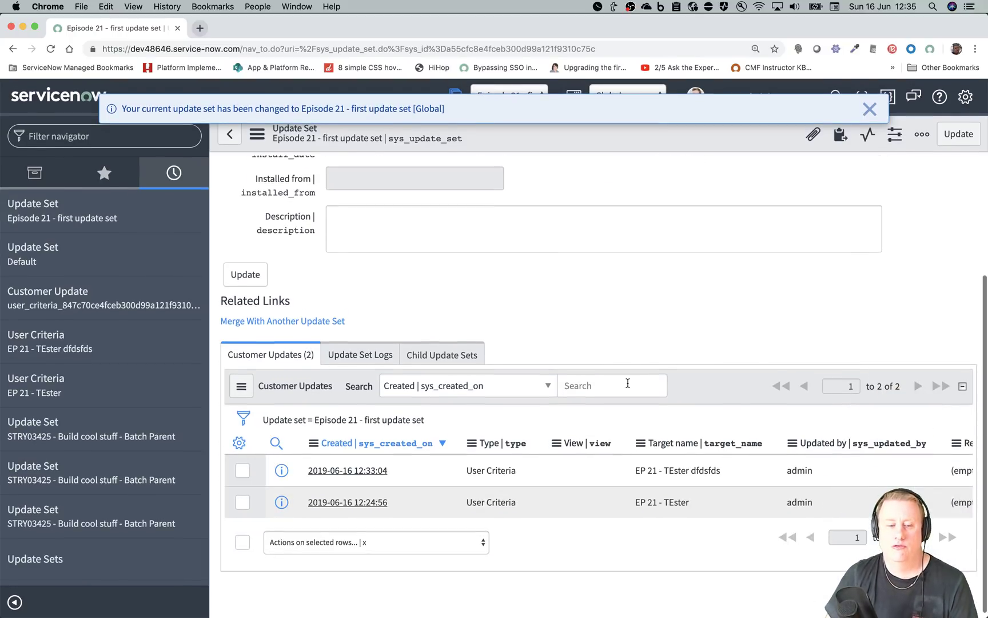
scroll(772, 503, right, 5)
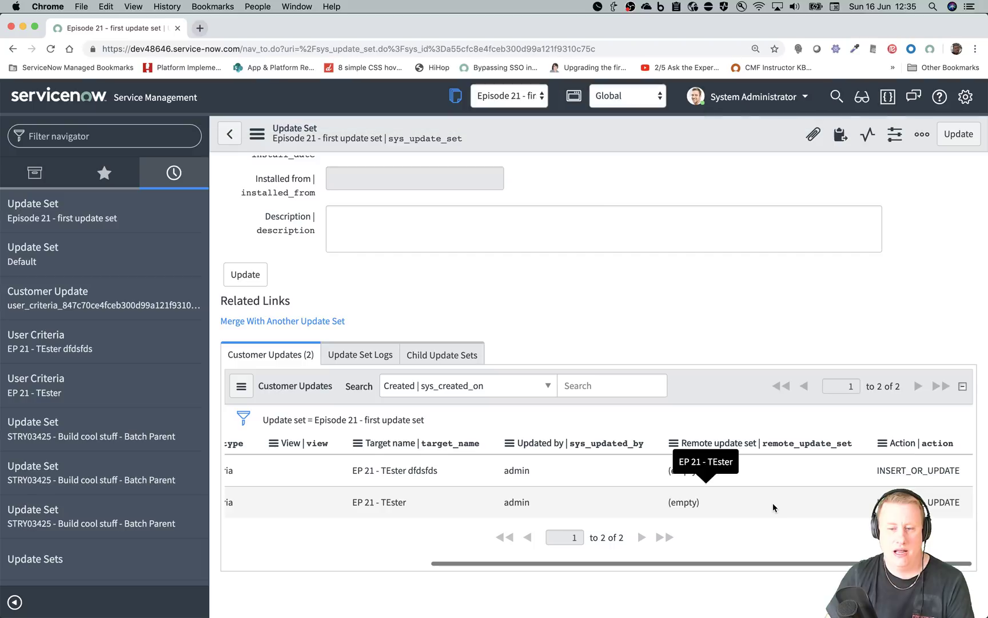
scroll(773, 502, left, 5)
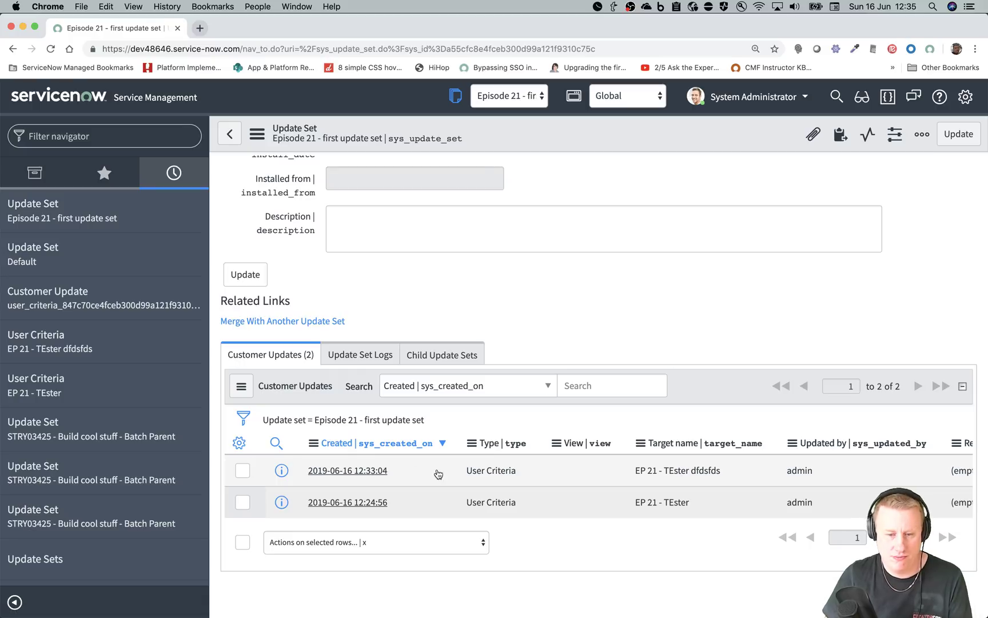
Move the customer update for "EP 21 - TEster dfdsfds" back to the Default update set and save it.
click(376, 473)
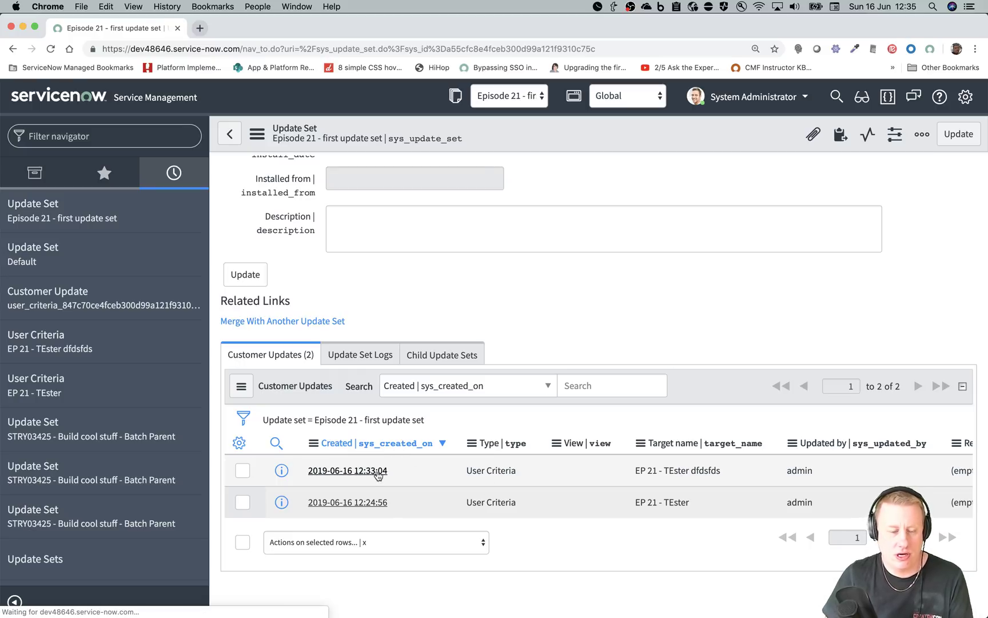
scroll(403, 456, down, 4)
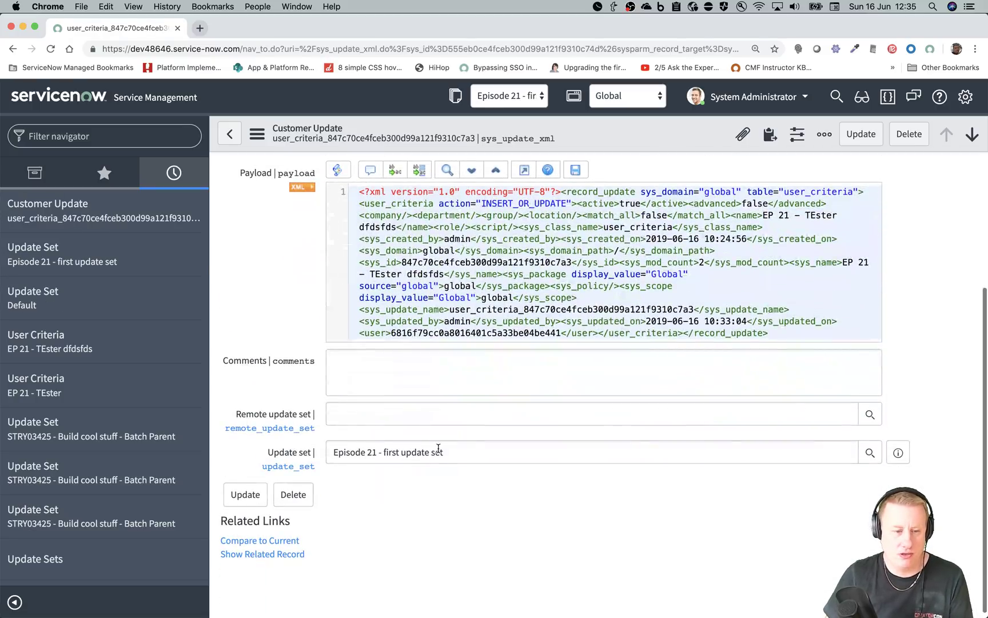
drag(439, 452, 248, 451)
text(defa)
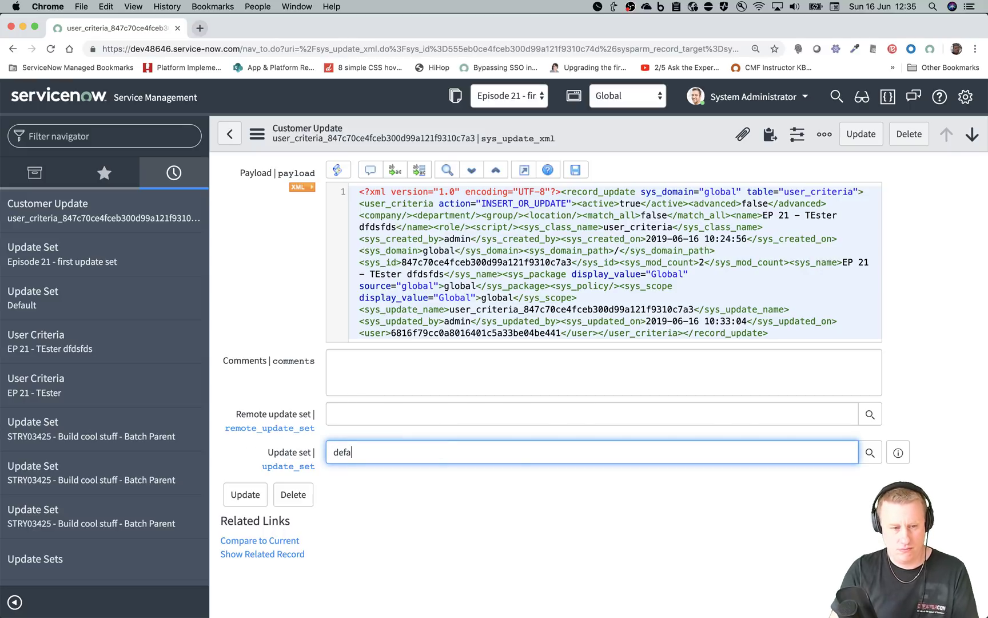
key(Return)
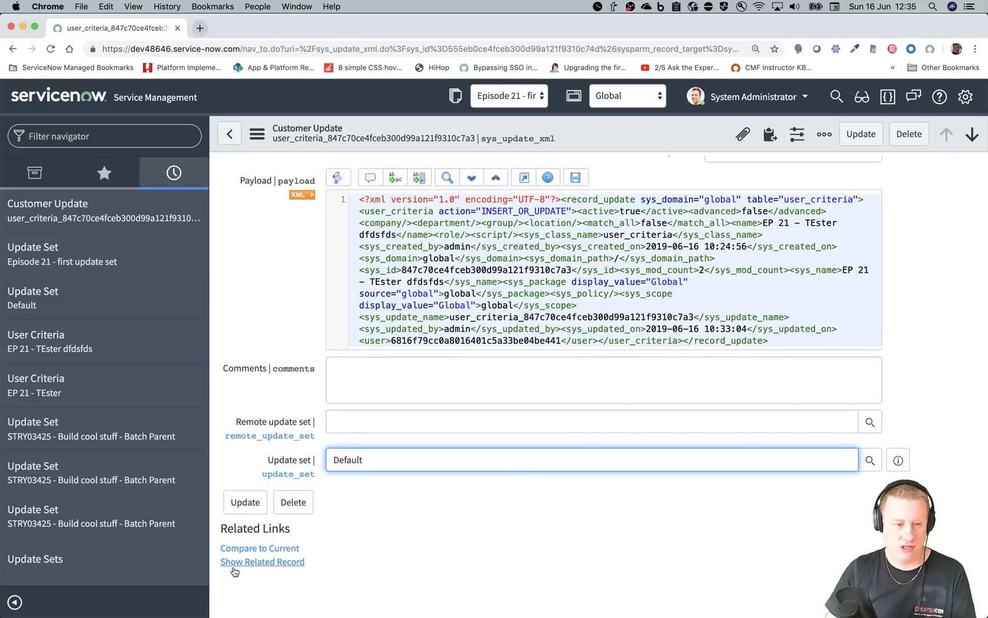
click(246, 502)
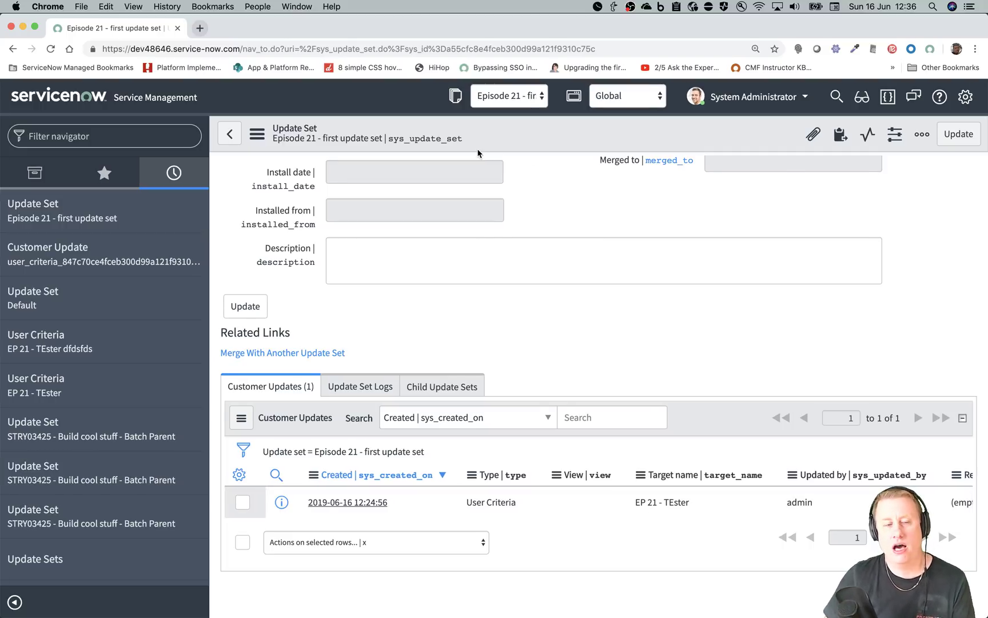
Open the list of all update sets and start a new update set record.
click(968, 98)
click(756, 215)
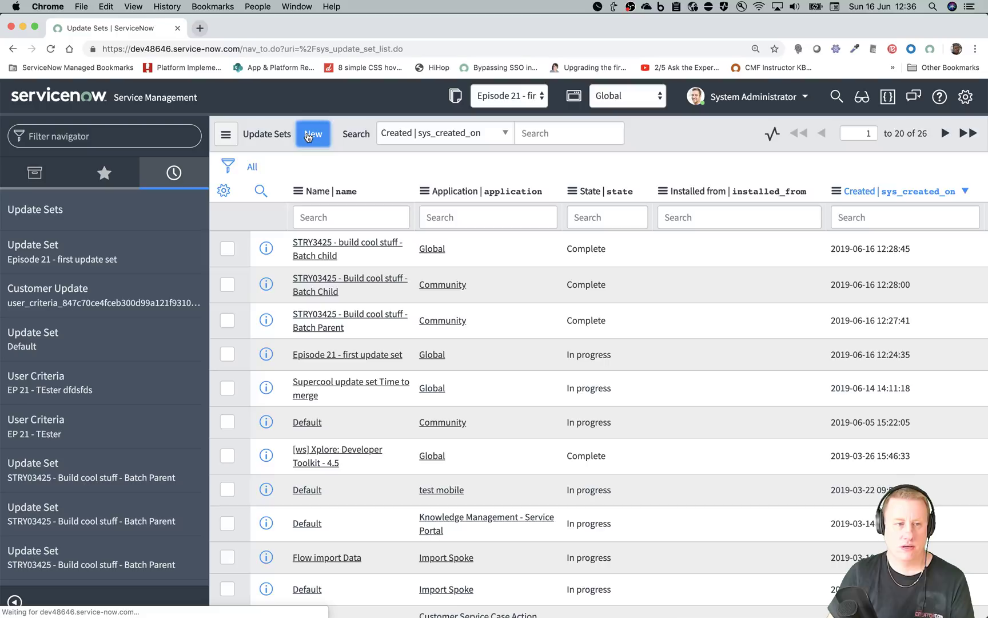
click(309, 136)
Name the new update set "Episode 20 - From Default", submit it and make it the current update set.
drag(332, 173, 917, 210)
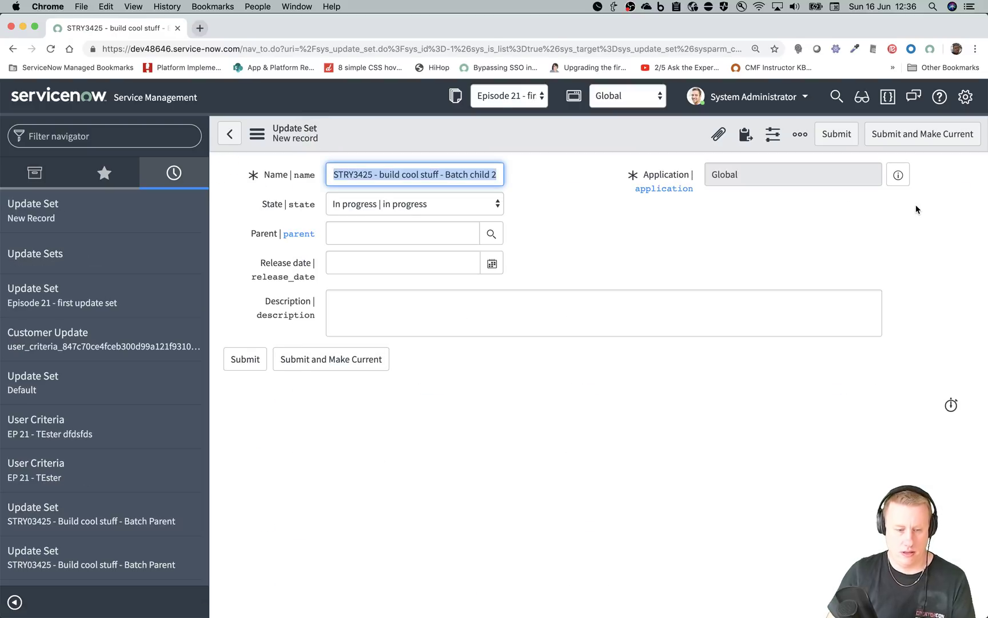
text(Spis)
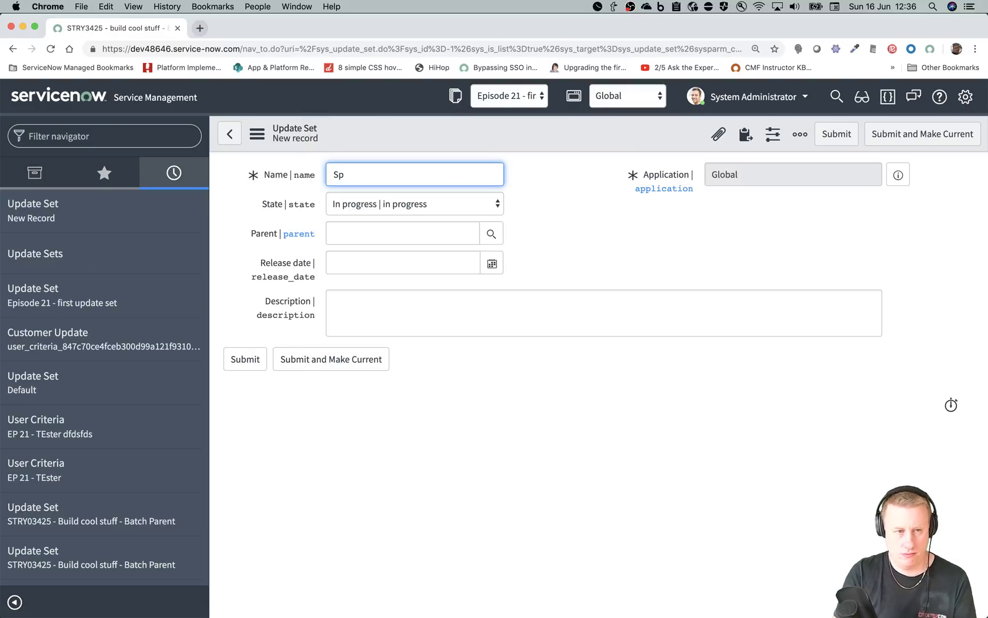
key(BackSpace)
key(BackSpace)
text(Episo)
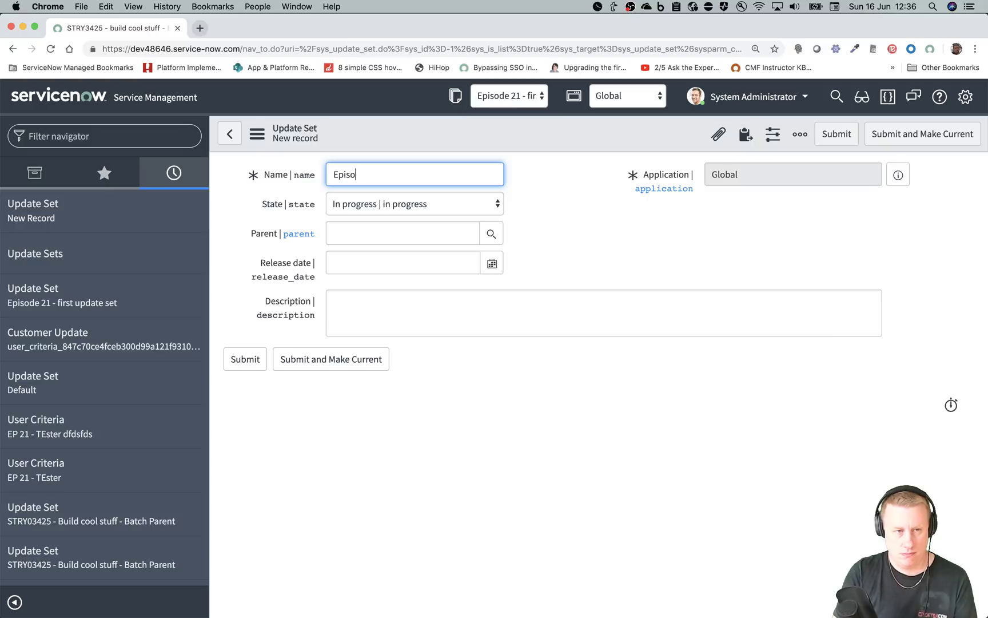
text(de 20 - Meger)
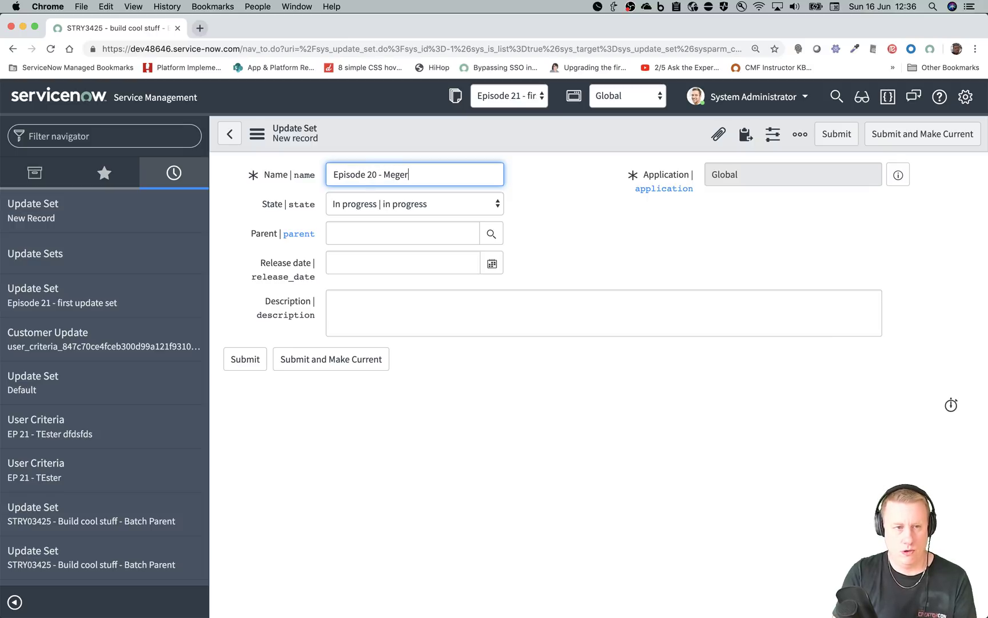
key(BackSpace)
text(rge)
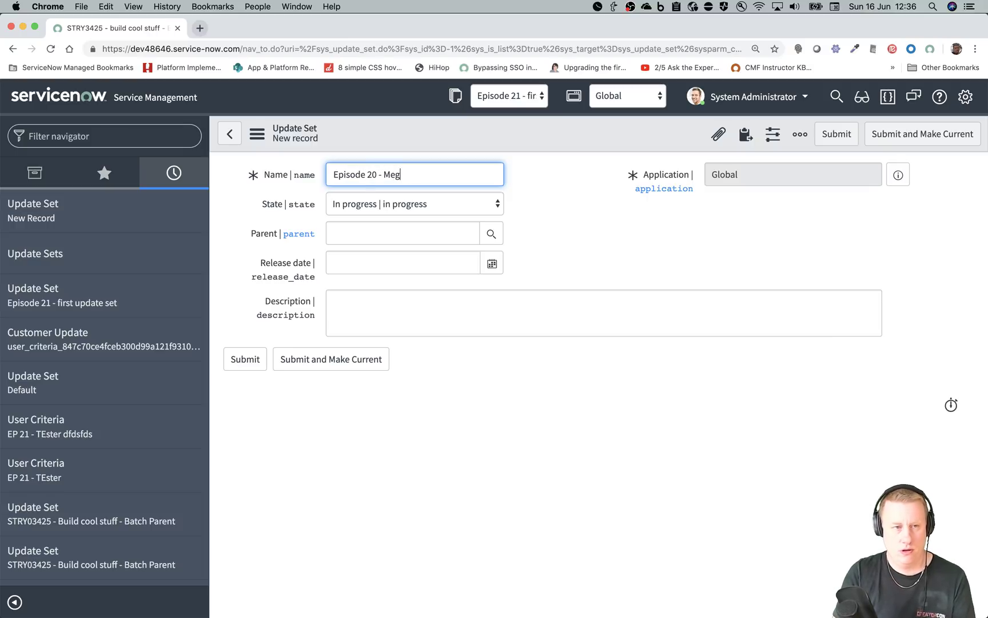
key(BackSpace)
key(BackSpace)
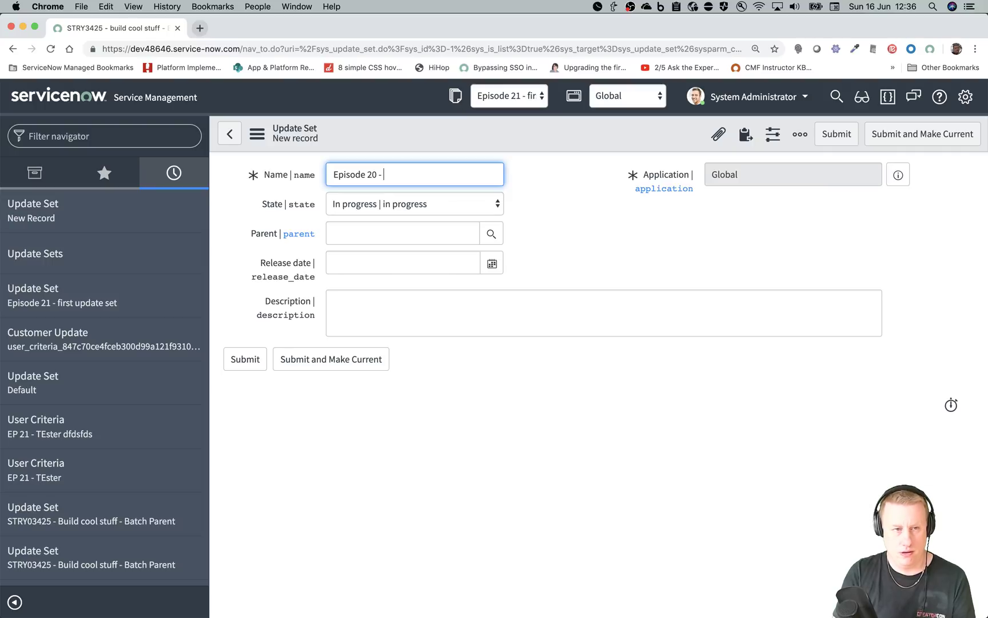
text(From )
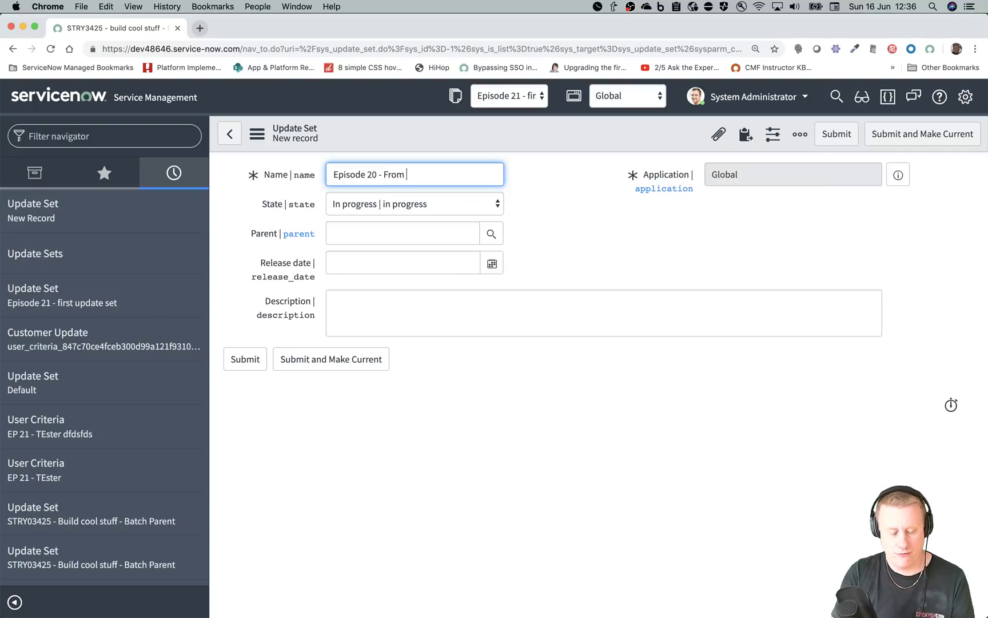
text(Default)
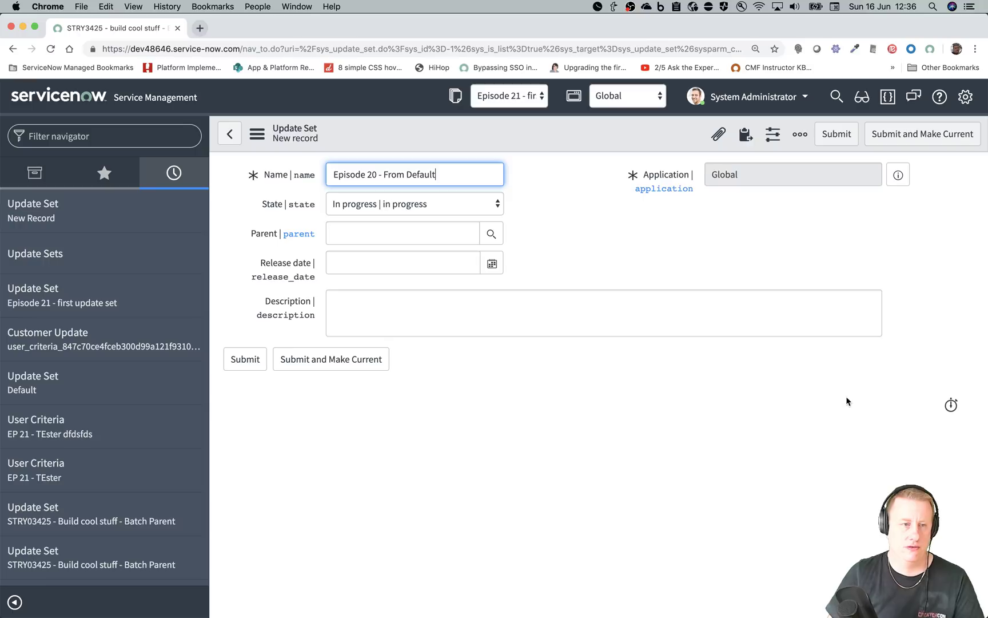
click(311, 368)
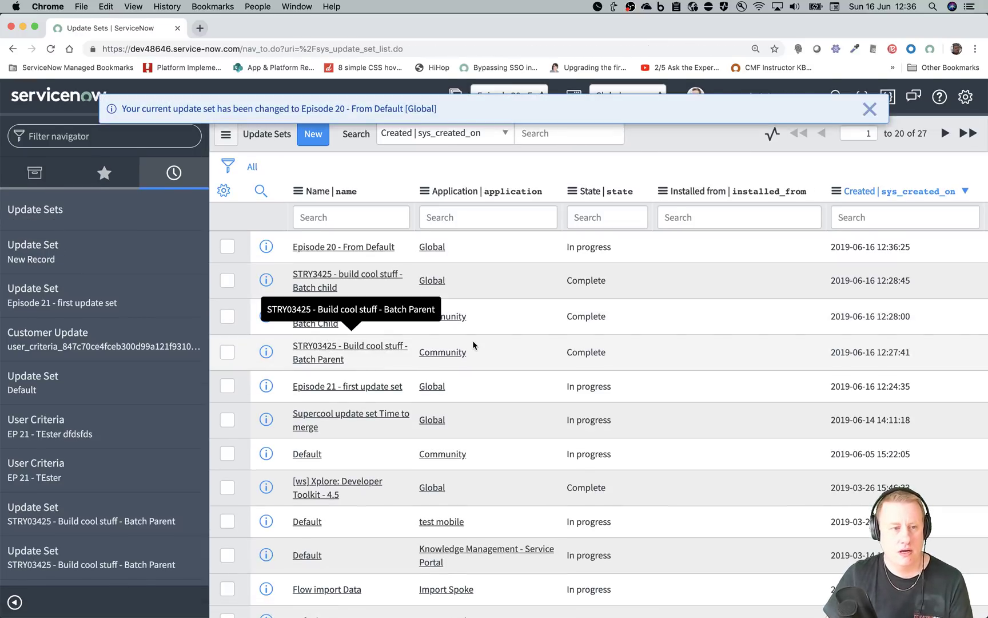
Rename the "Episode 20 - From Default" update set to "Episode 21 - From Default" directly in the list.
click(339, 255)
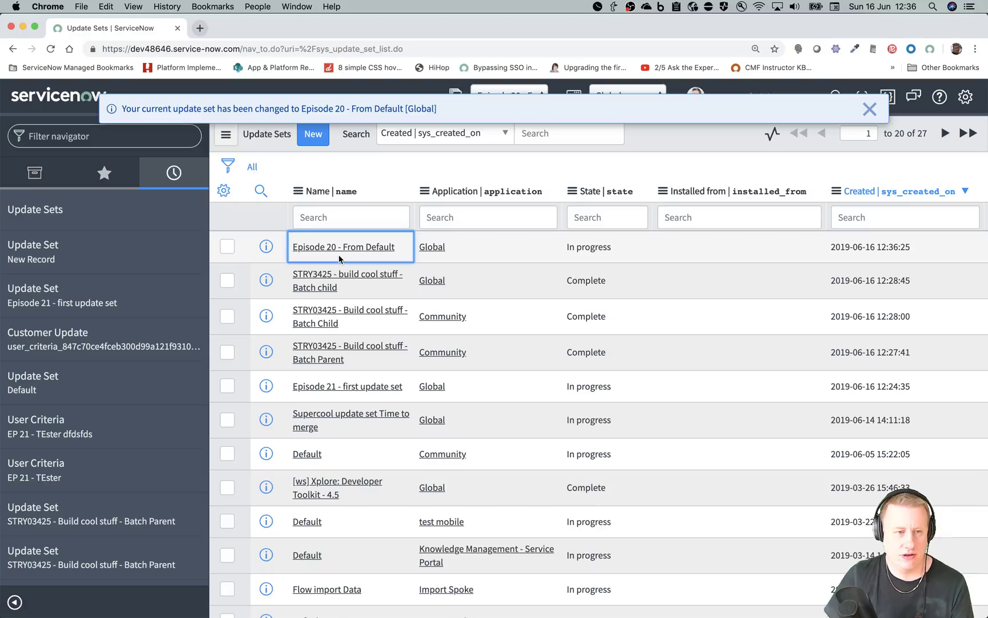
double_click(339, 255)
click(333, 250)
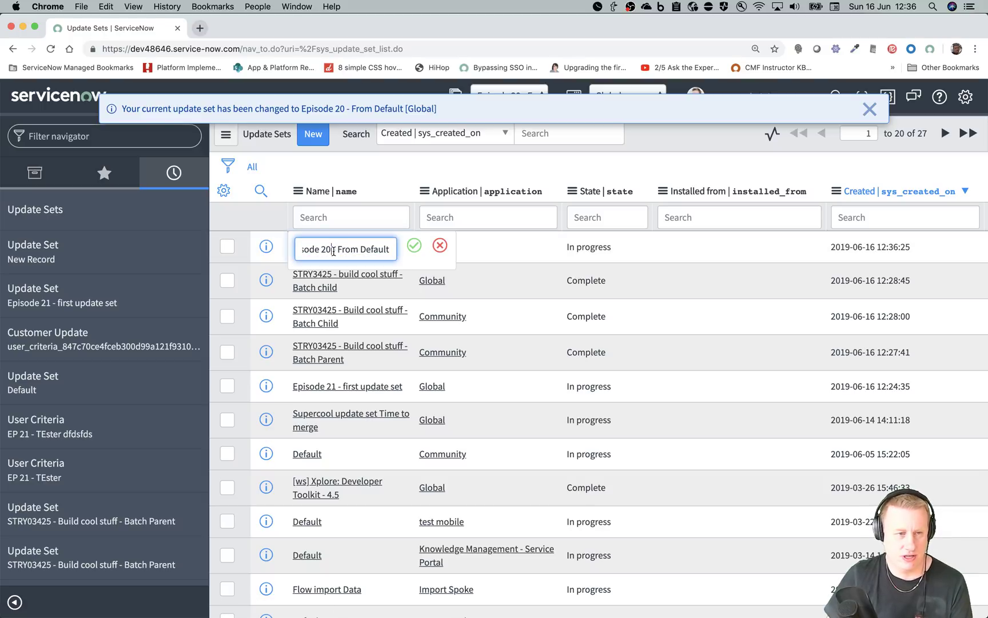
key(BackSpace)
text(1)
key(Return)
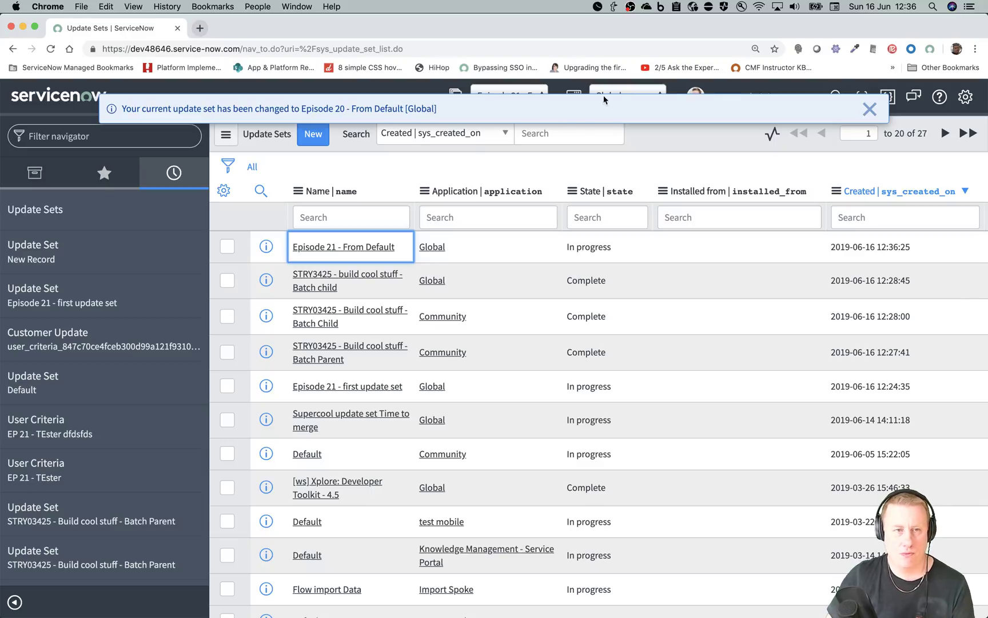
Make Default [Global] the current update set and open its record.
click(869, 109)
click(535, 96)
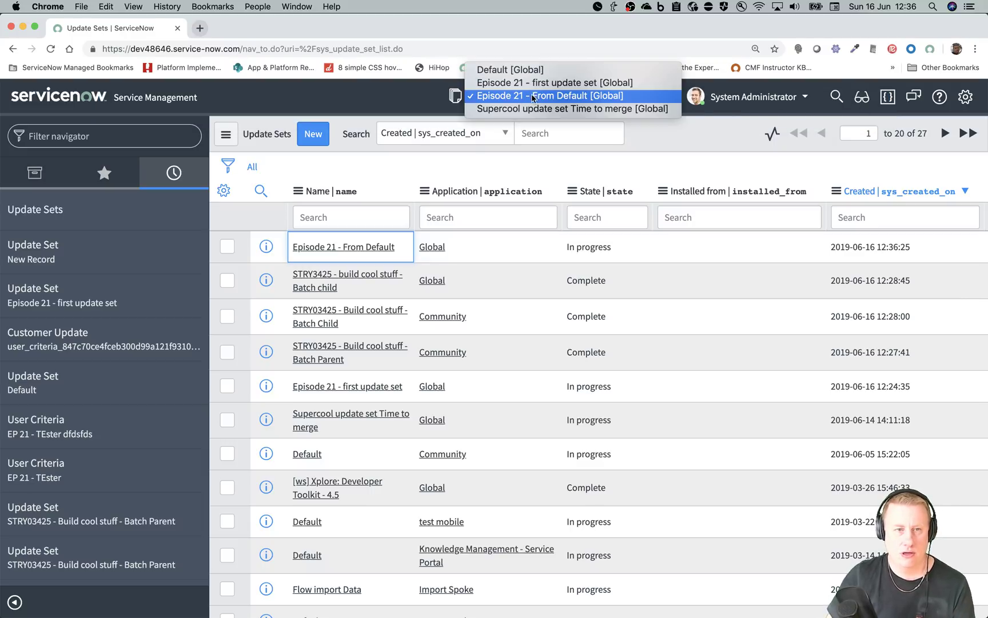
click(522, 70)
click(457, 95)
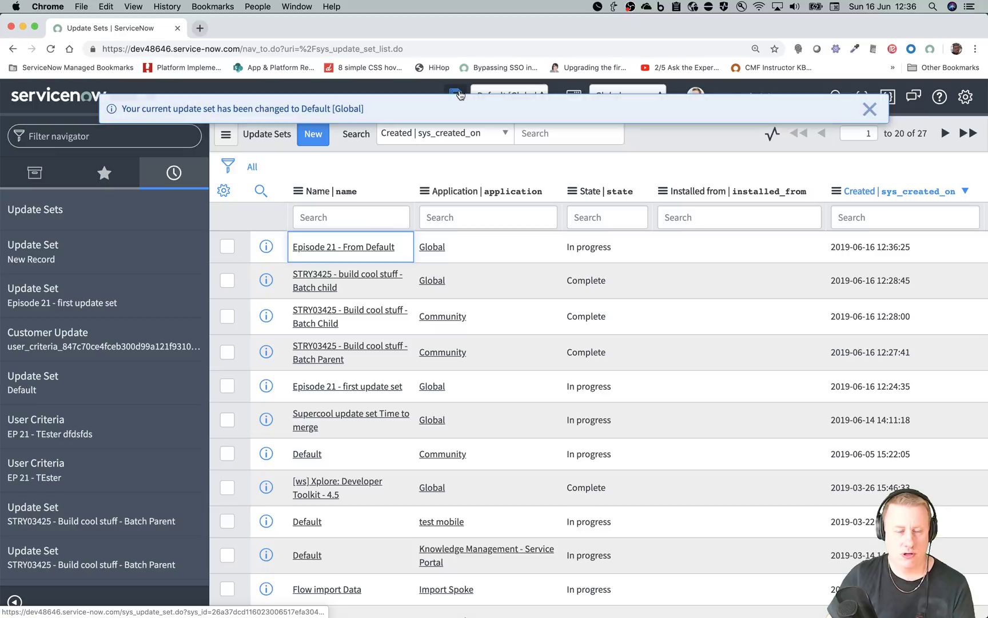
scroll(523, 343, down, 5)
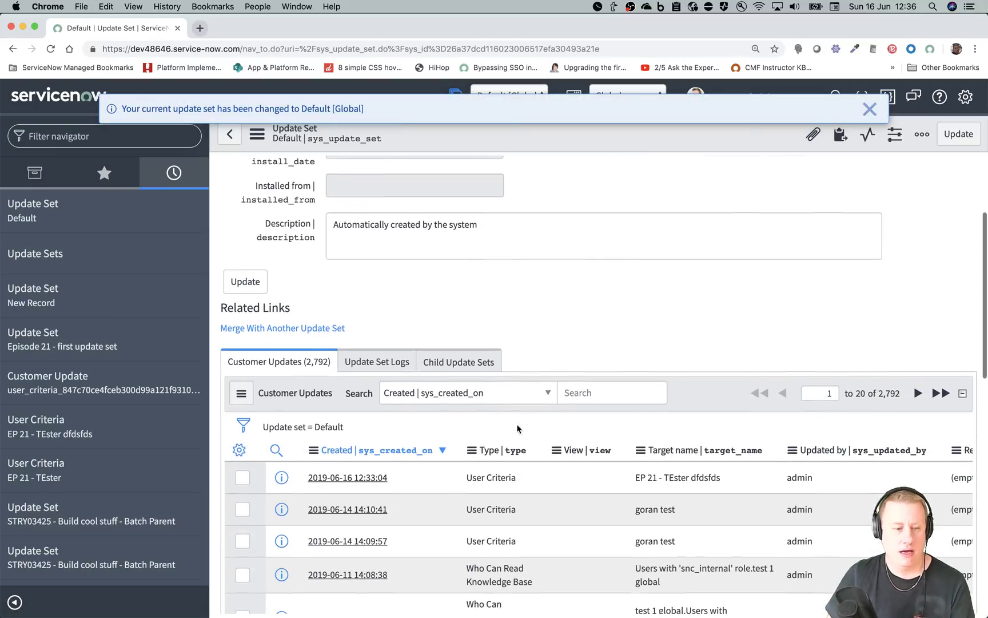
scroll(363, 411, down, 2)
click(368, 400)
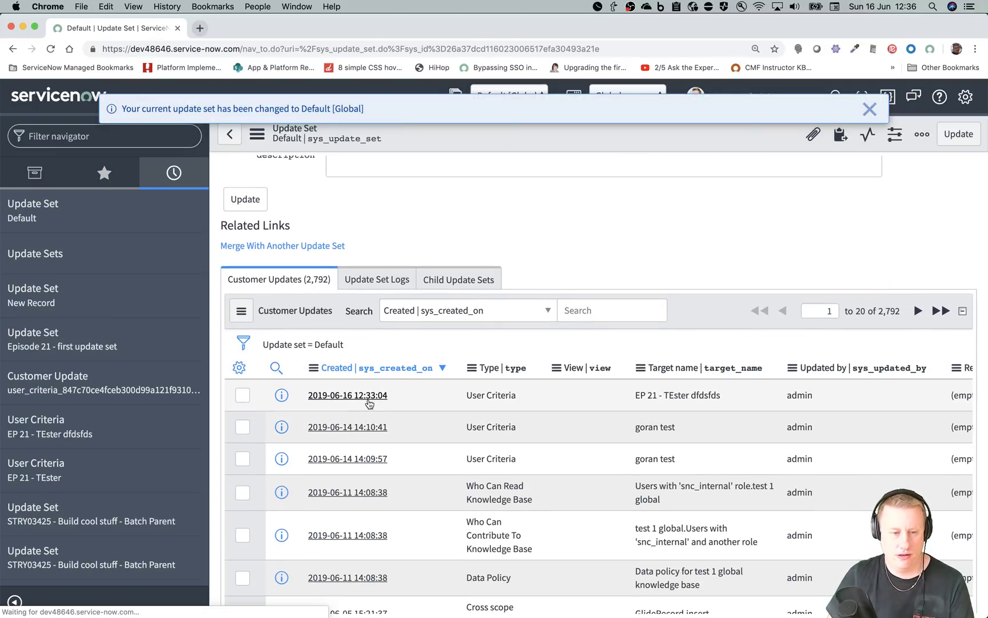
scroll(377, 435, down, 4)
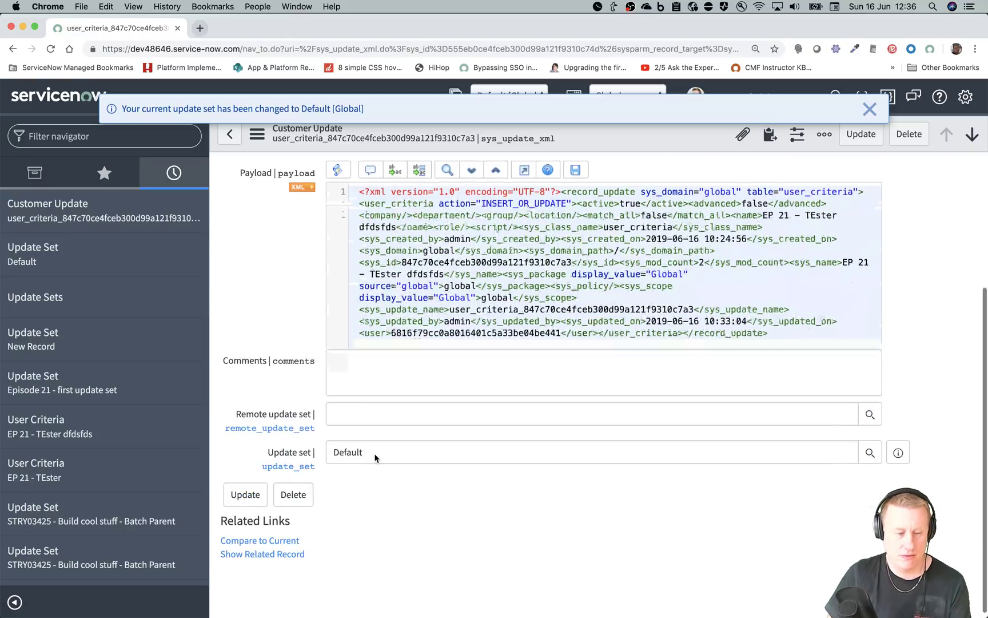
drag(379, 446, 263, 451)
text(epo)
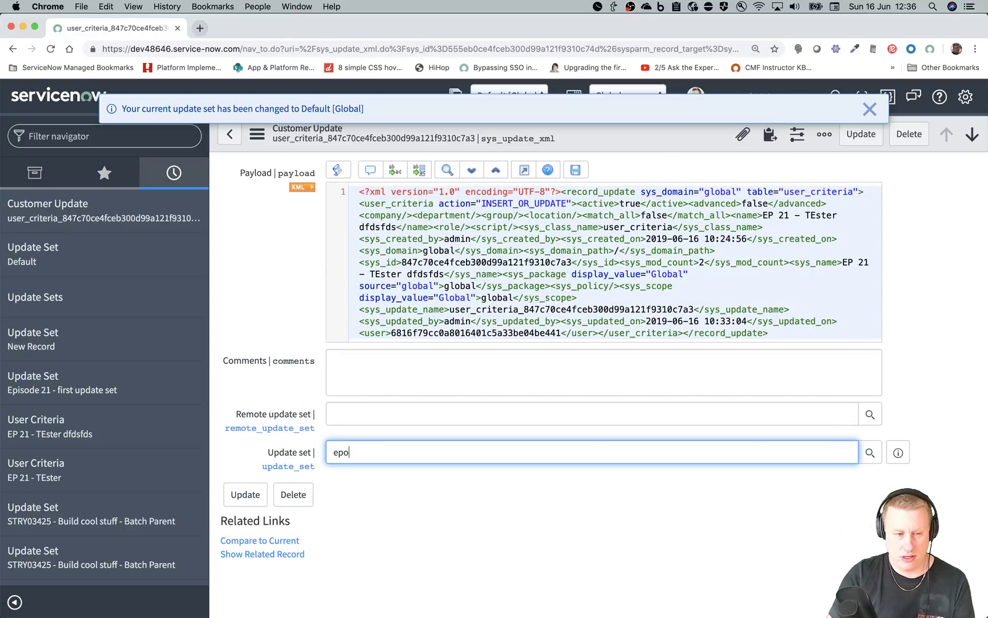
text(sode)
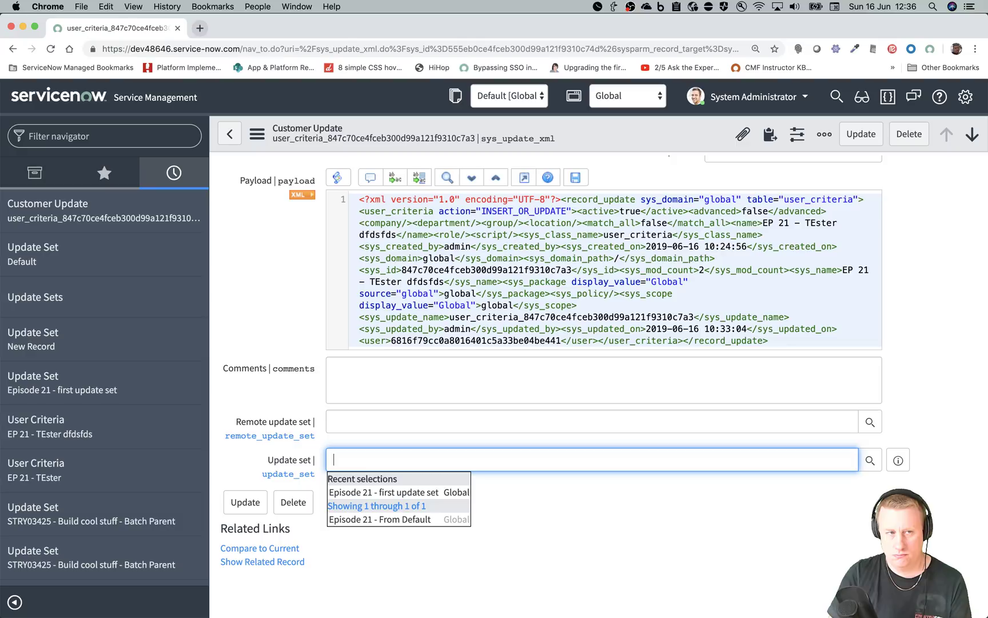
text(Ep)
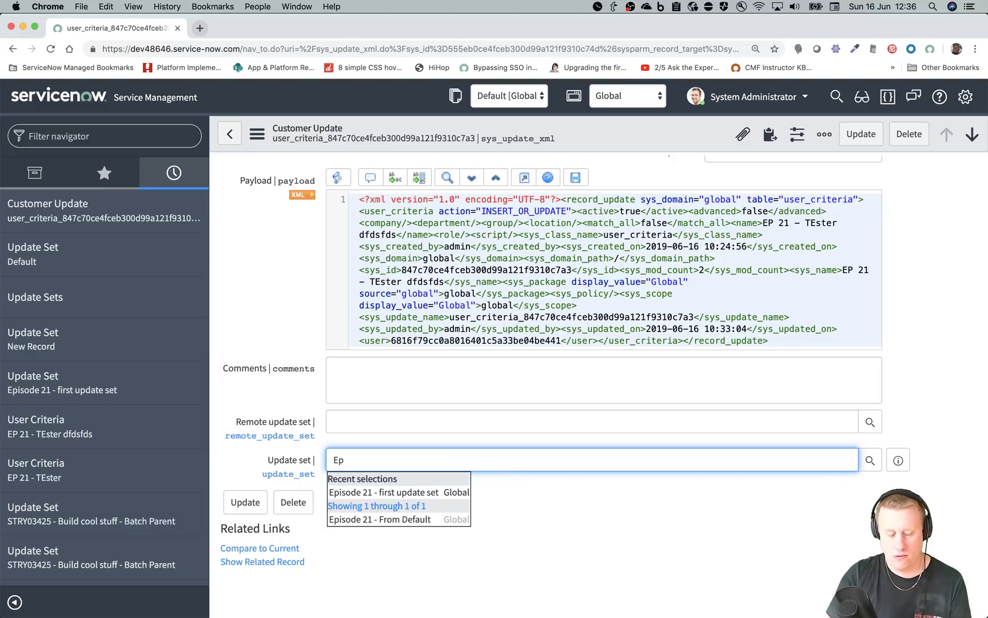
click(227, 134)
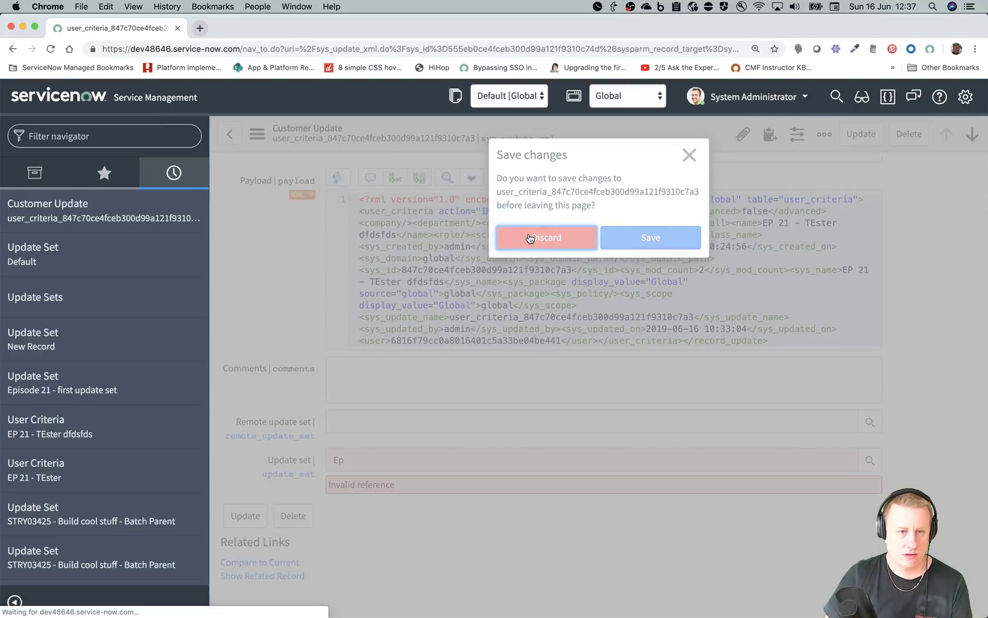
click(529, 238)
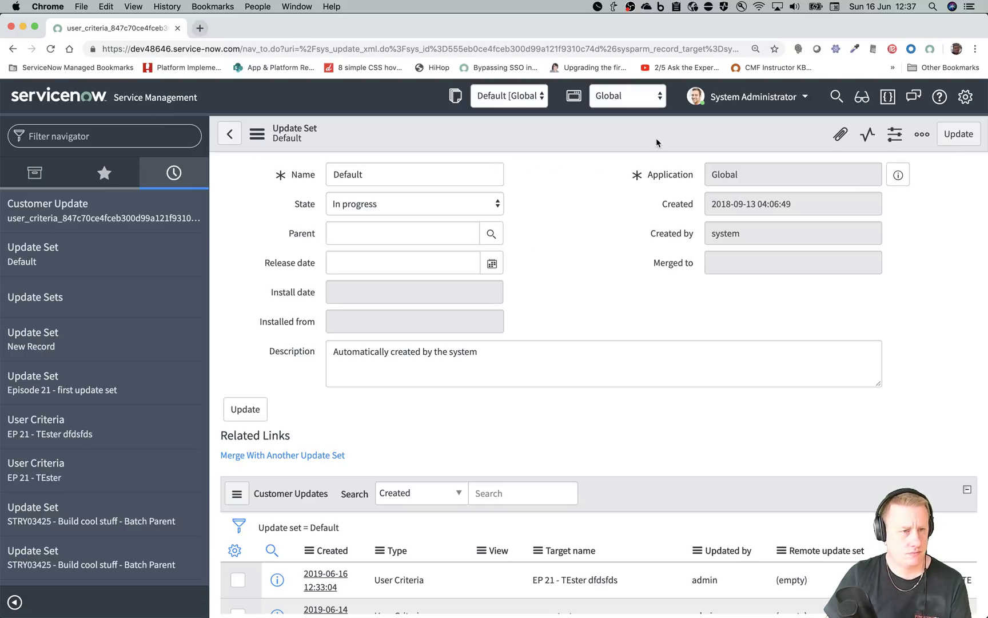
Move the Default set's customer update for "EP 21 - TEster dfdsfds" to the "Episode 21 - From Default" update set and save it.
click(509, 96)
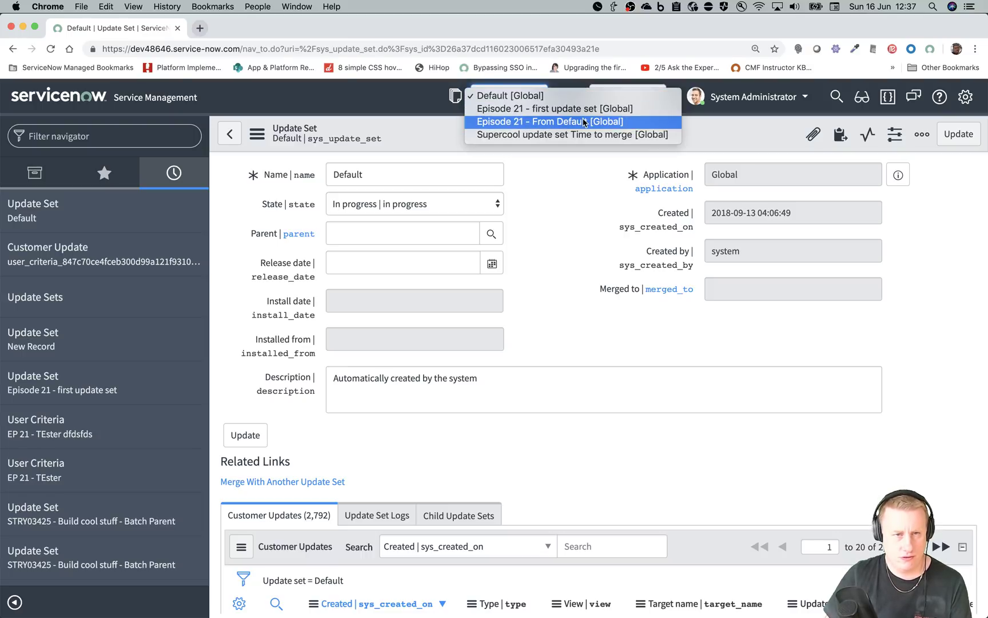
click(577, 254)
scroll(488, 530, down, 3)
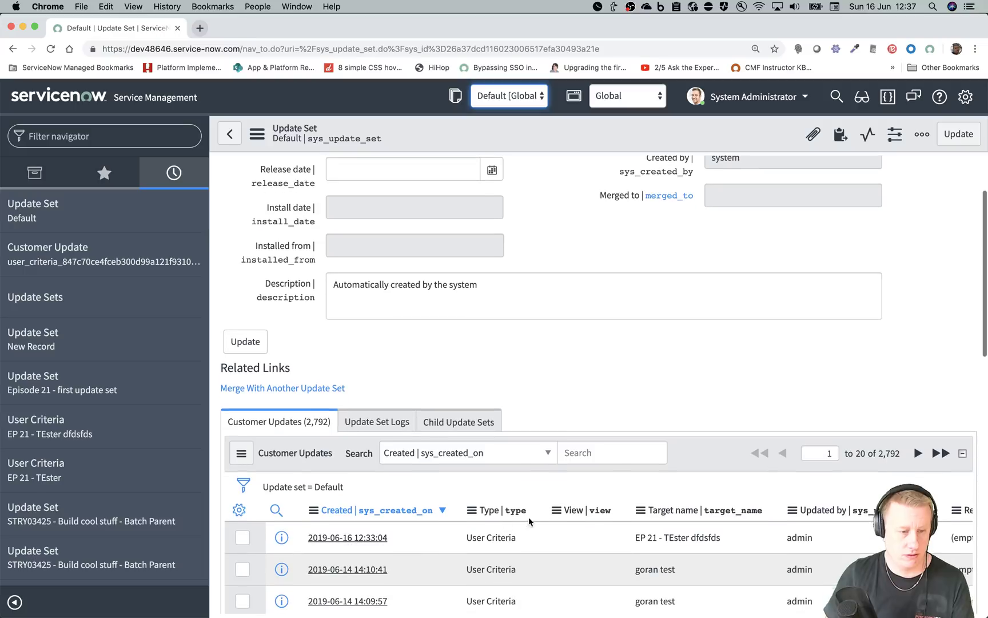
click(362, 540)
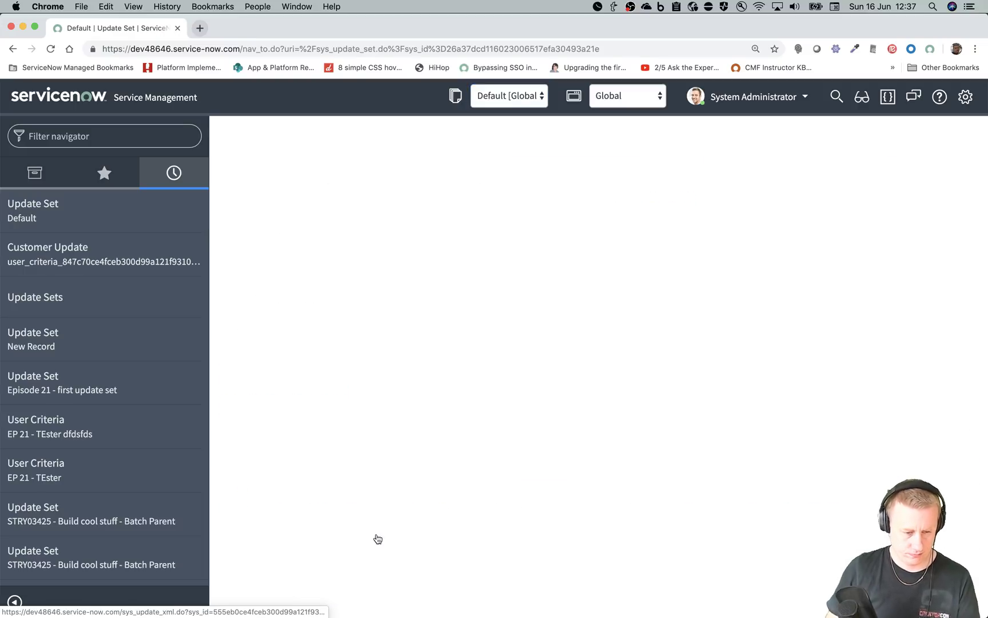
scroll(378, 534, down, 5)
double_click(371, 460)
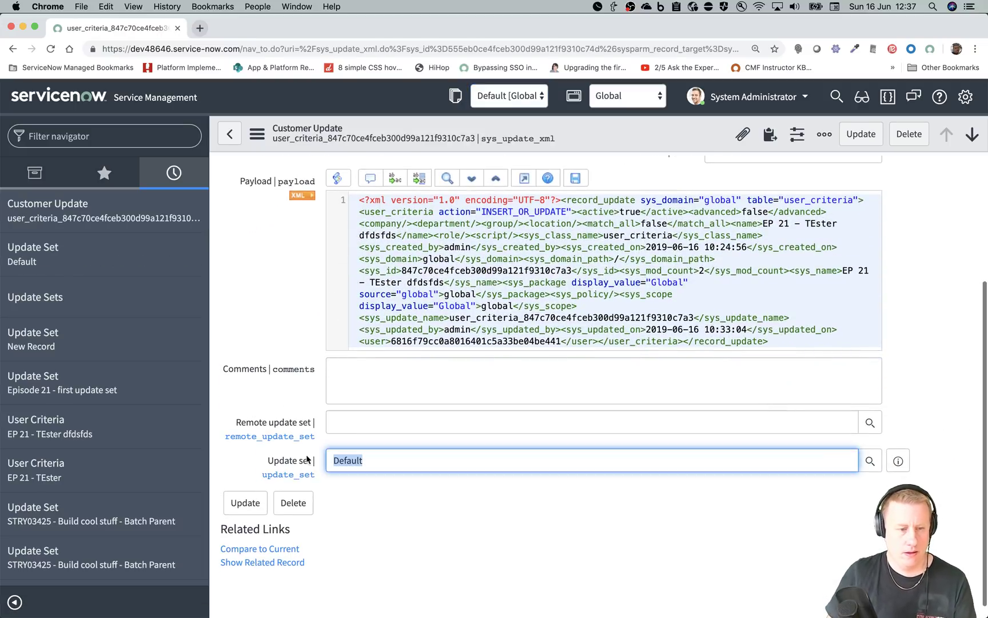
text(ep)
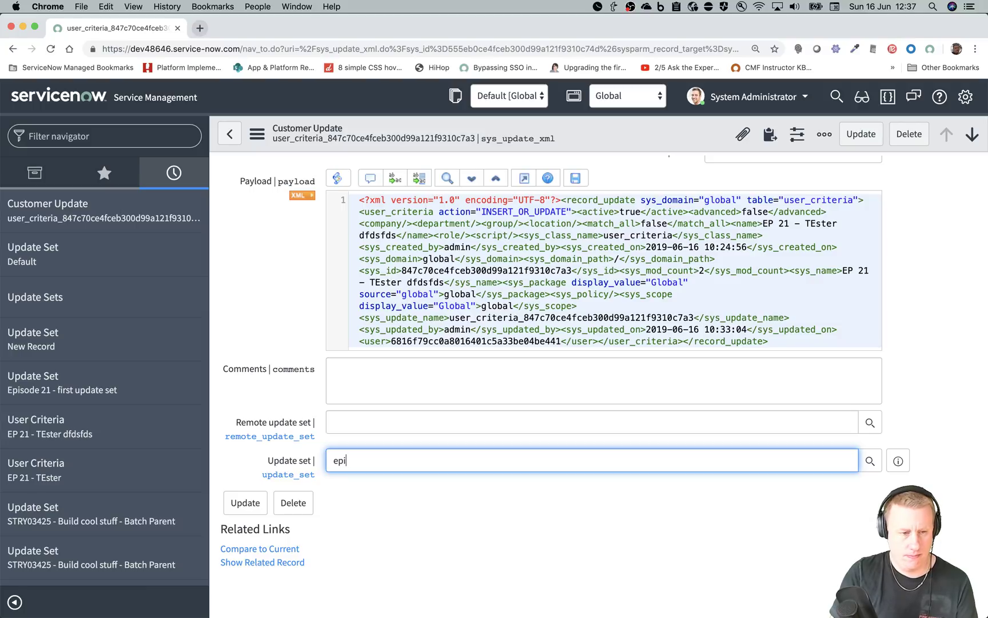
text(i)
key(Down)
key(Down)
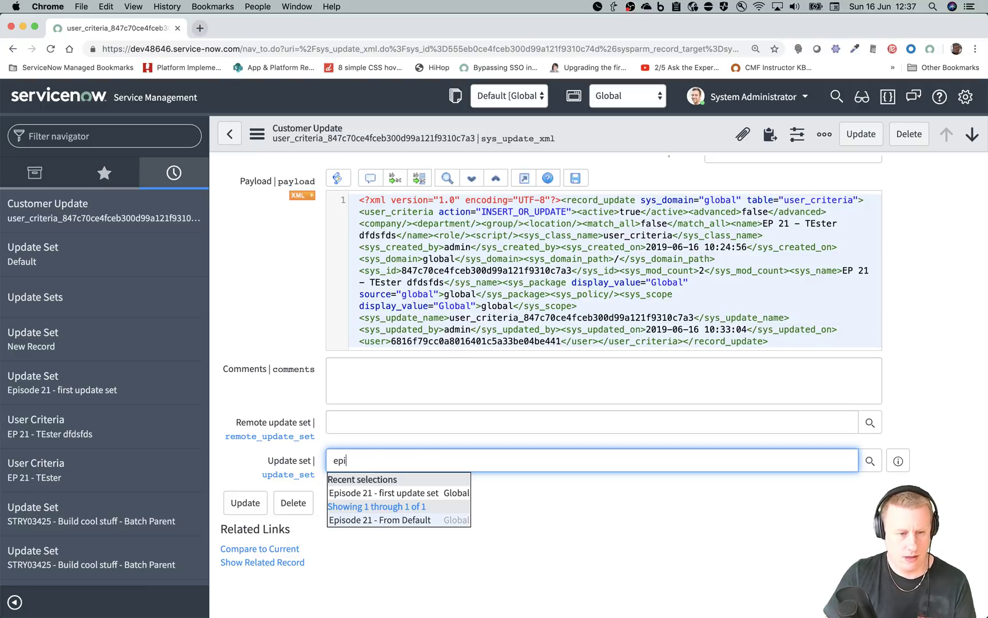
key(Return)
click(241, 503)
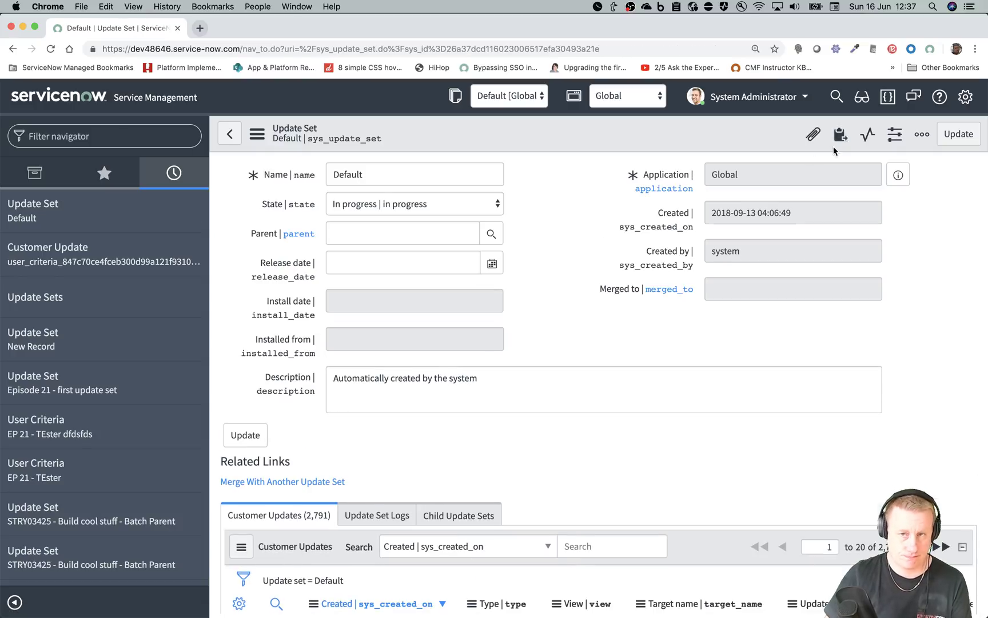
Filter the update sets by names starting with "episode" and check the customer updates in "Episode 21 - From Default".
click(966, 99)
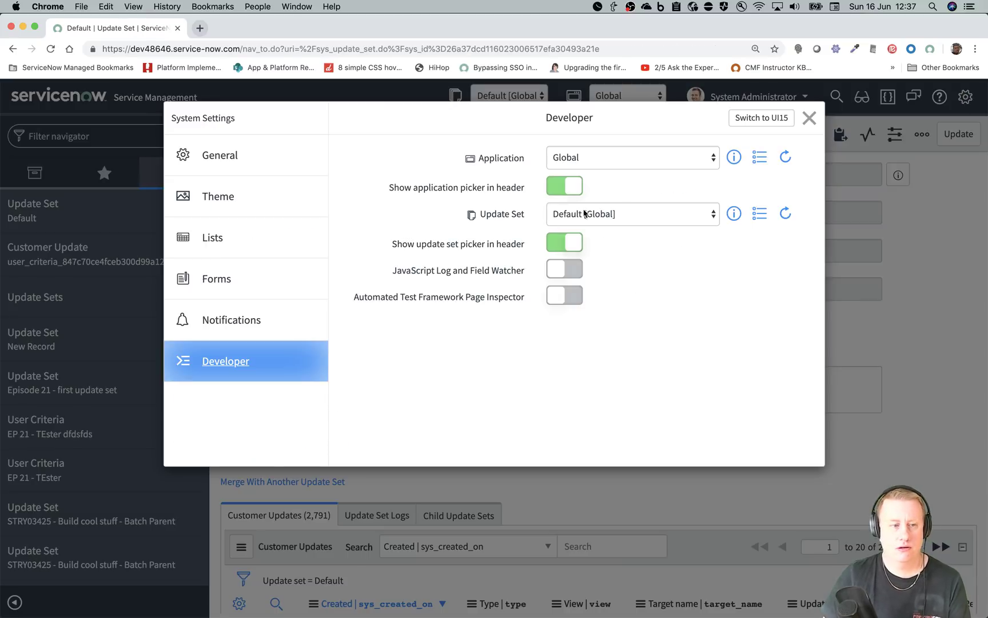
click(759, 215)
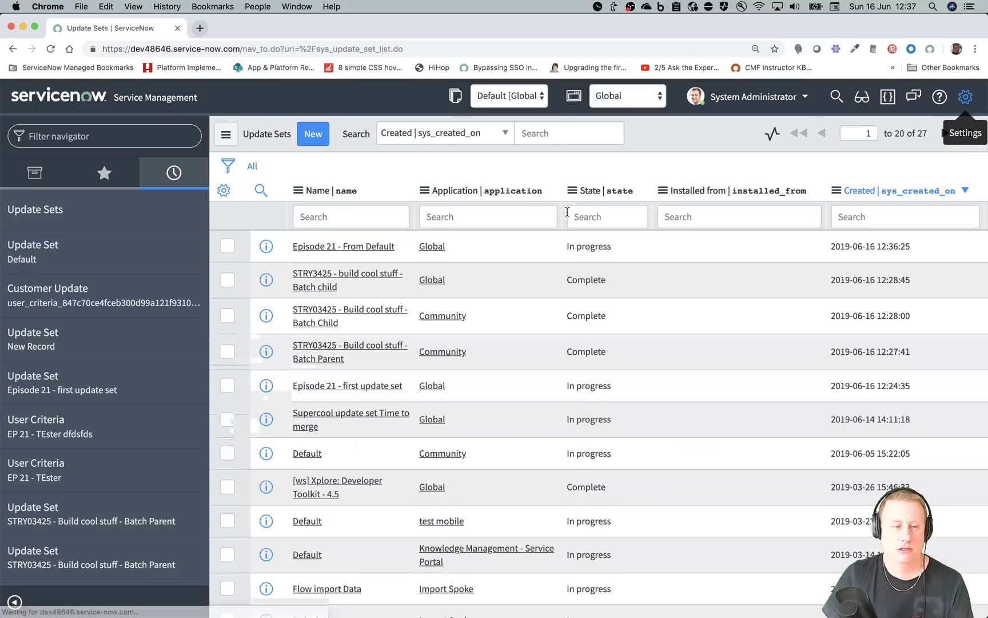
click(361, 224)
text(episode)
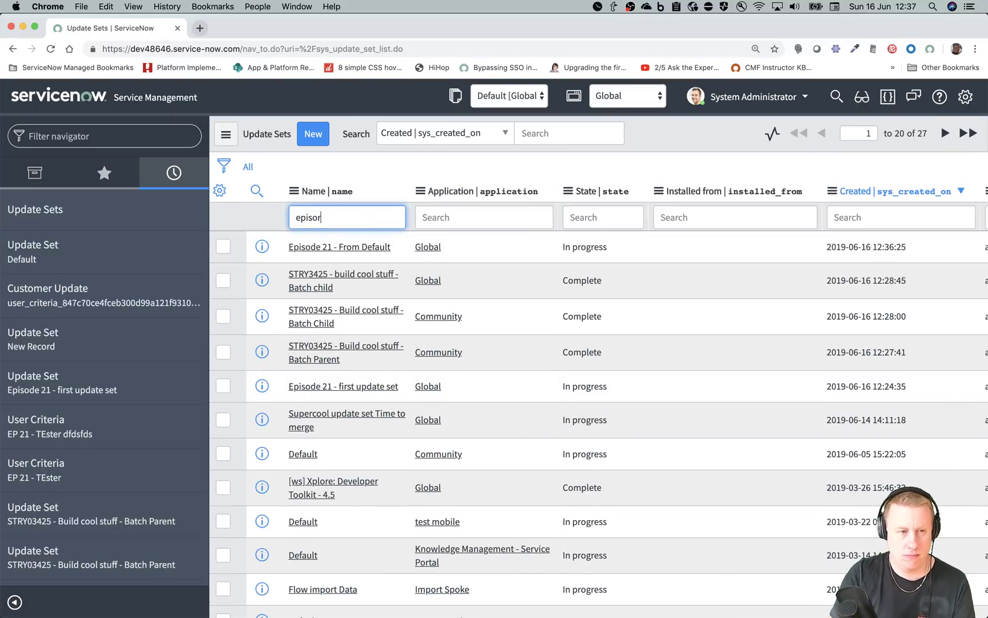
key(Return)
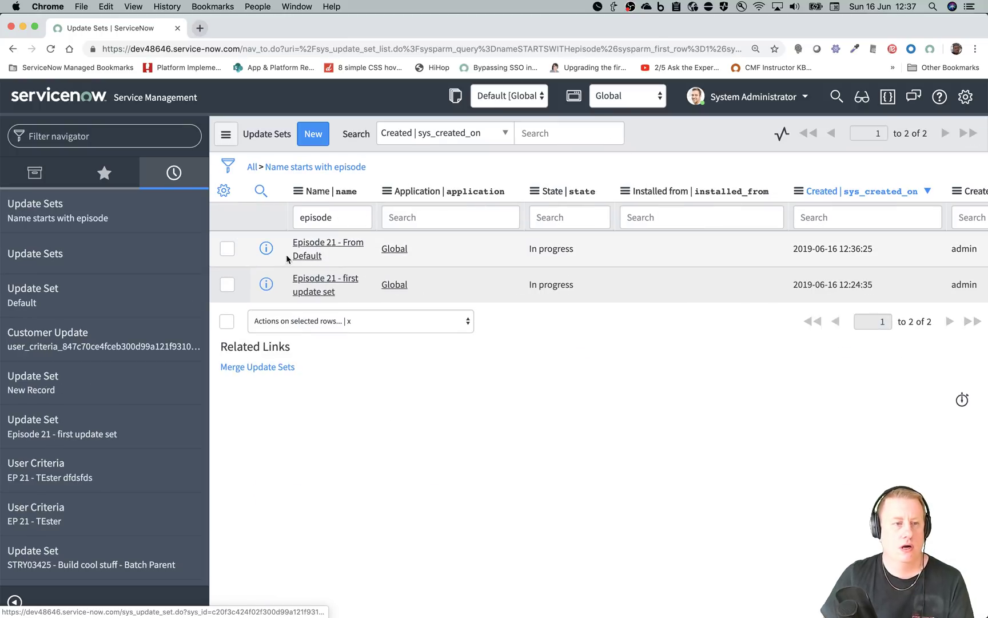
click(337, 249)
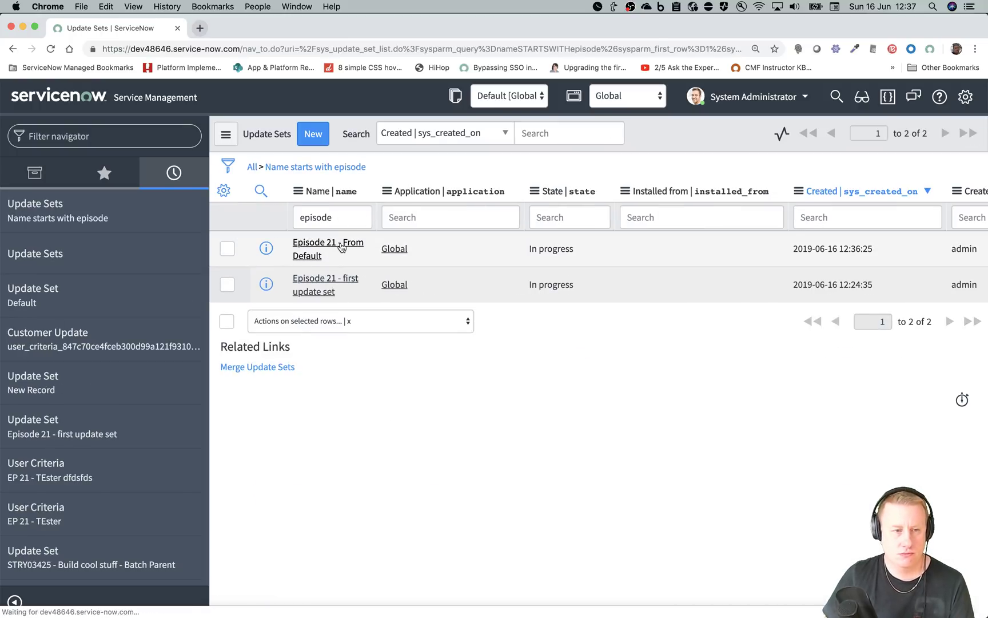
scroll(341, 244, down, 3)
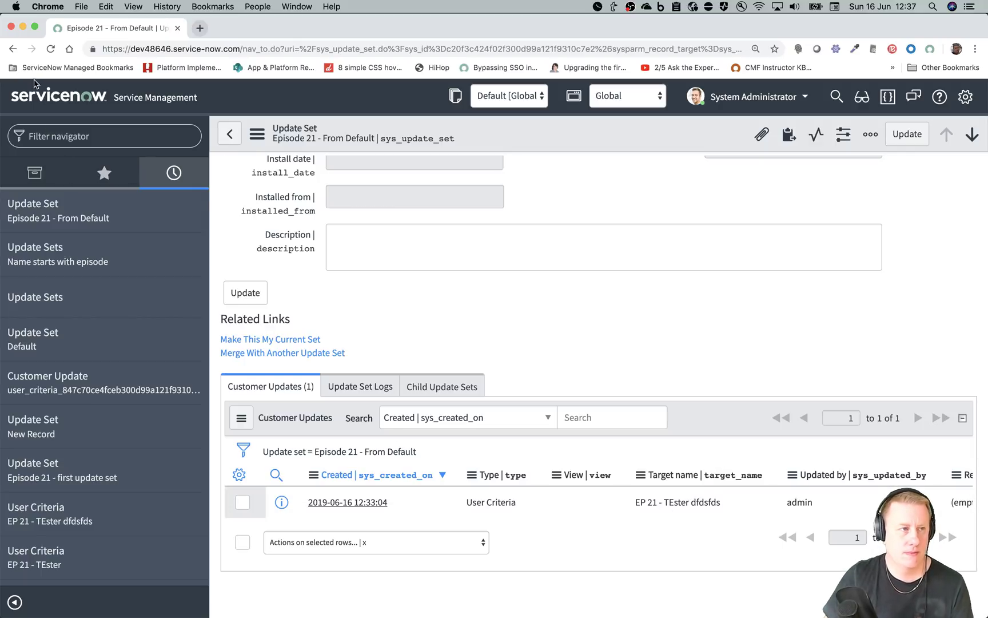
Open the "Episode 21 - first update set" record and check its customer updates.
click(14, 50)
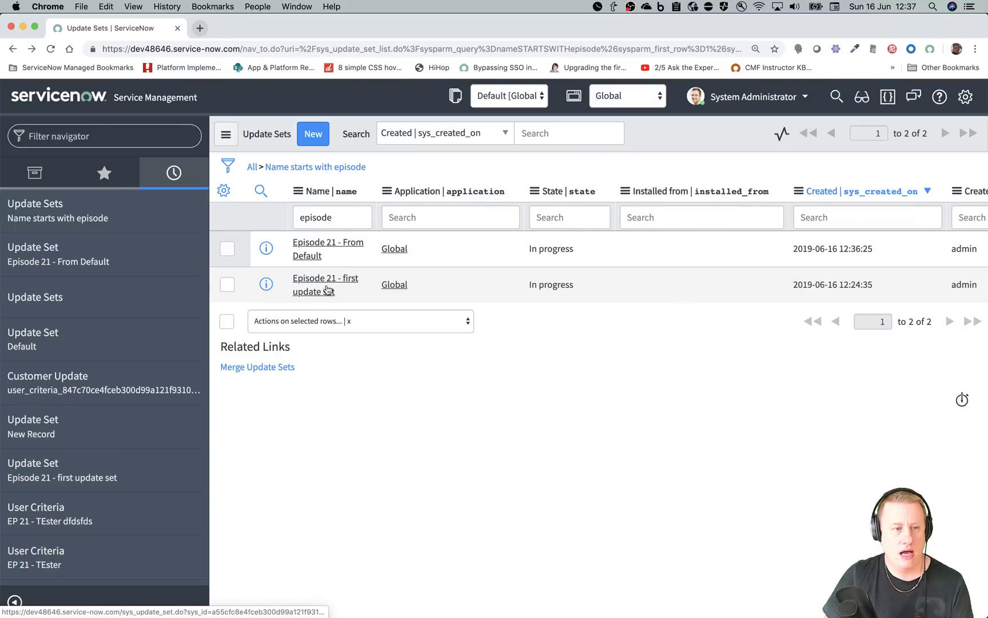
click(330, 282)
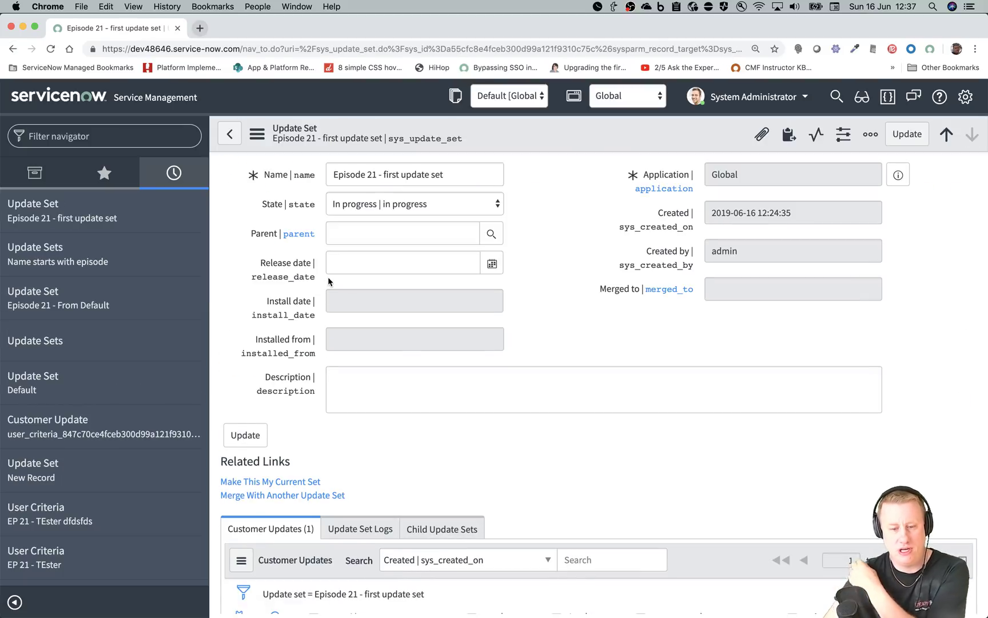
scroll(329, 281, down, 3)
scroll(328, 281, up, 3)
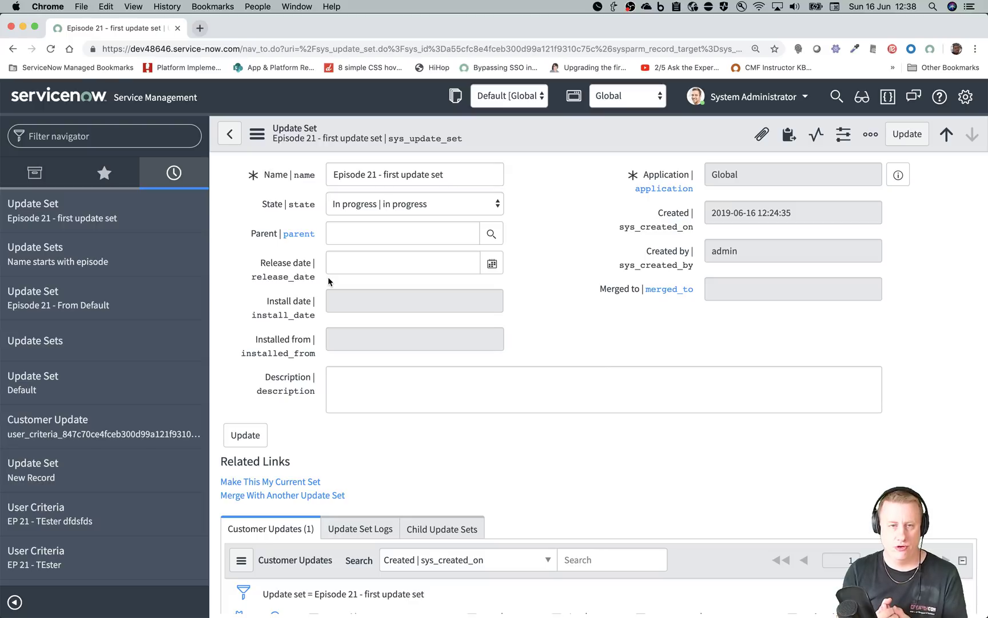
scroll(329, 274, down, 3)
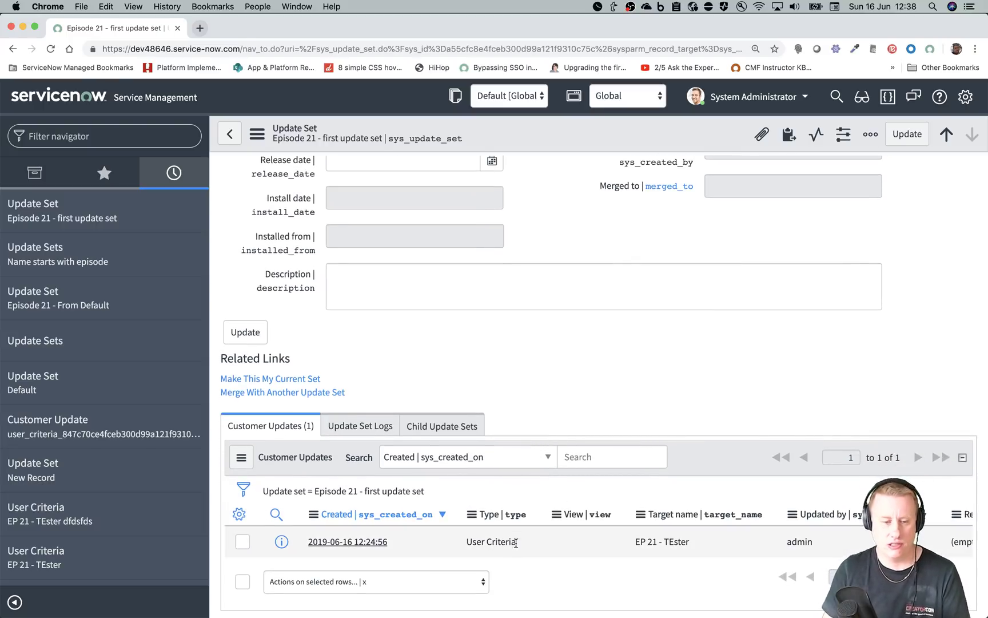
scroll(483, 460, up, 3)
Open the Merge Update Sets page and name the new set "Episode 21 - Merged Set".
click(159, 138)
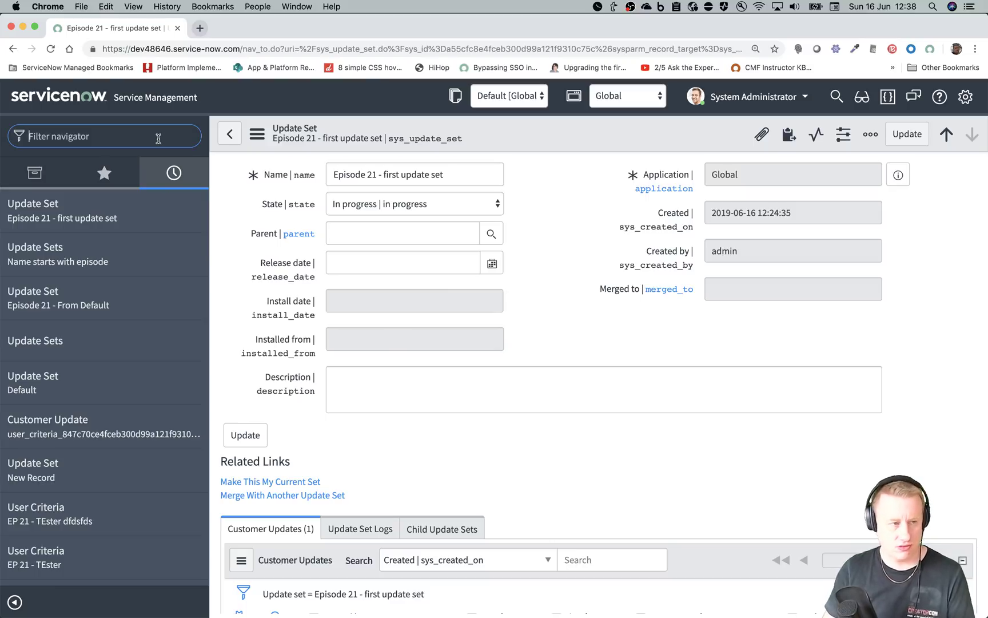
text(merge)
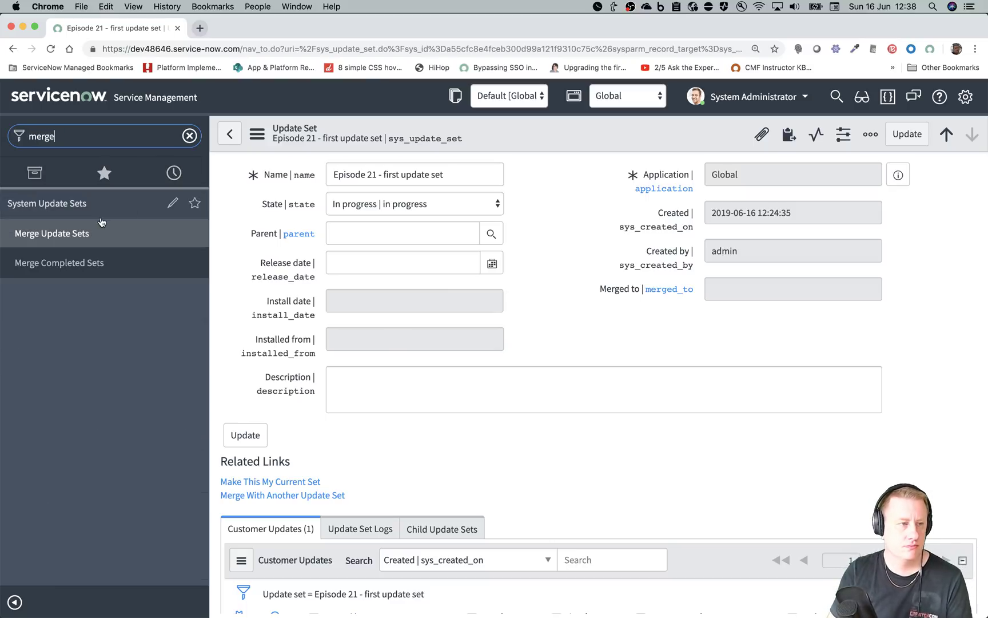
click(80, 231)
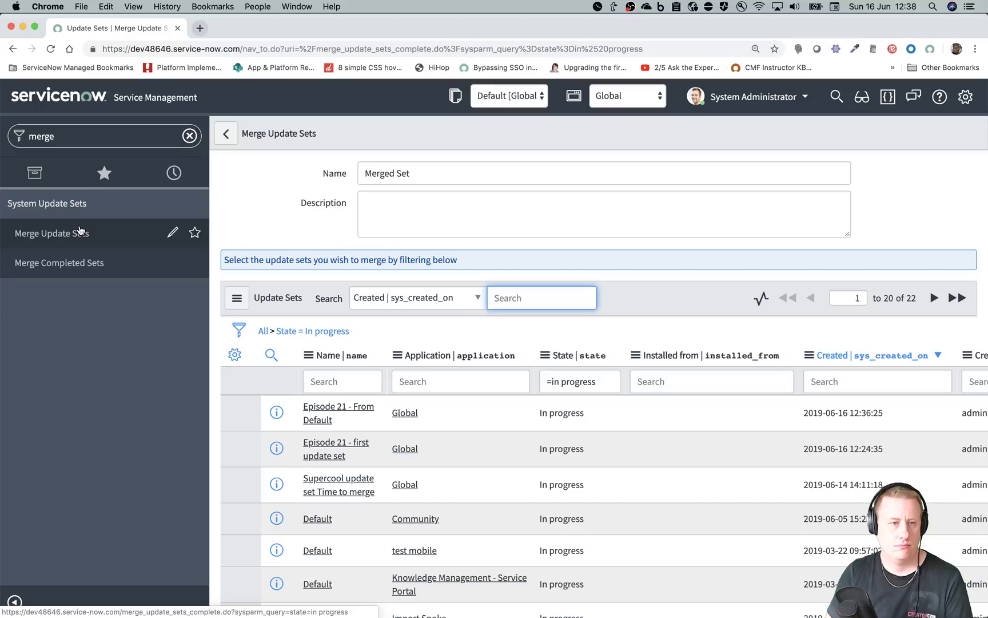
click(462, 173)
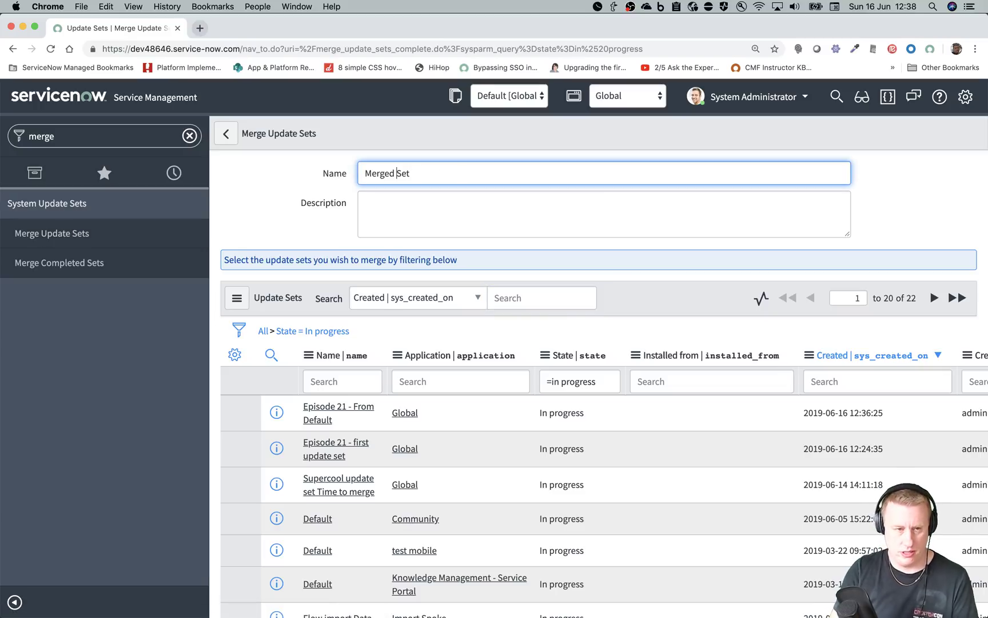
text(Episode )
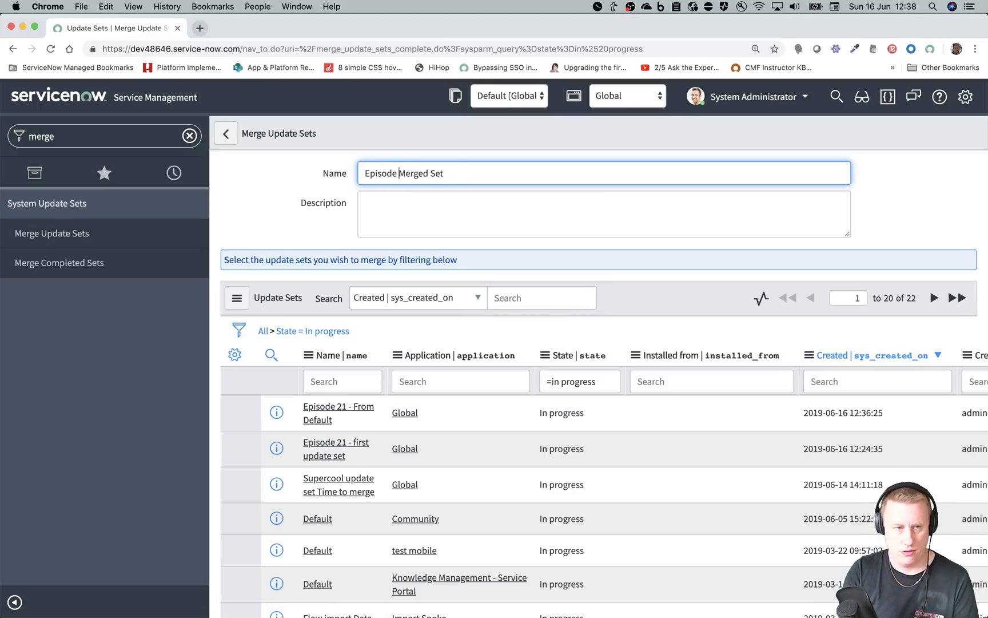
text(21 -)
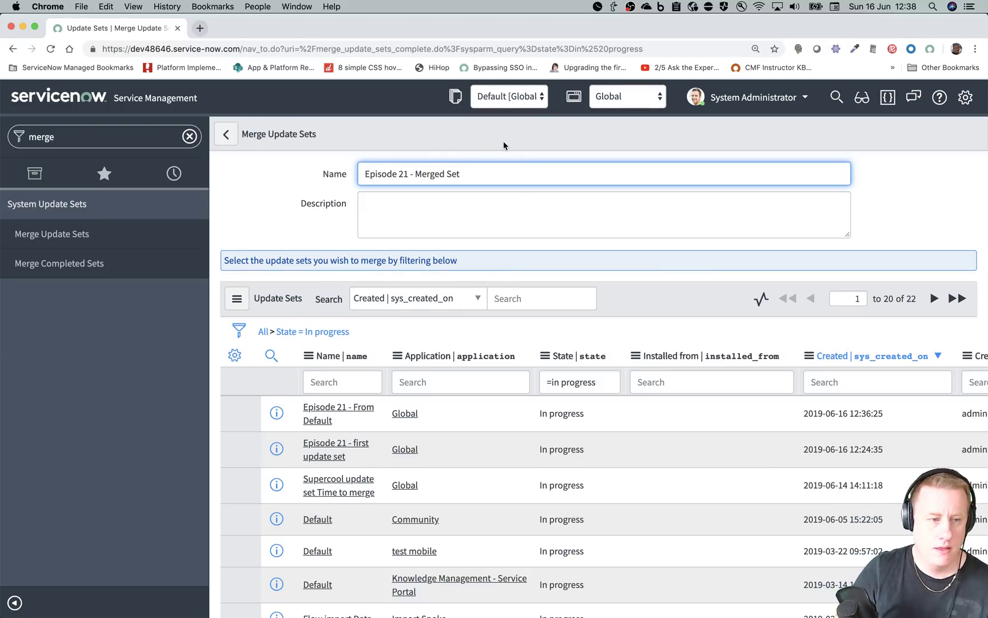
scroll(460, 185, right, 5)
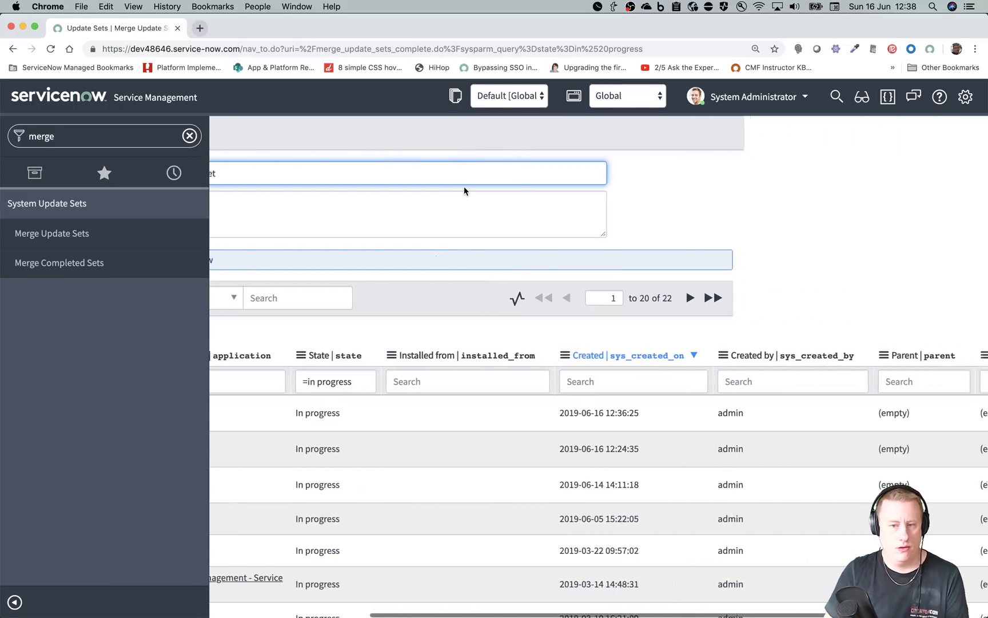
scroll(463, 189, left, 5)
scroll(477, 395, down, 1)
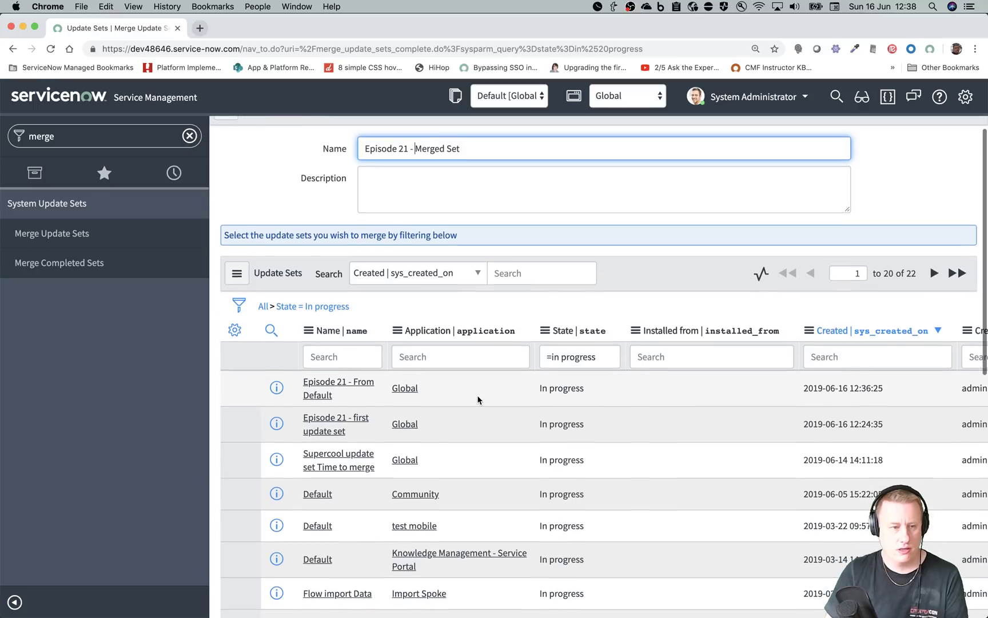
click(351, 355)
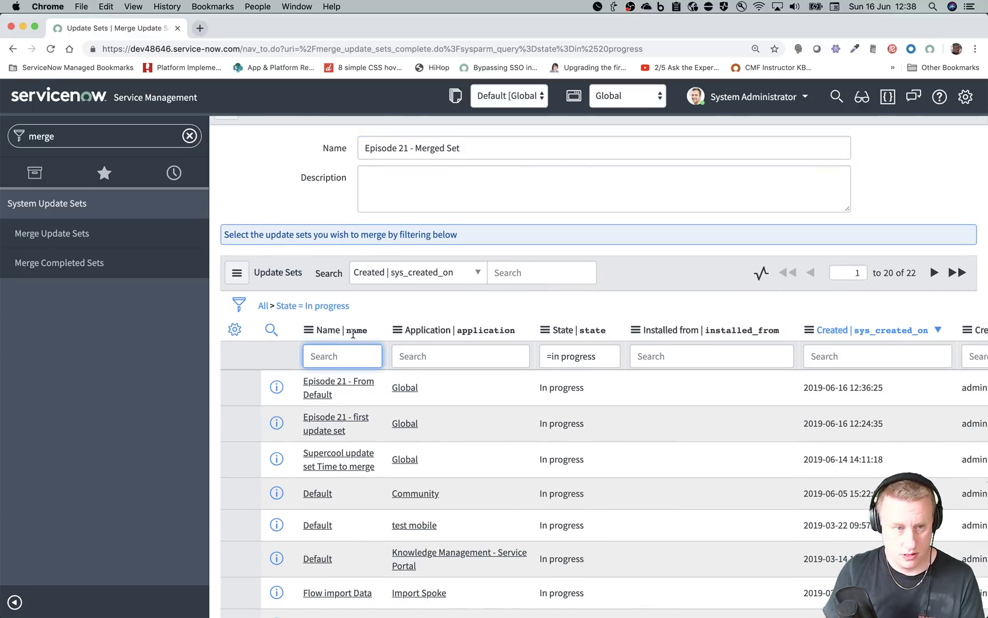
scroll(354, 334, up, 1)
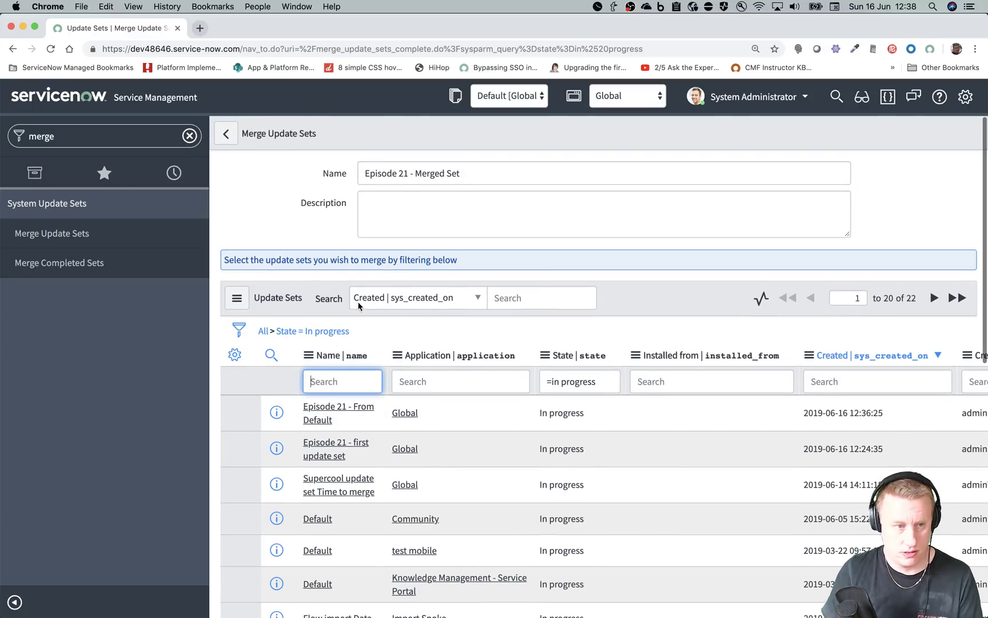
right_click(358, 133)
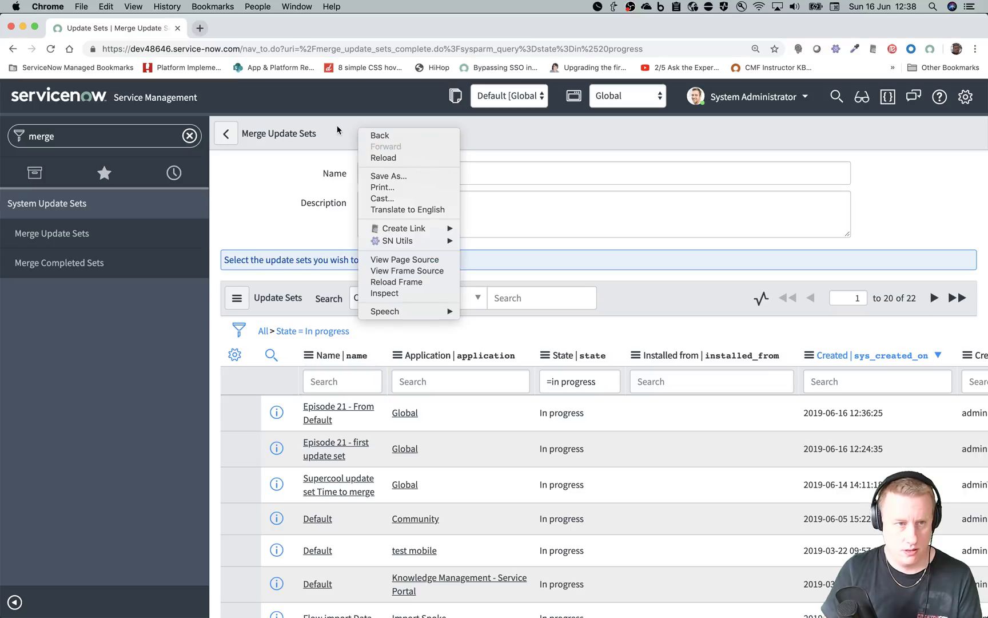
key(Escape)
scroll(366, 139, right, 7)
scroll(348, 139, left, 7)
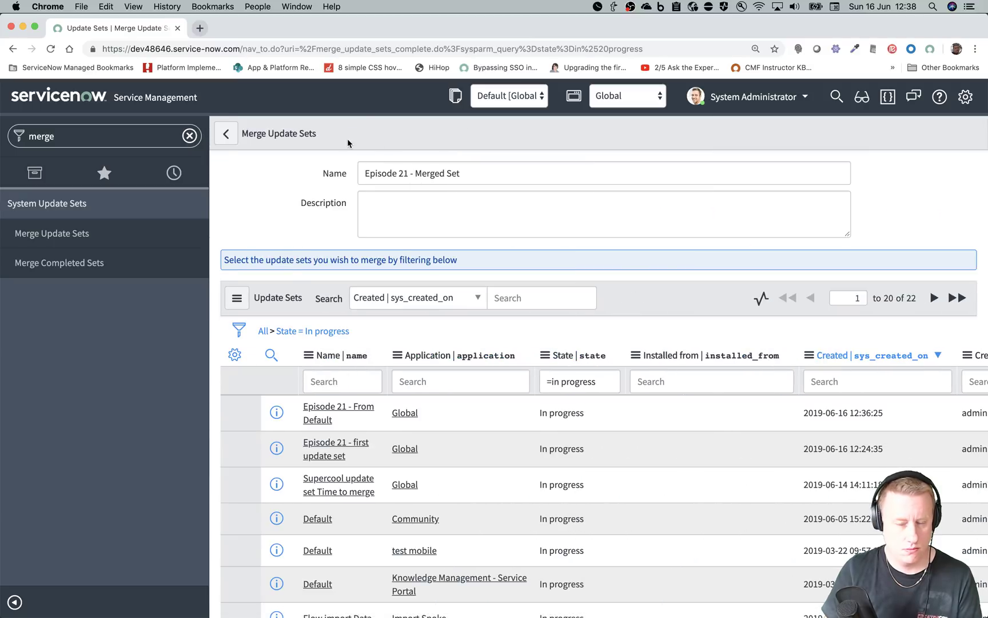
Filter the update sets available for merging to names starting with "episode 21".
click(342, 381)
text(e)
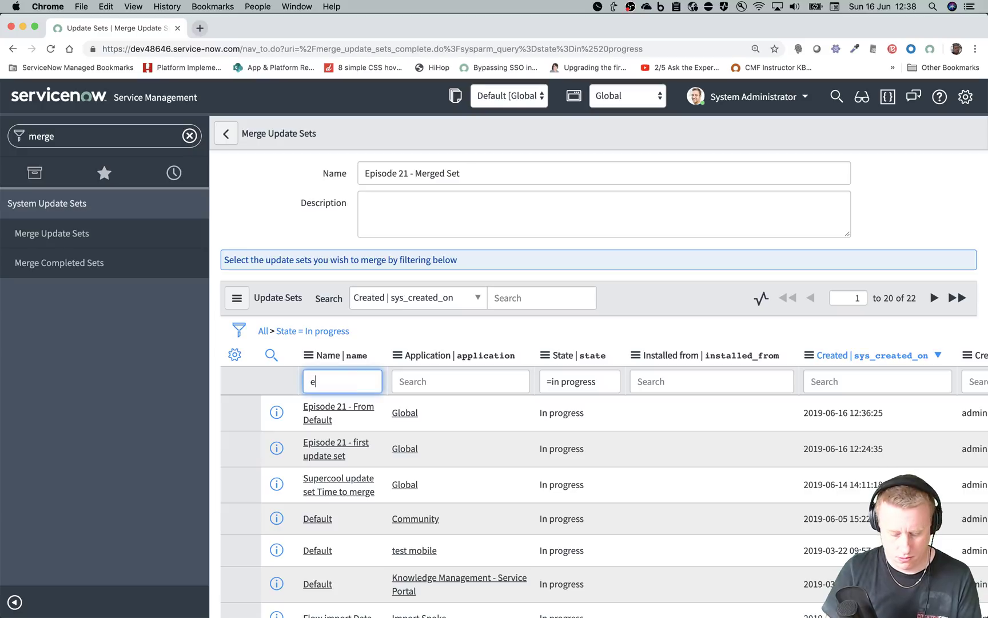
text(pisode)
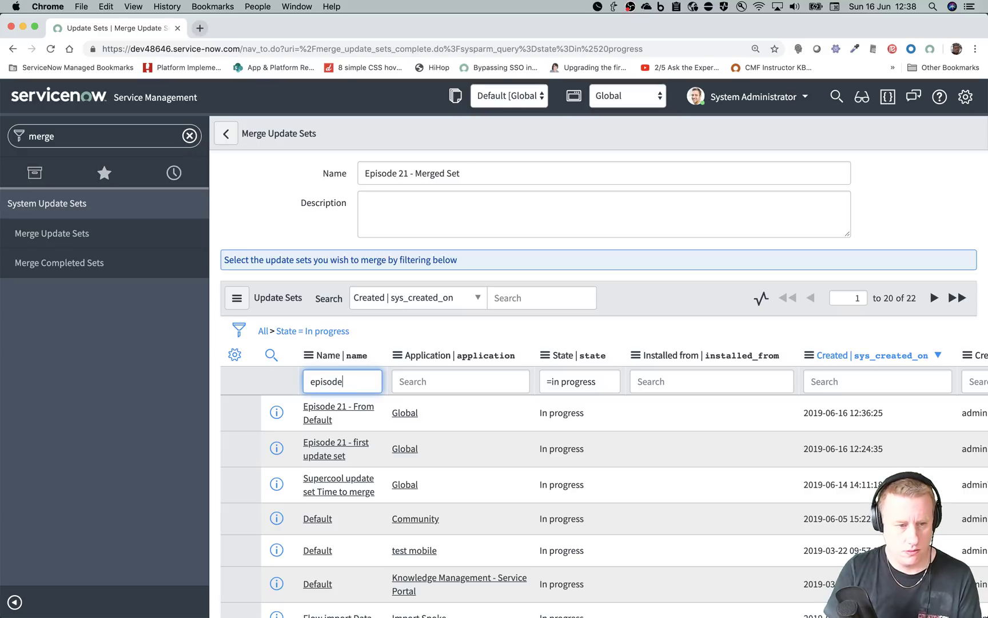
text( 2)
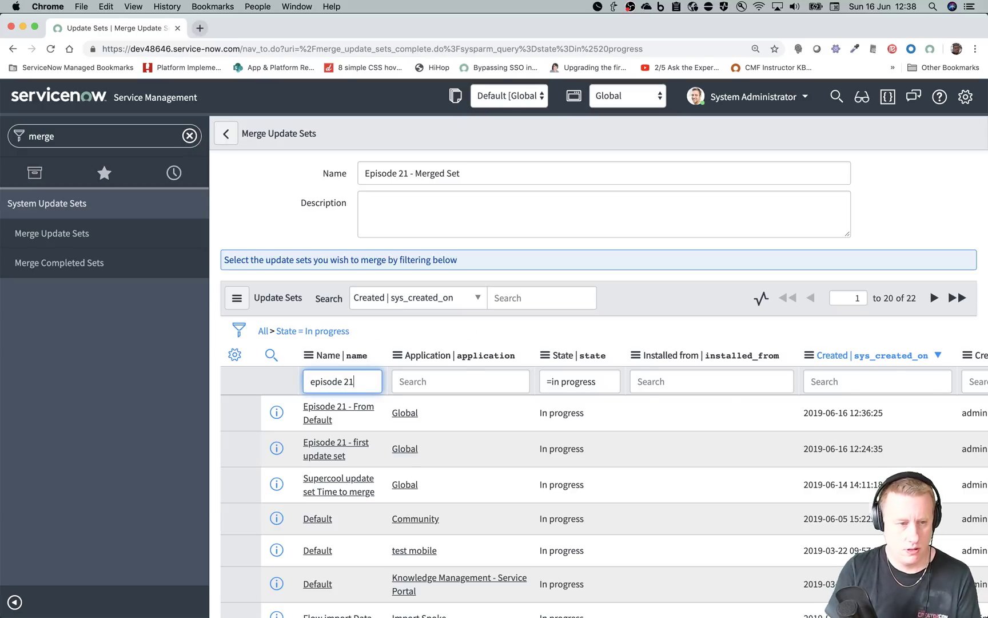
text(1)
key(Return)
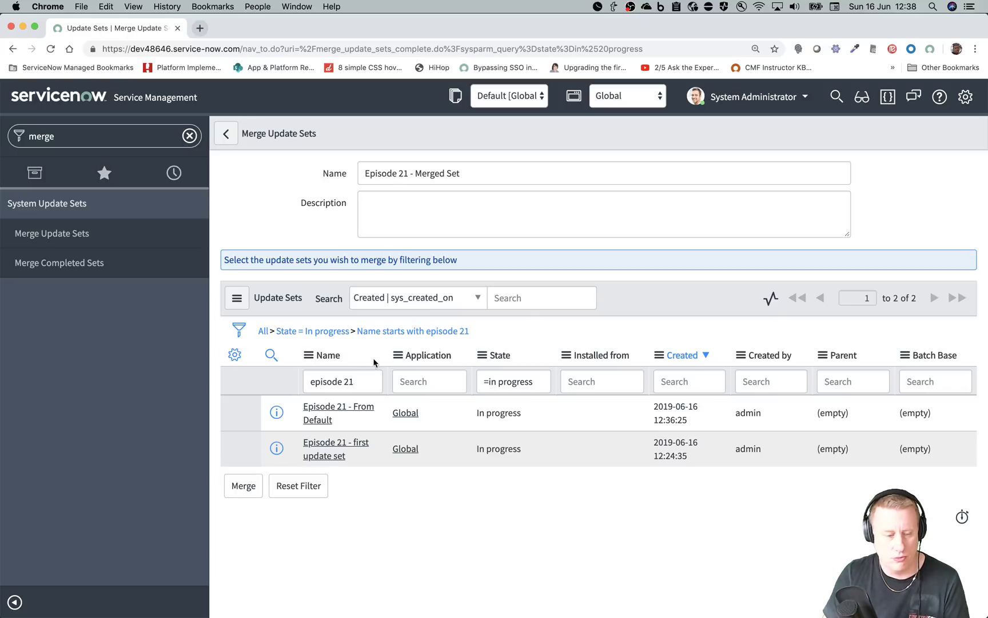
Merge the filtered Episode 21 update sets, confirming the merge and closing the progress window.
click(256, 487)
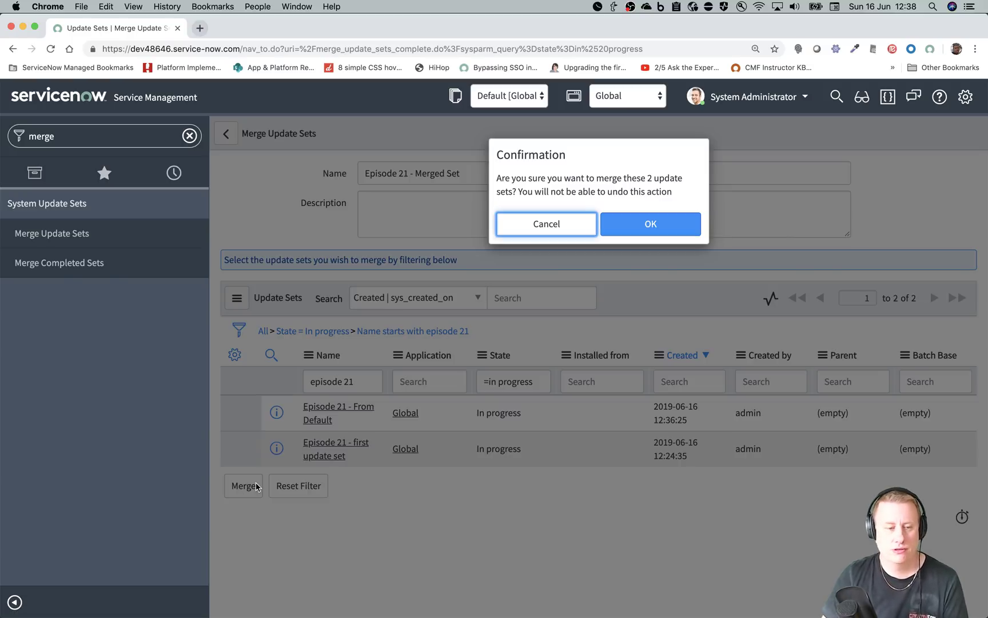
click(655, 224)
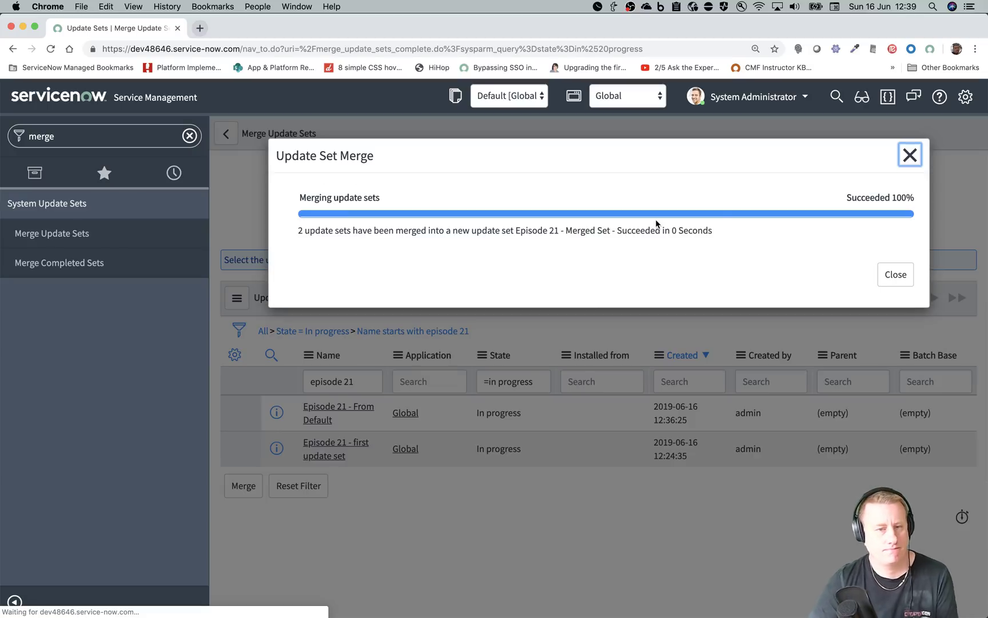
click(896, 273)
scroll(843, 273, right, 1)
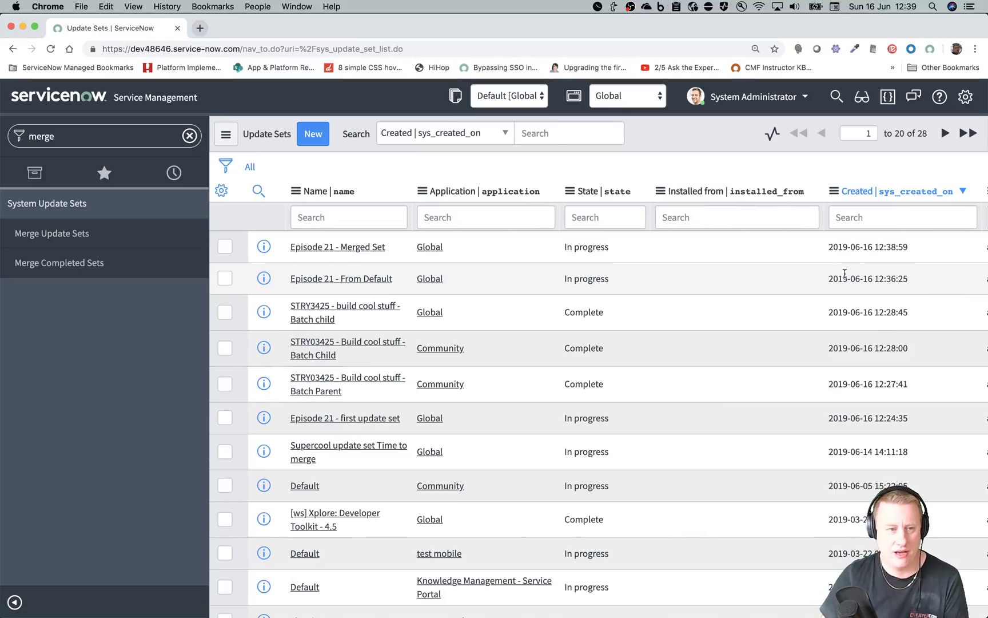
Examine the customer updates in "Episode 21 - Merged Set" and return to the update set list.
click(308, 247)
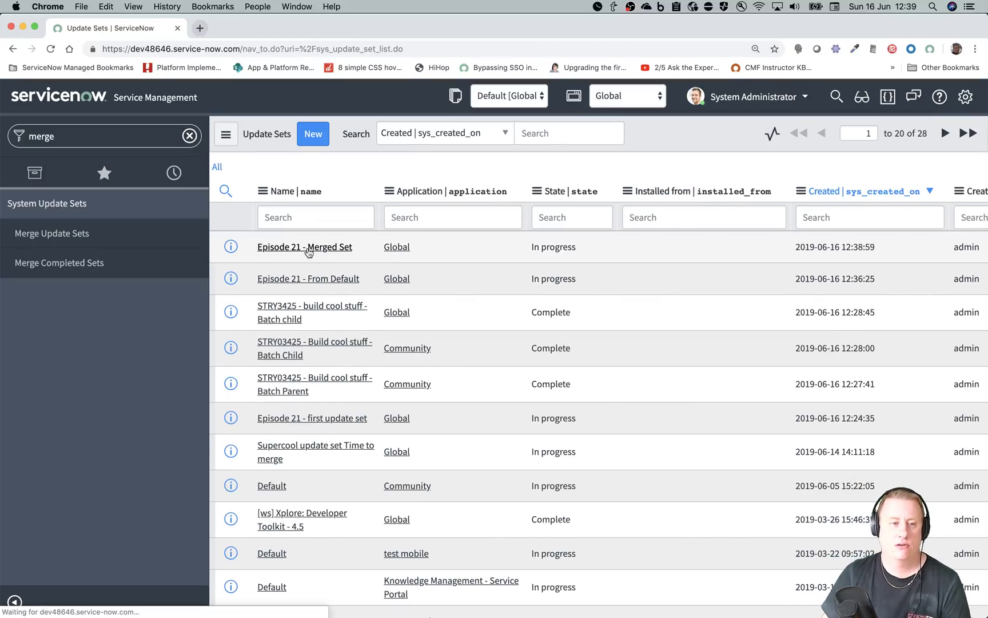
scroll(308, 252, down, 1)
scroll(308, 252, down, 2)
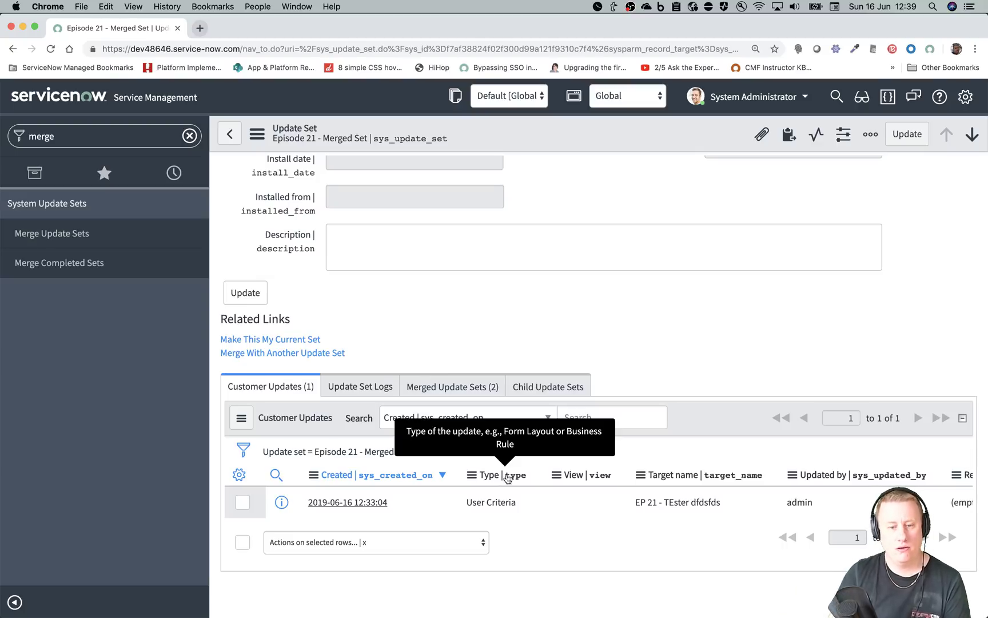
click(13, 49)
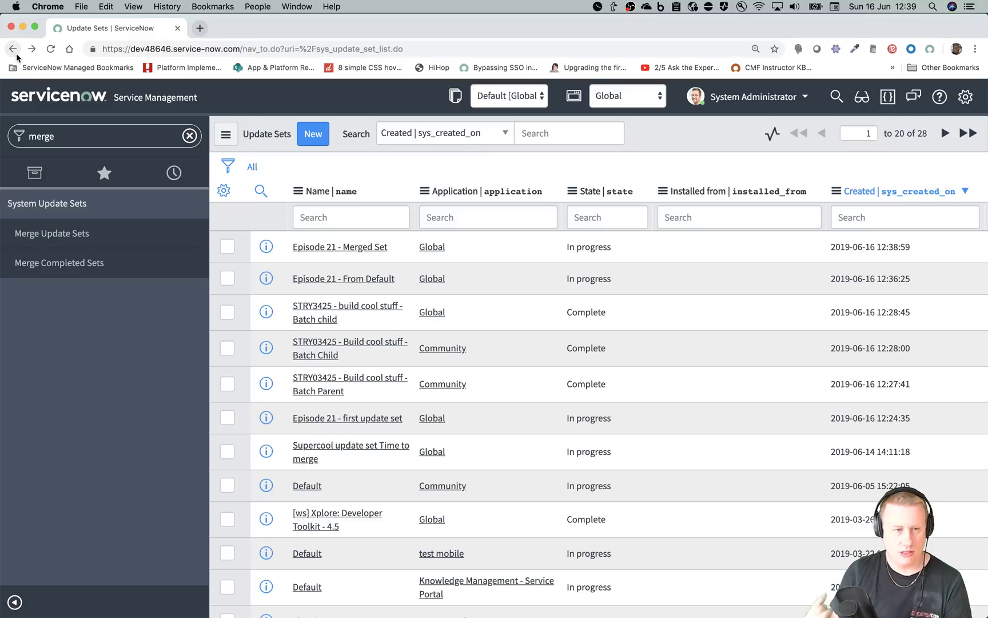
Check the customer updates remaining in "Episode 21 - From Default" and return to the update set list.
click(325, 279)
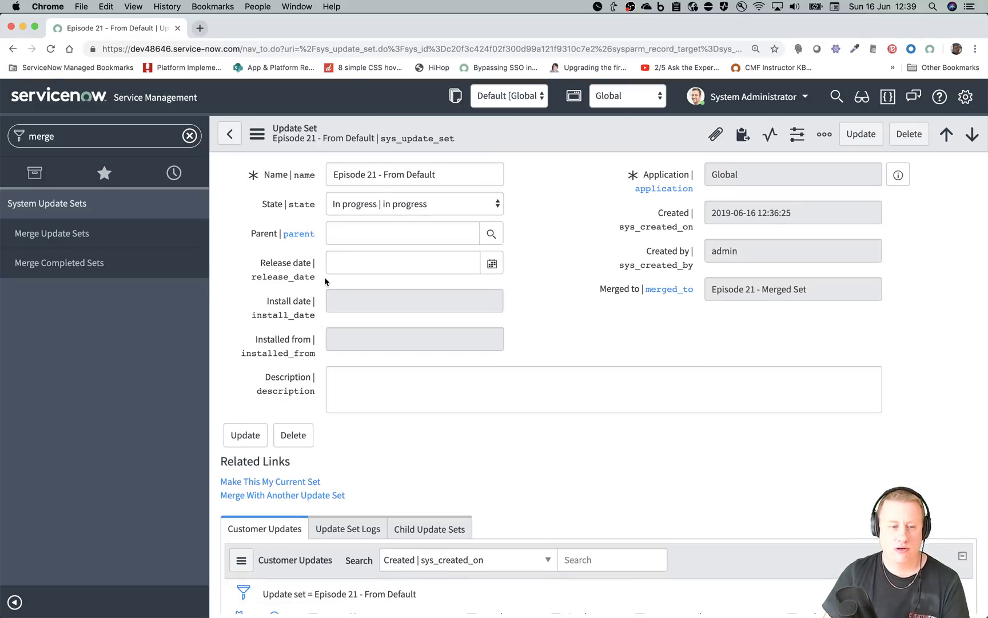
scroll(328, 282, down, 3)
scroll(327, 279, down, 2)
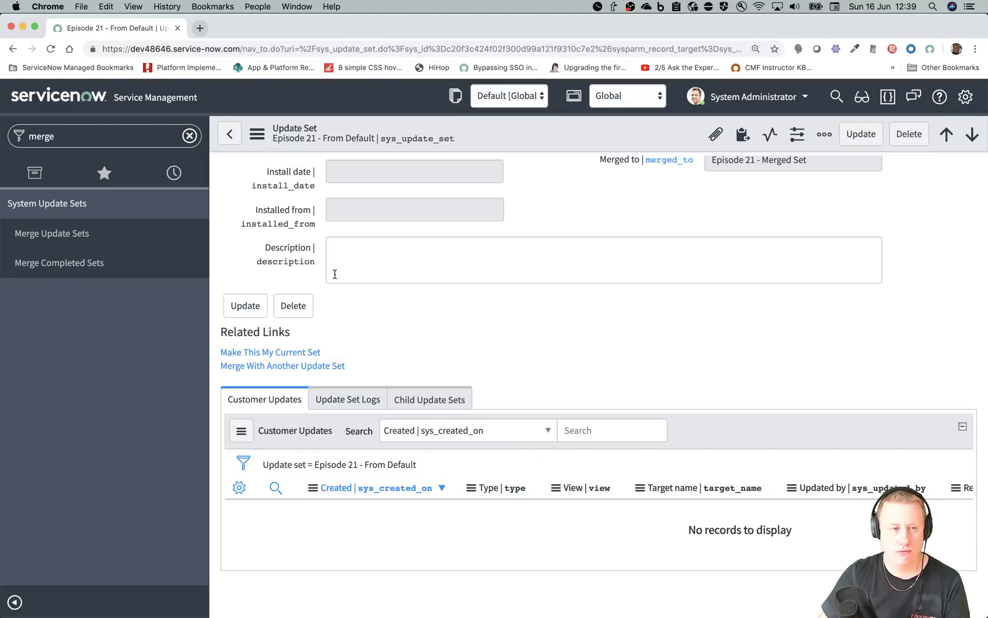
click(17, 54)
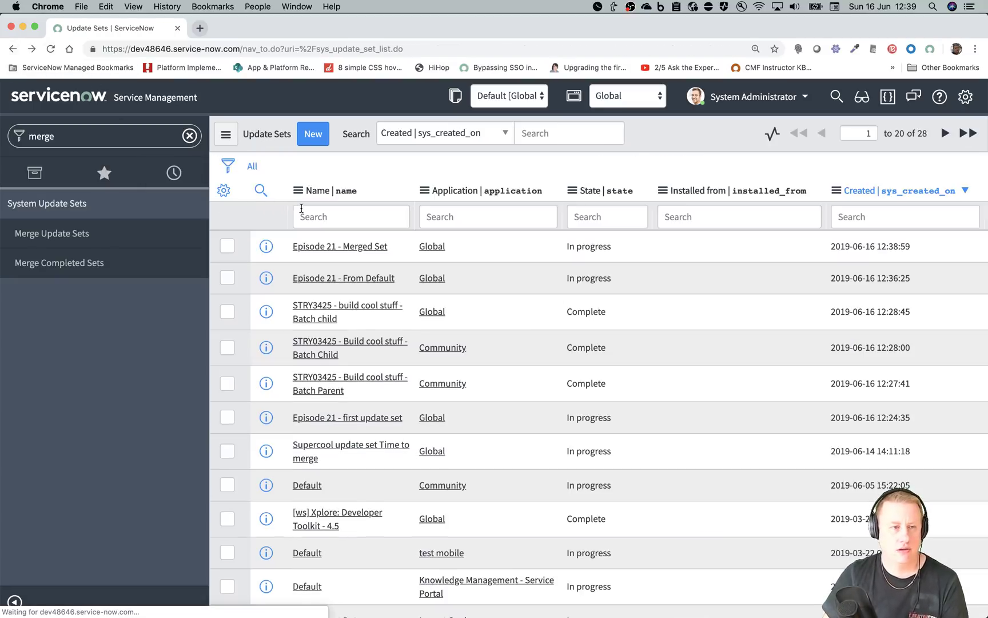
Open "Episode 21 - first update set" and examine which customer updates remain in it after the merge.
click(329, 420)
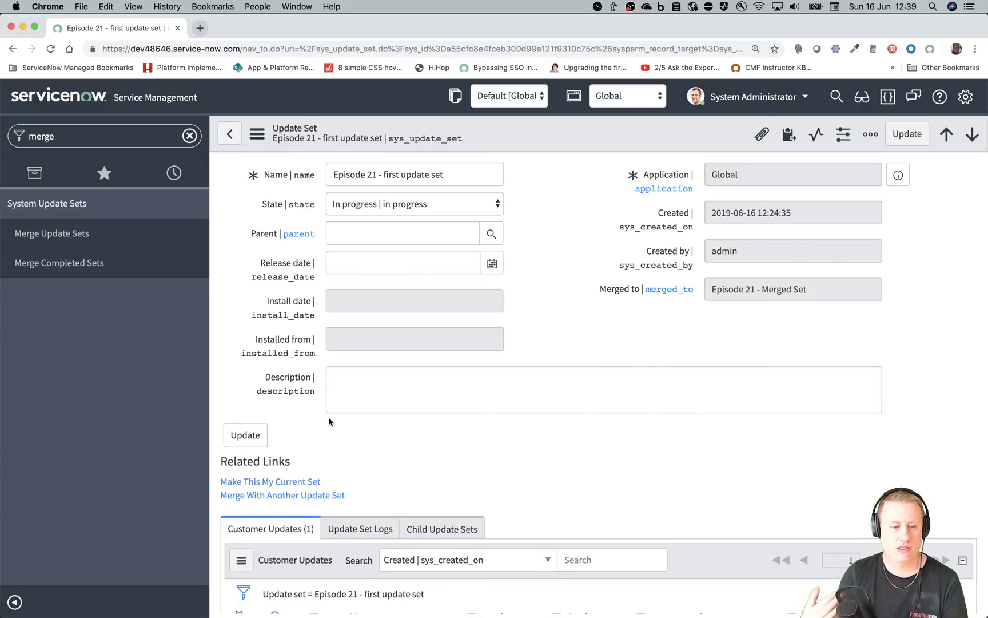
scroll(328, 421, down, 2)
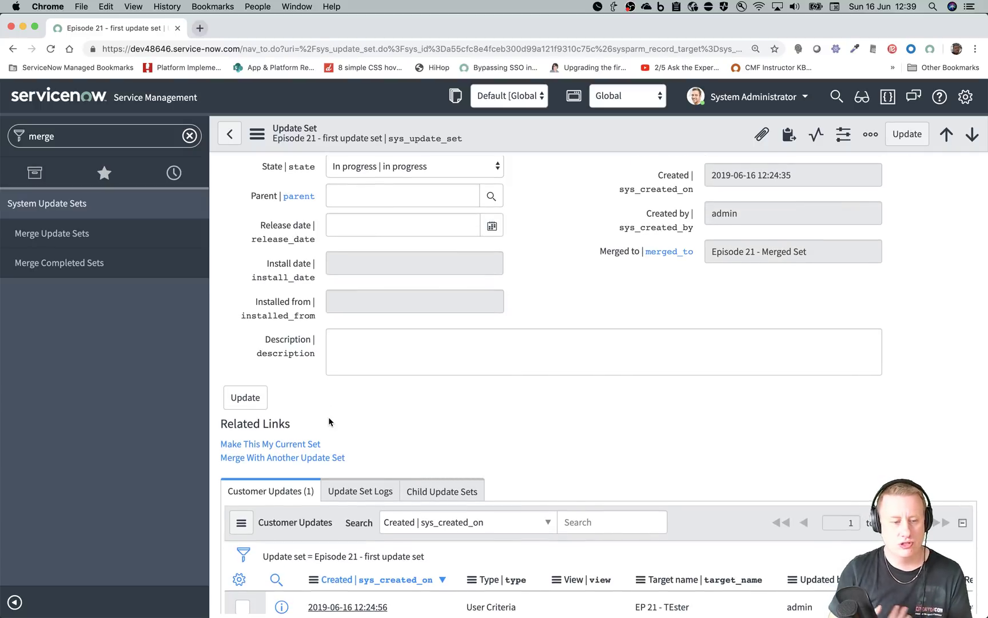
scroll(295, 501, down, 5)
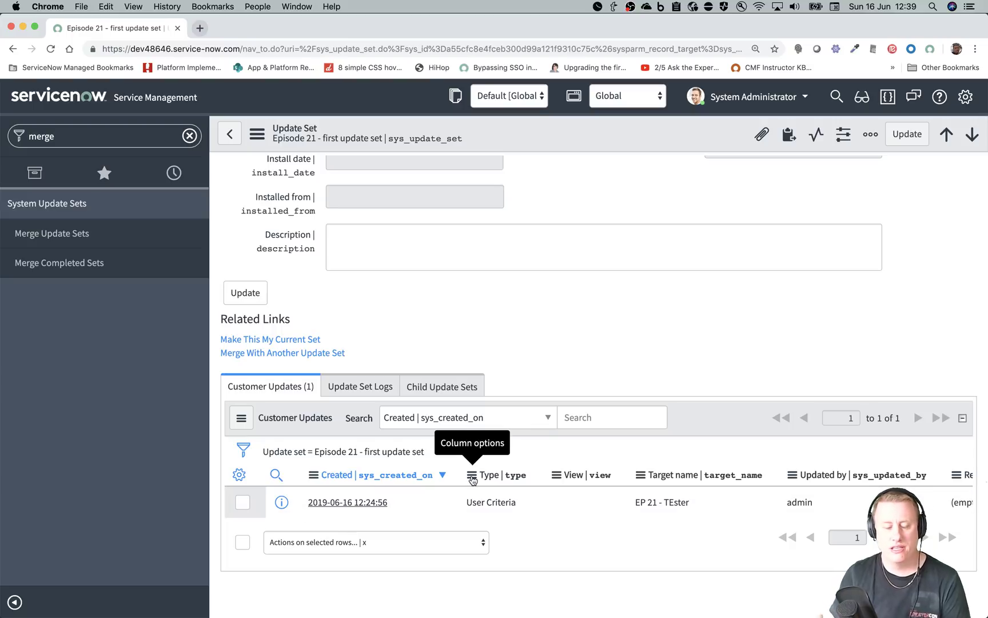
scroll(466, 434, up, 5)
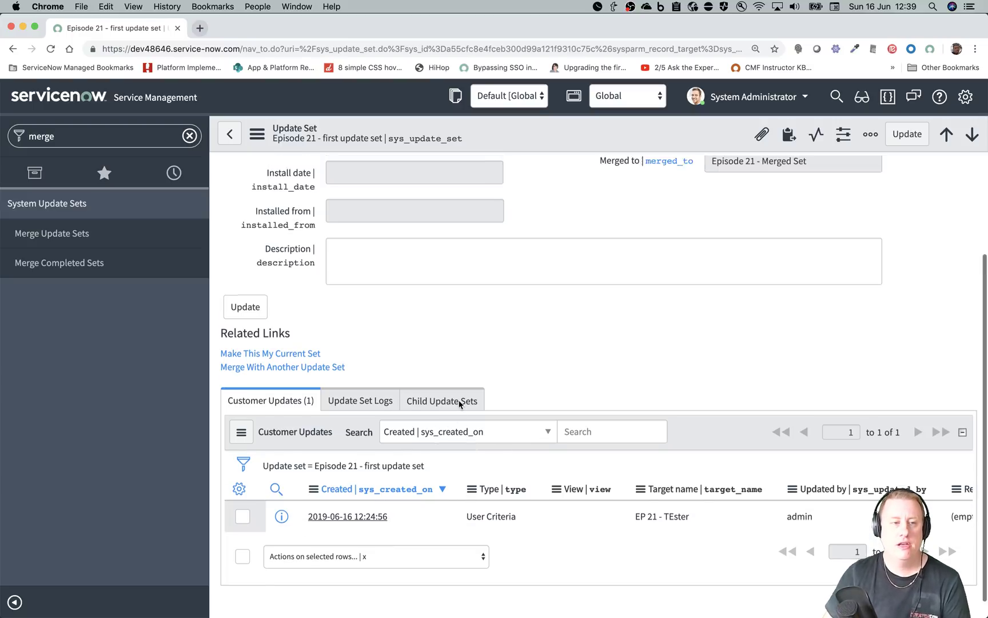
Set the state of "Episode 21 - first update set" to Ignore and save the record.
click(362, 204)
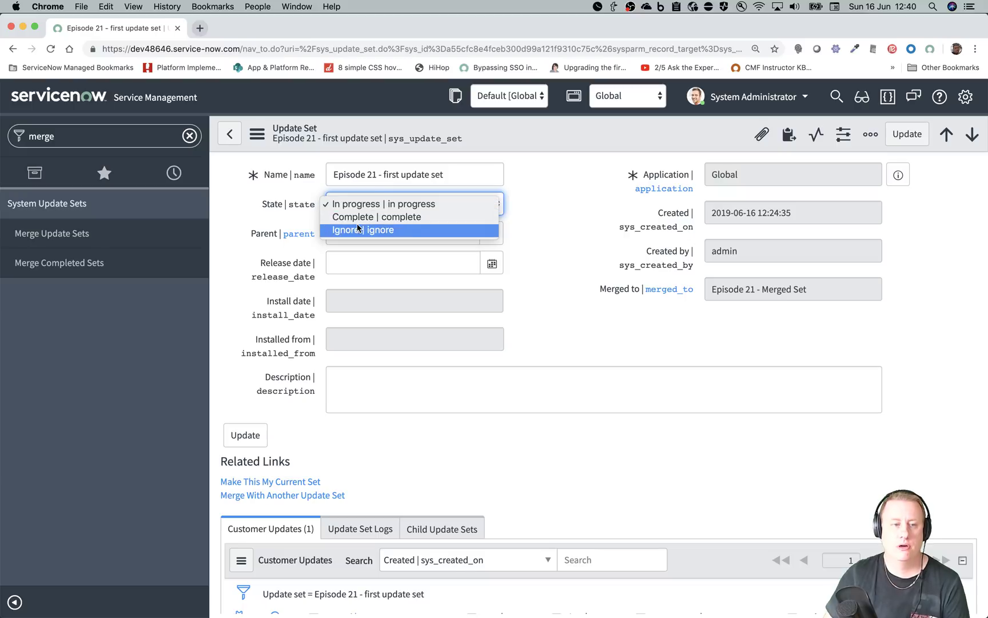
click(386, 219)
click(442, 204)
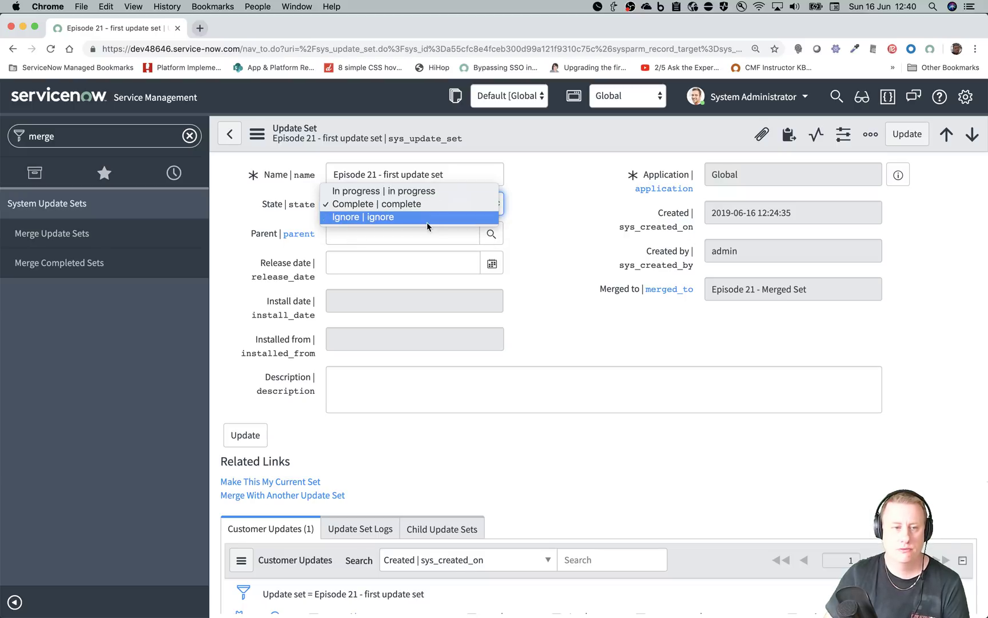
click(430, 216)
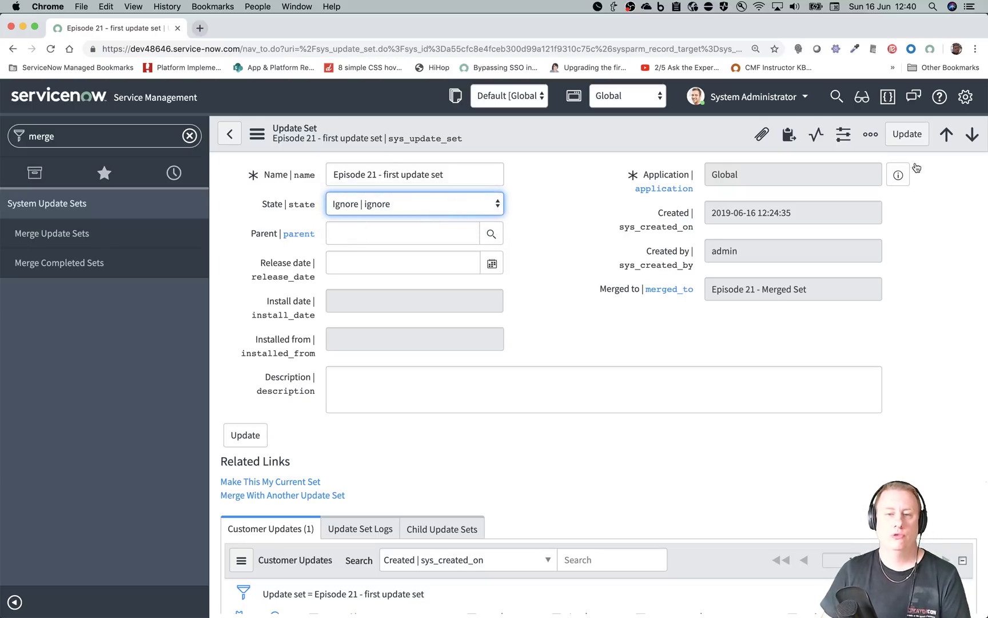
click(908, 135)
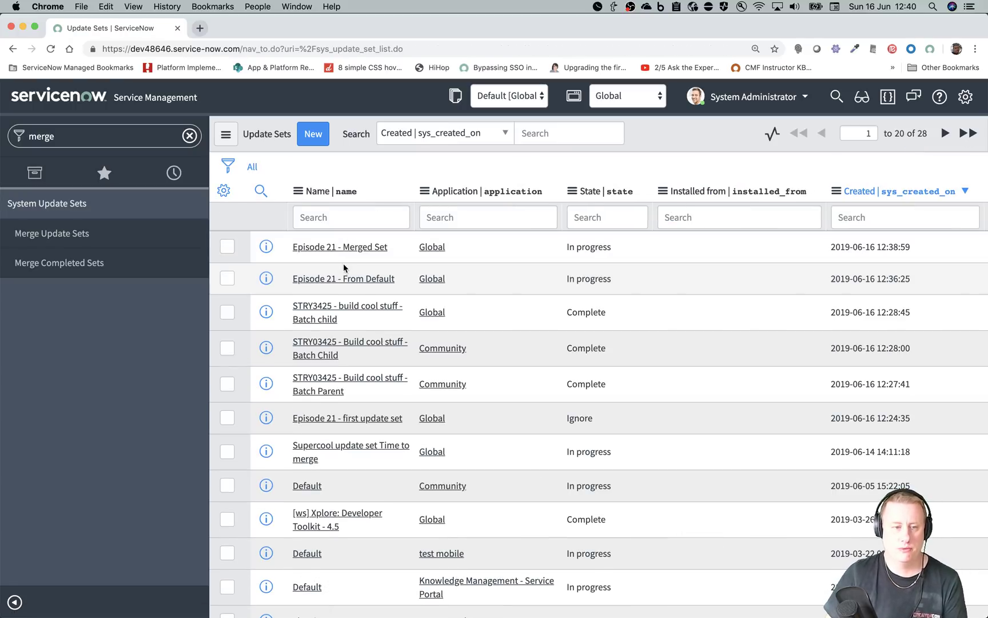
Set the state of "Episode 21 - From Default" to Ignore and save the record.
click(351, 279)
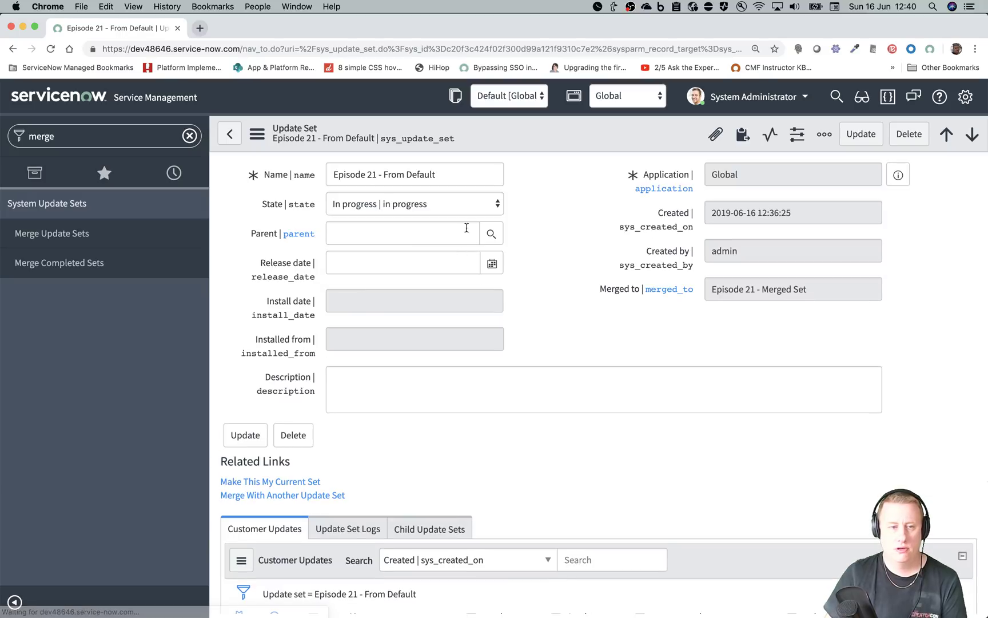
click(446, 207)
click(440, 229)
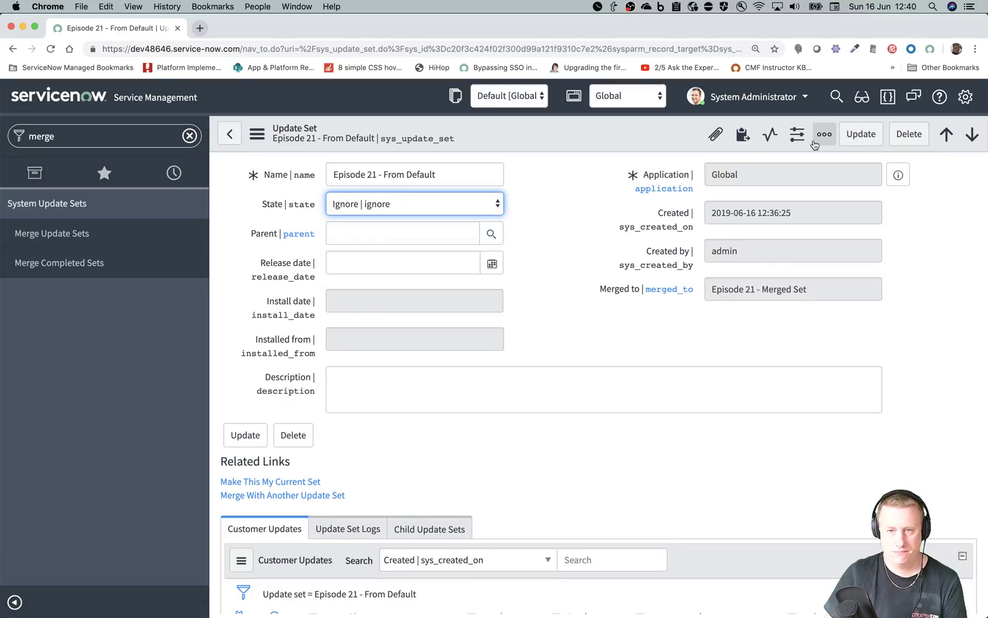
click(849, 143)
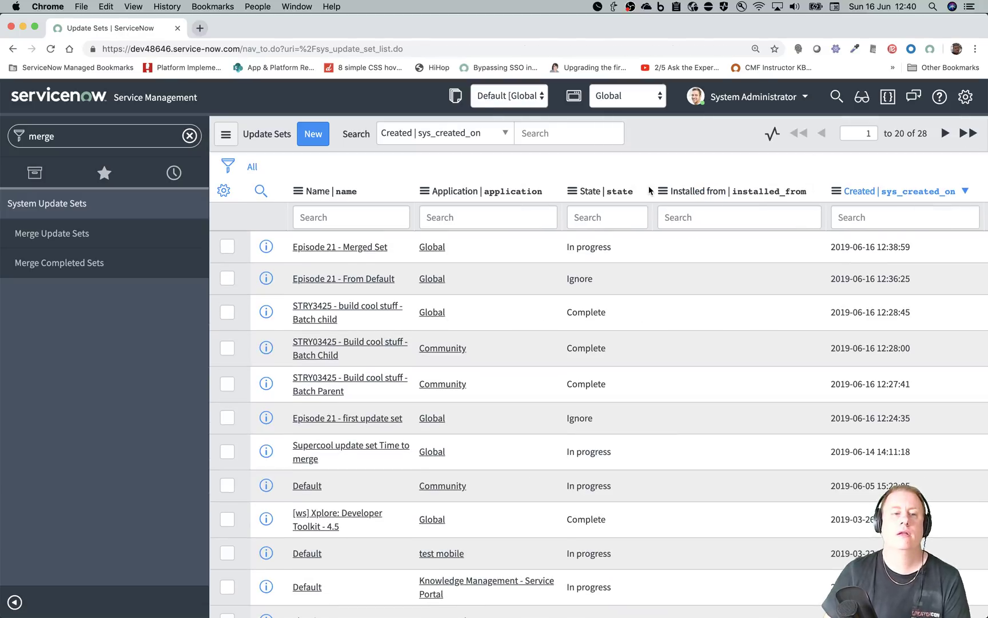